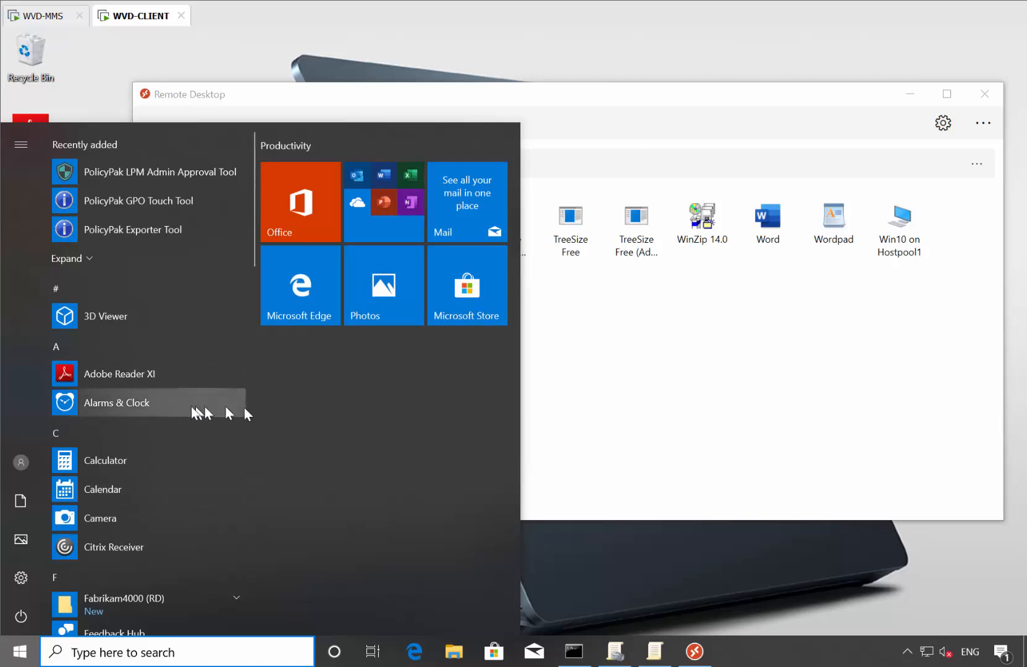
Examine the published apps in the Start menu's Fabrikam4000 (RD) folder and the desktop behind the Remote Desktop window.
scroll(173, 412, "down", 3)
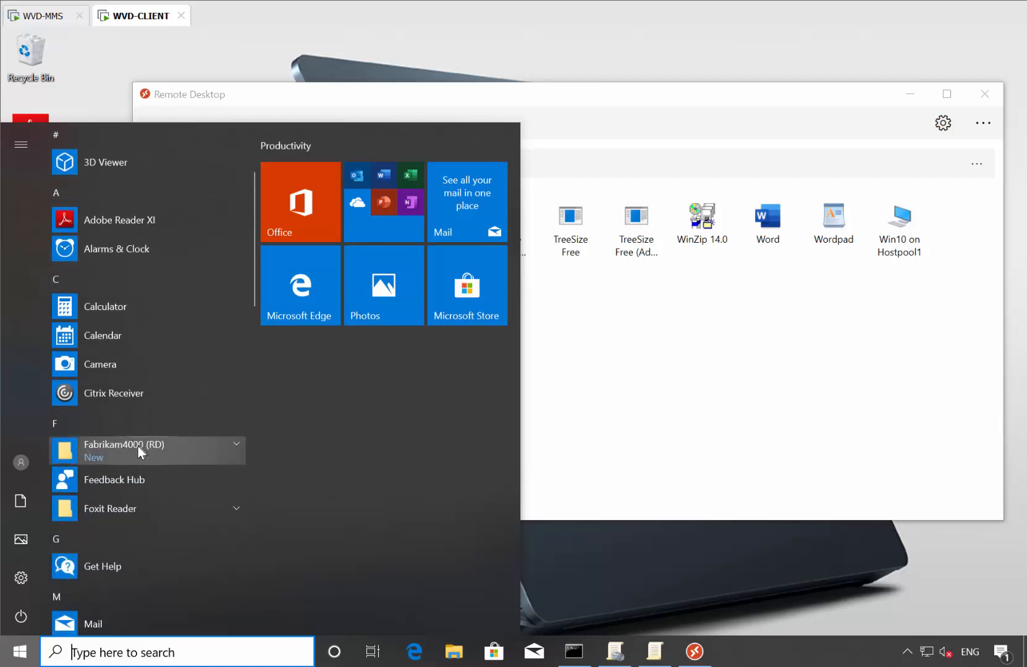
left_click(138, 446)
scroll(138, 446, "down", 3)
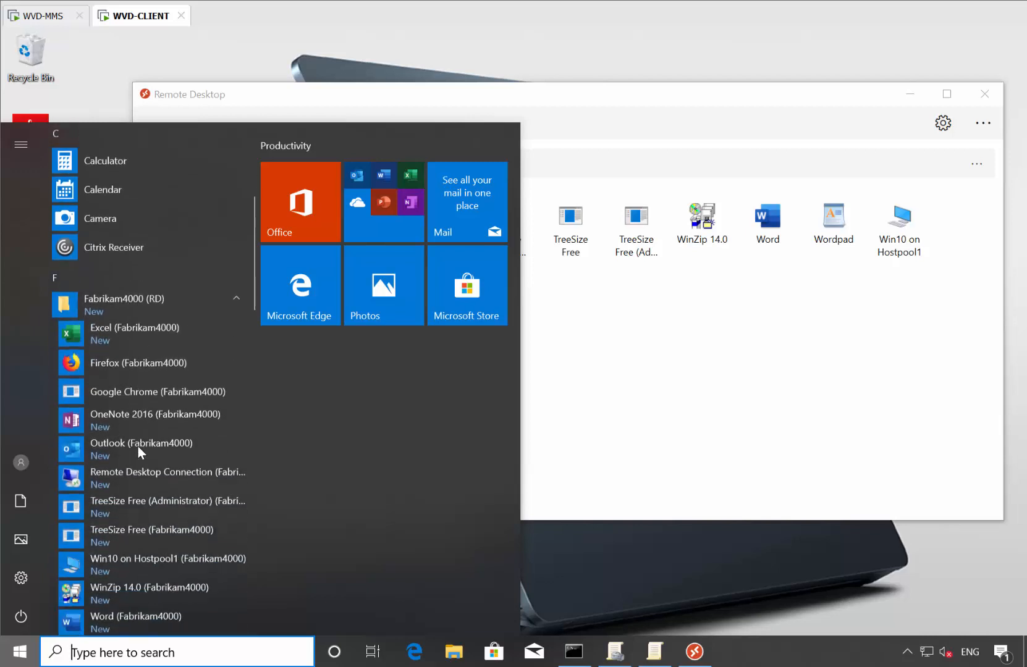
scroll(133, 451, "down", 1)
scroll(132, 451, "up", 3)
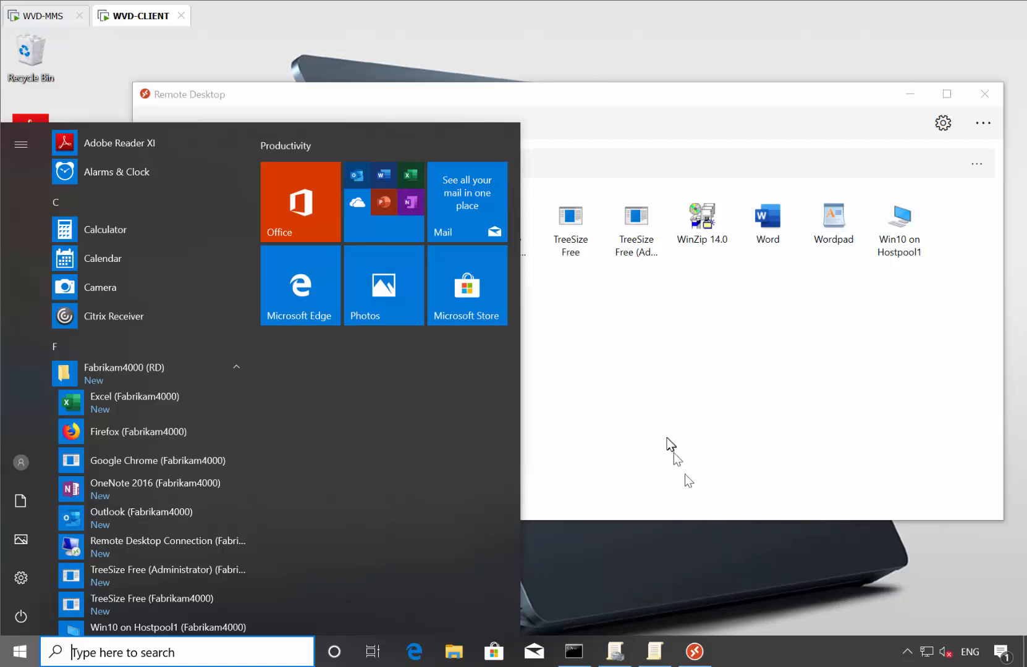
left_click(671, 420)
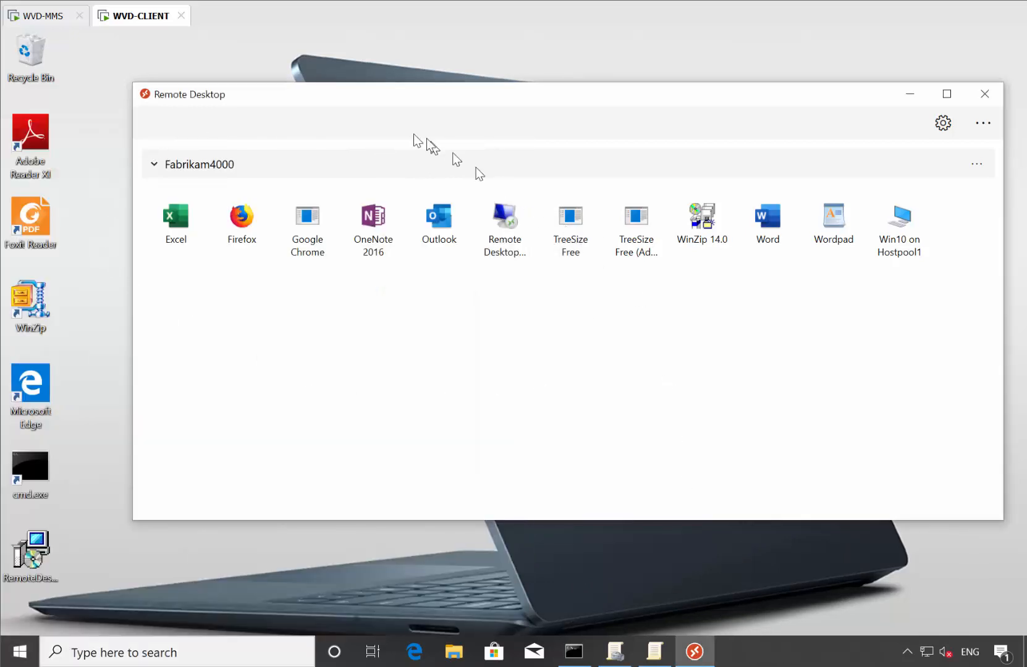
left_click(20, 652)
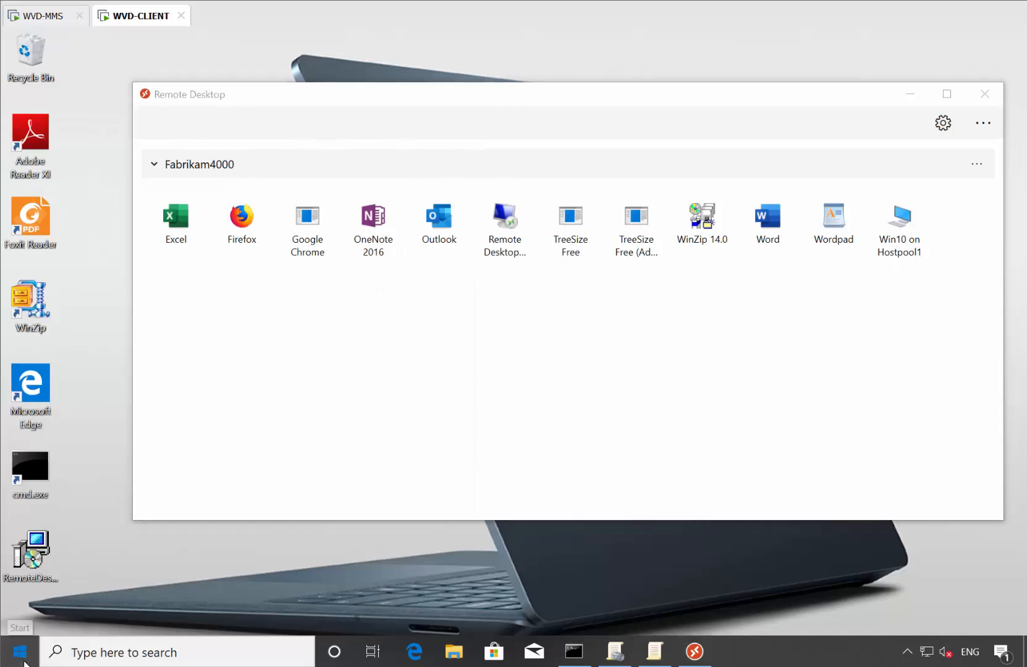
scroll(131, 401, "down", 5)
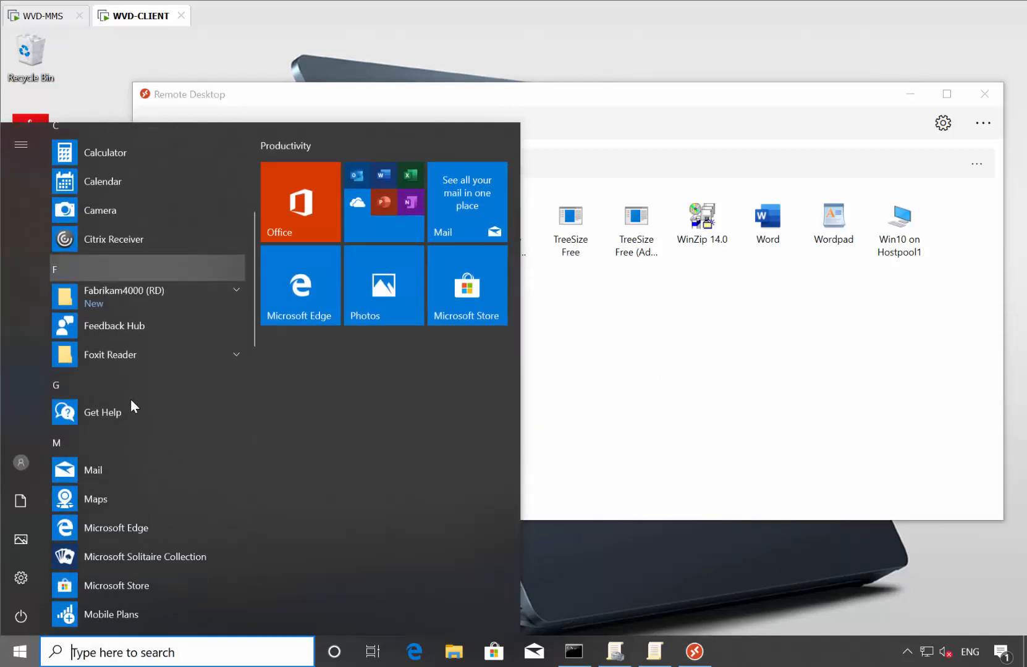
left_click(122, 296)
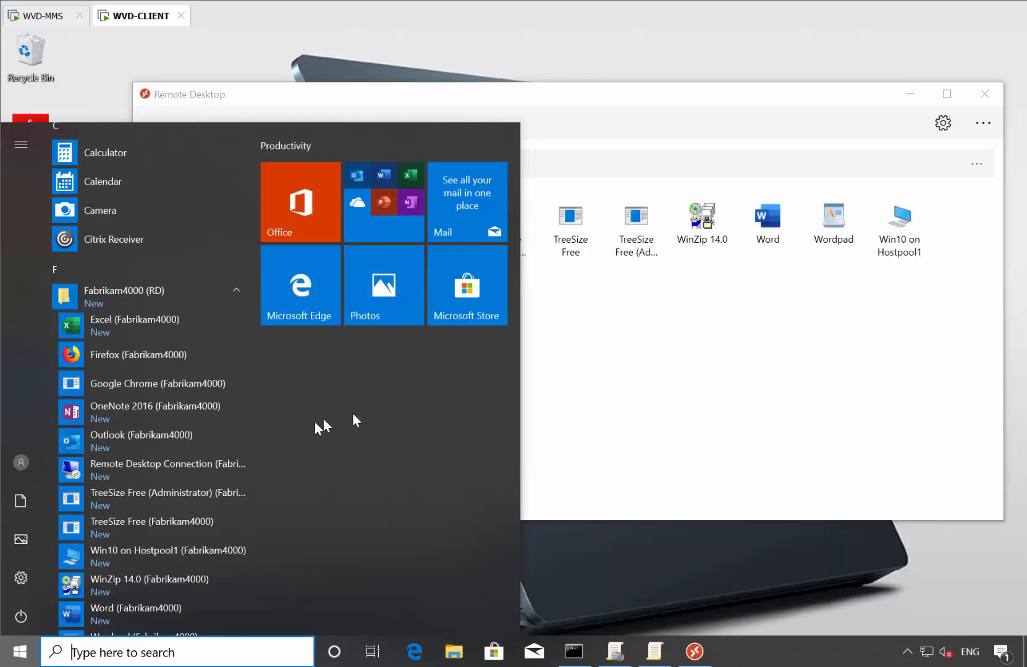
left_click(728, 589)
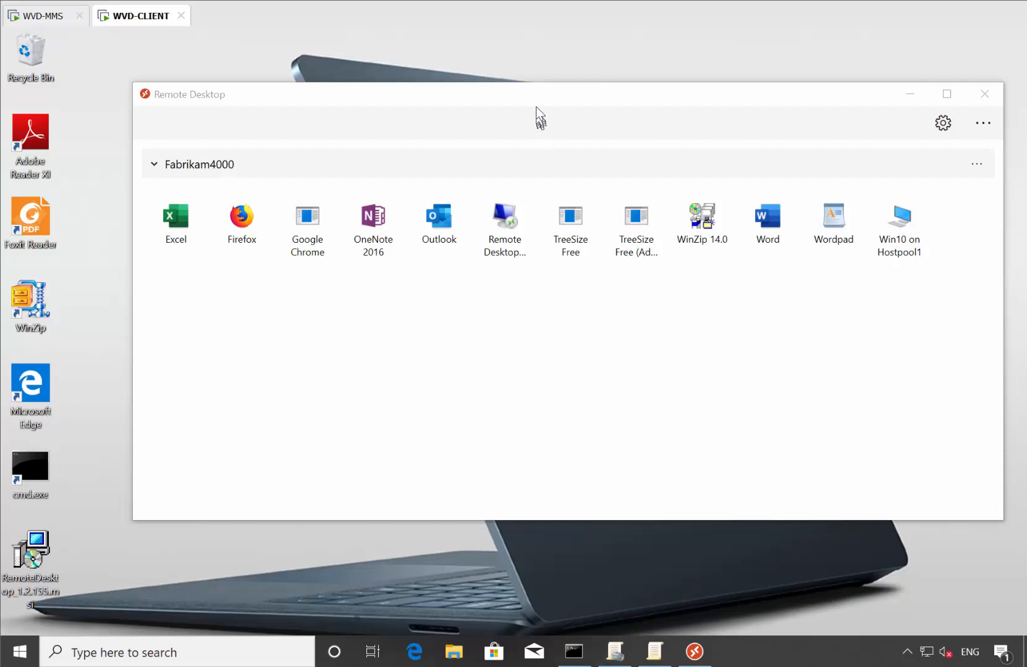
left_click_drag(536, 95, 623, 598)
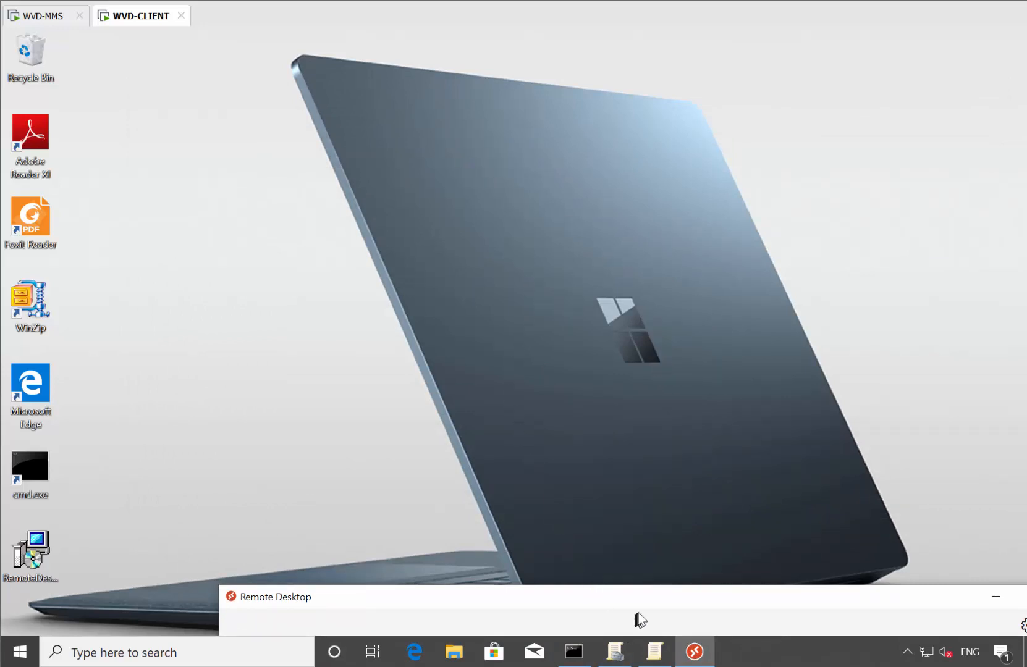
left_click_drag(649, 600, 615, 152)
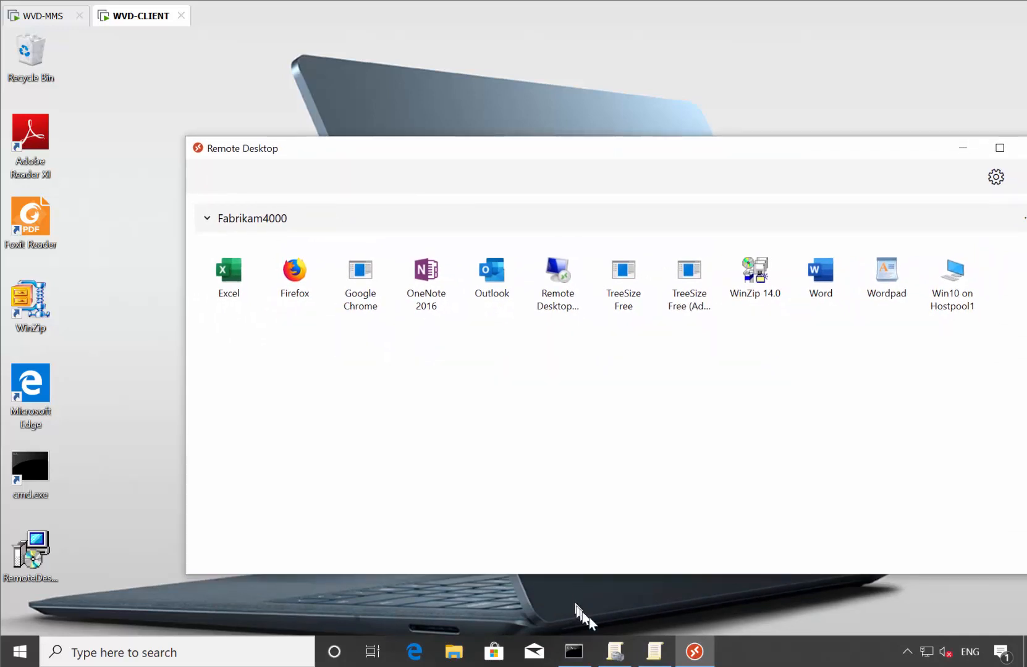
Switch to the Group Policy Management Editor for the PP Start Screen for WVD policy and maximize it.
left_click(615, 652)
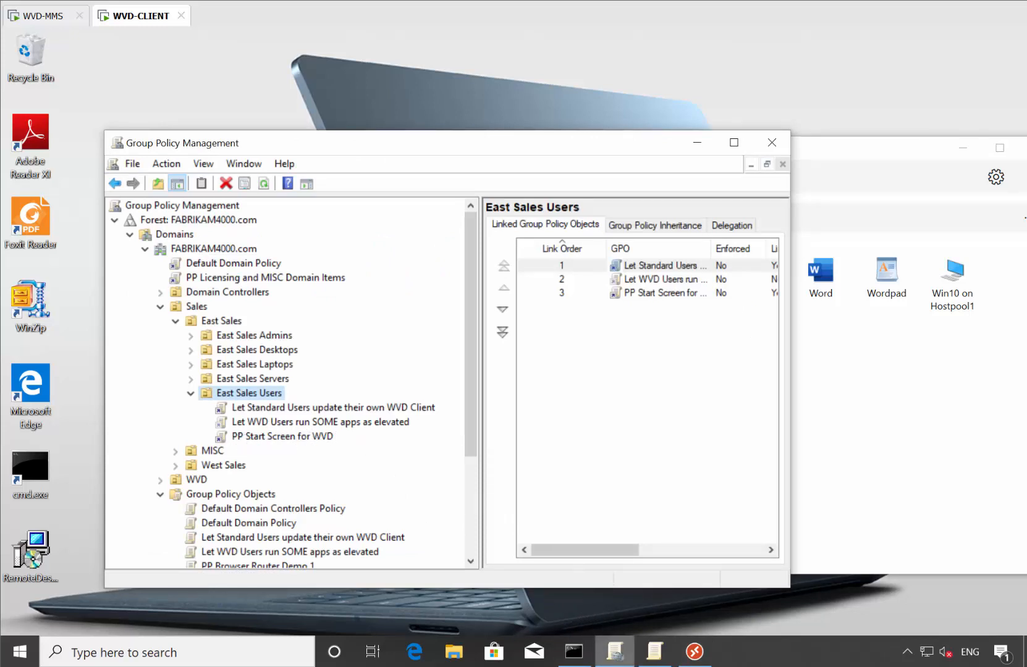
left_click(652, 659)
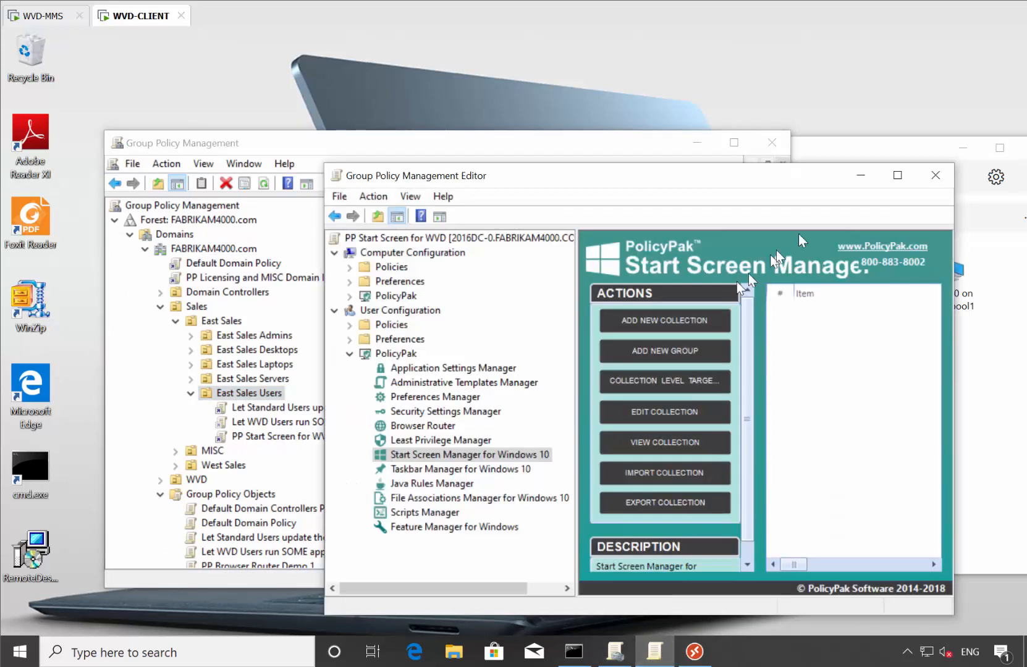
left_click(897, 177)
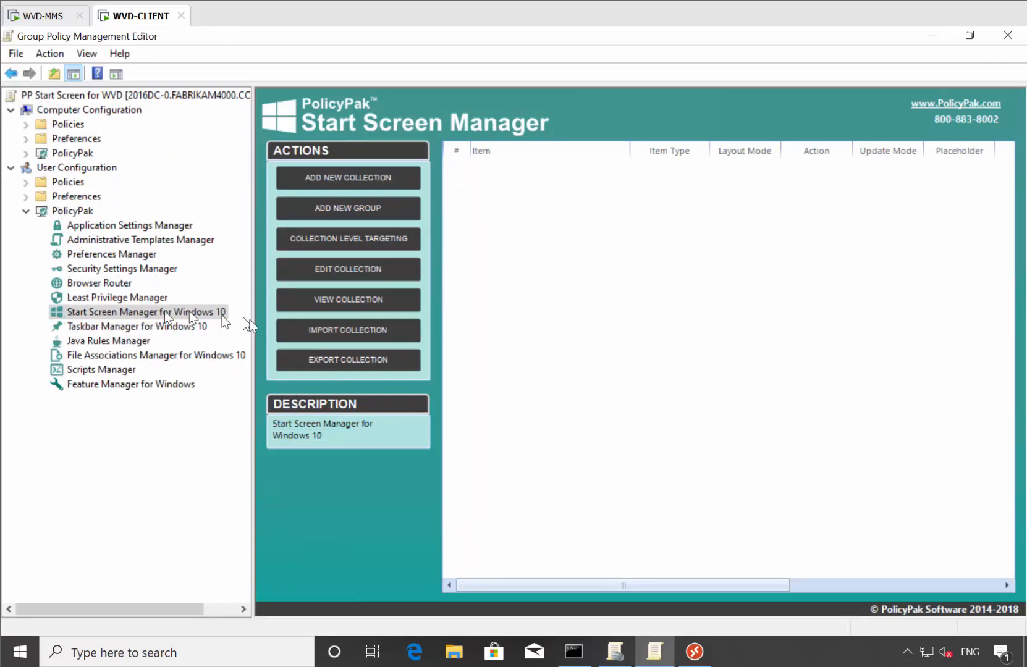
Add a Start Screen Manager collection named Collection 1 with the PARTIAL (PRESERVE) layout mode, checking the existing Start menu groups meanwhile.
right_click(487, 222)
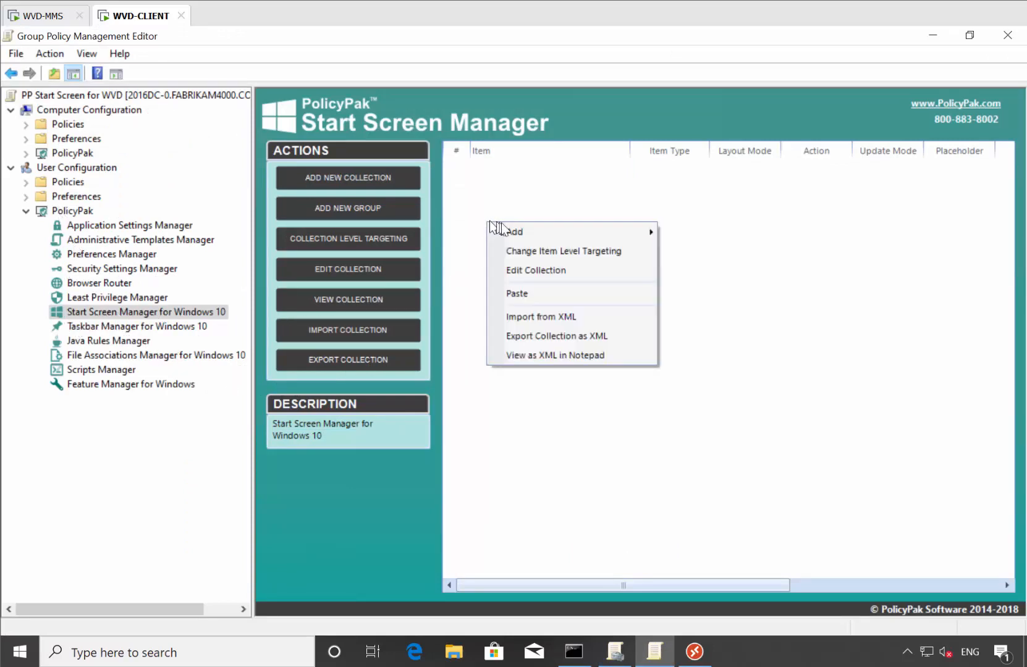
mouse_move(621, 233)
left_click(702, 237)
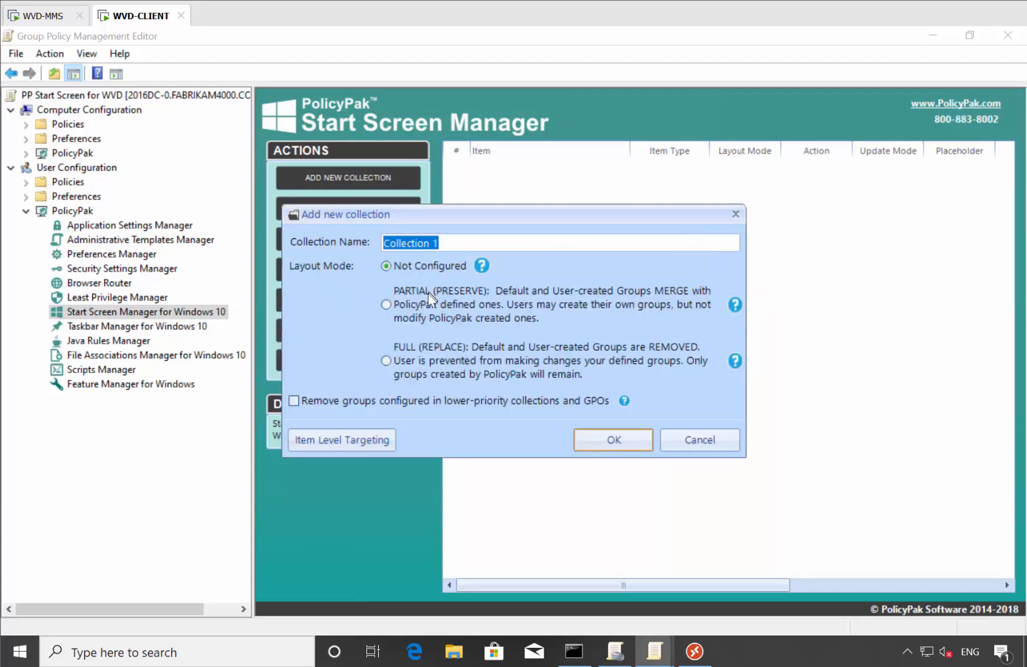
left_click(416, 307)
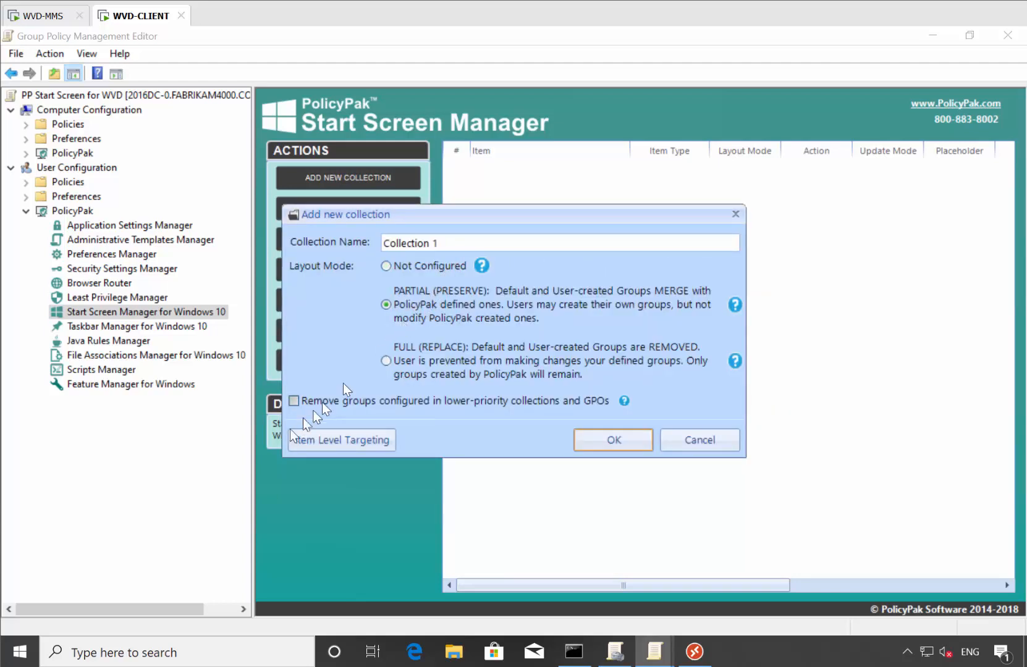
left_click(20, 650)
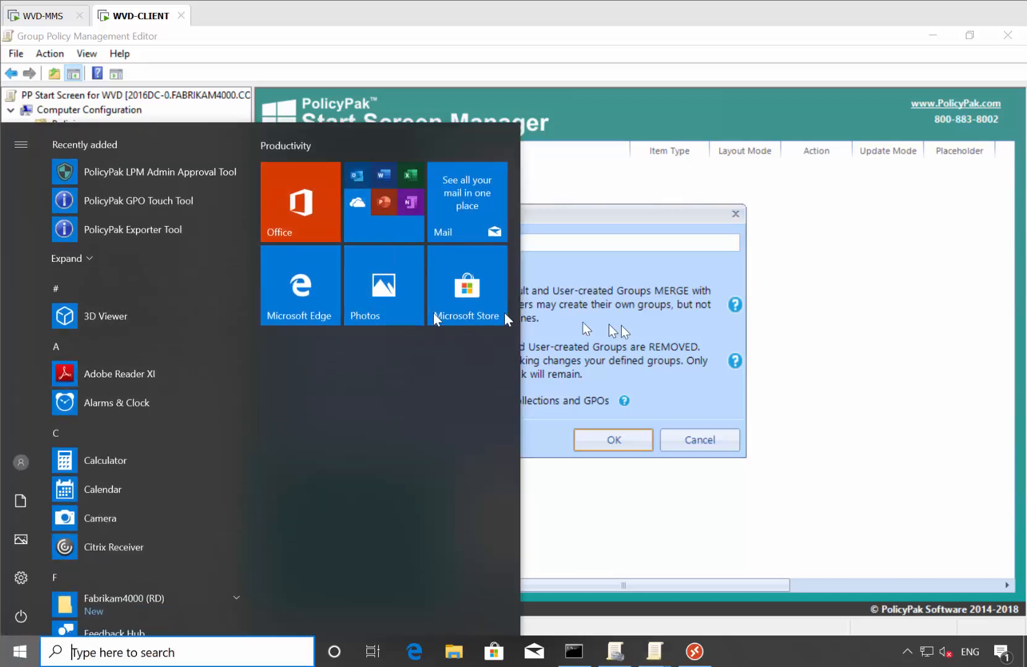
left_click(646, 309)
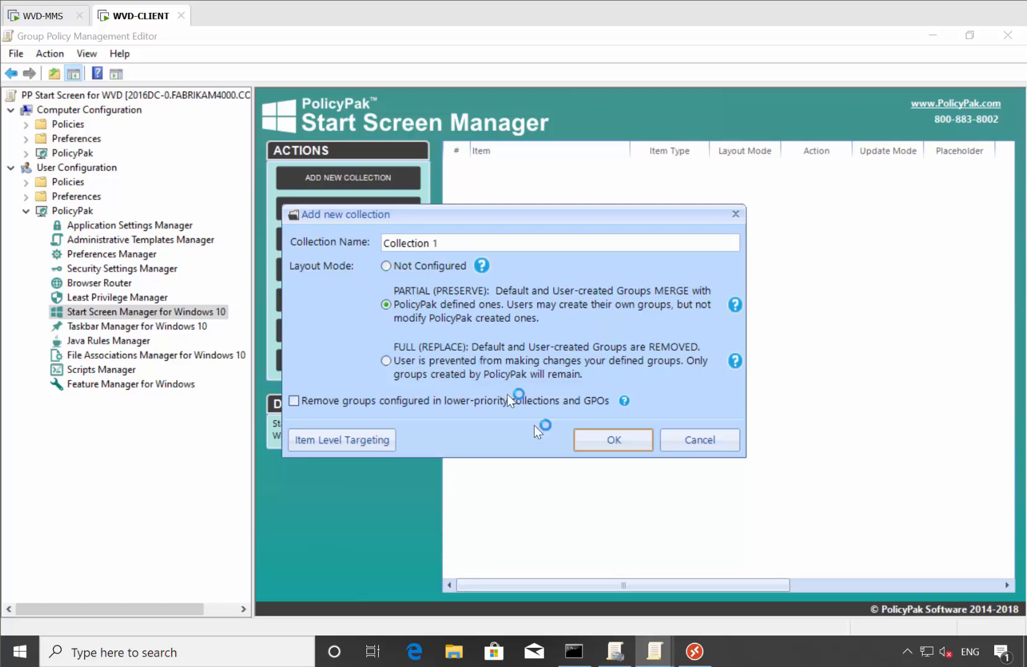
left_click(601, 441)
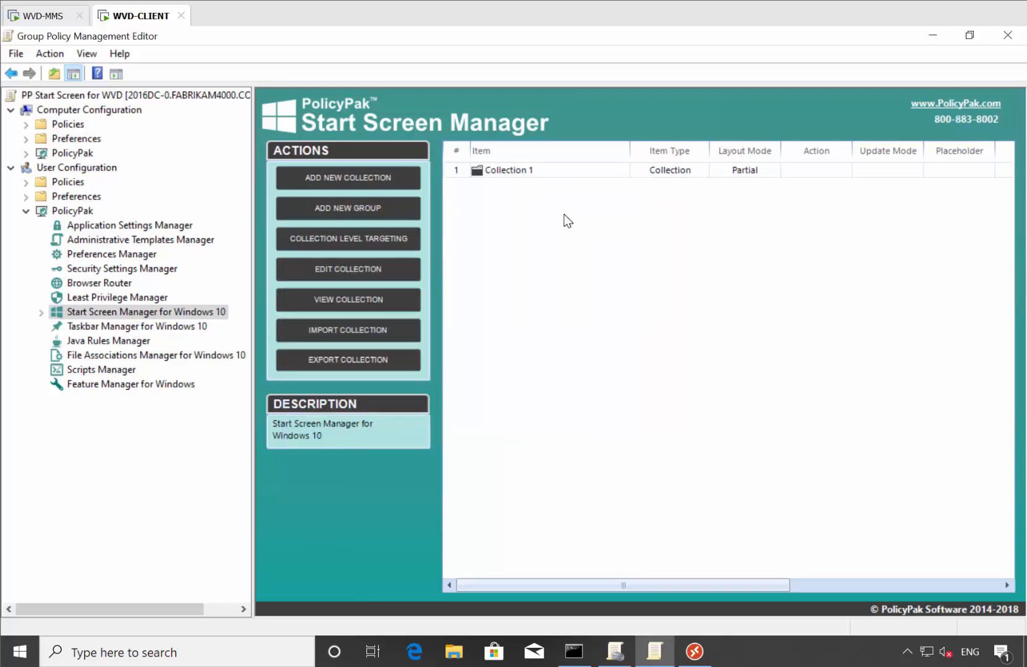
Add a tile group named WVD Apps inside Collection 1, keeping the default action, update mode and placeholder settings.
double_click(552, 172)
right_click(502, 188)
mouse_move(648, 198)
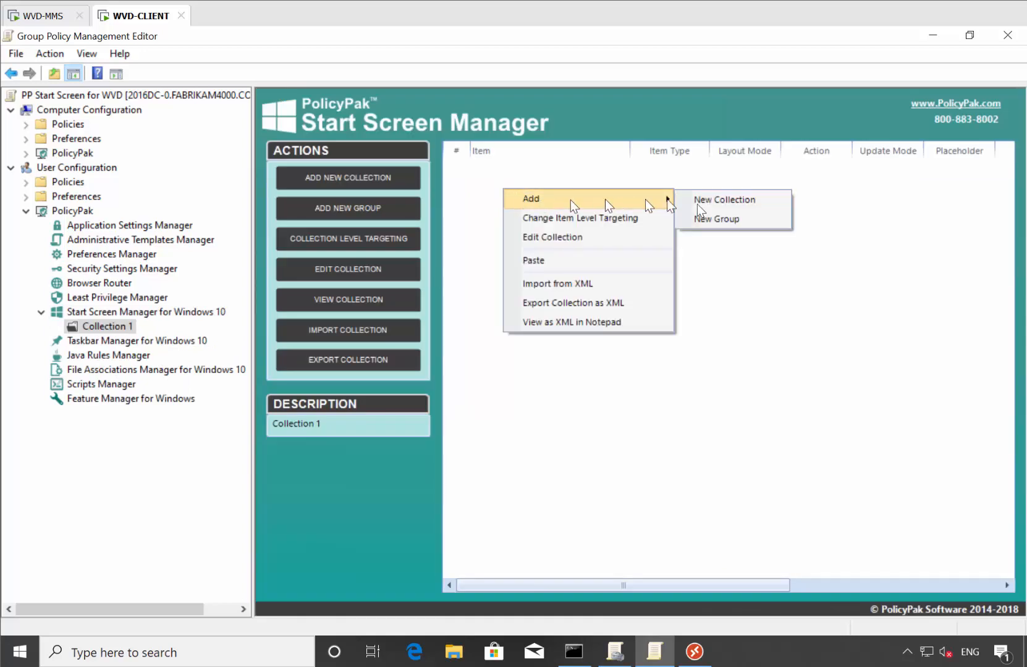
left_click(748, 217)
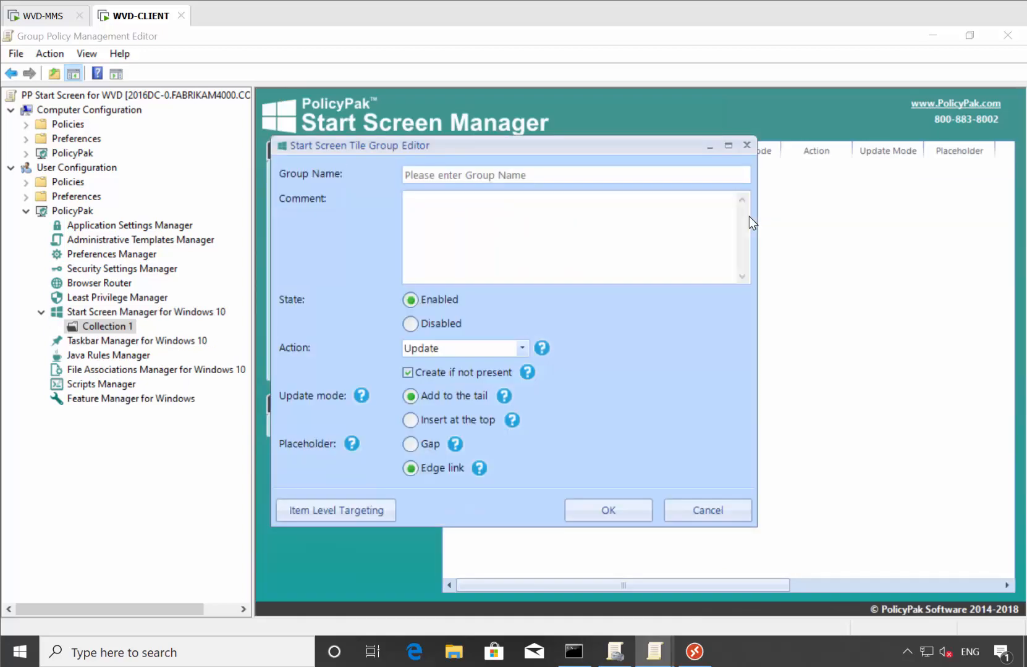
left_click(677, 173)
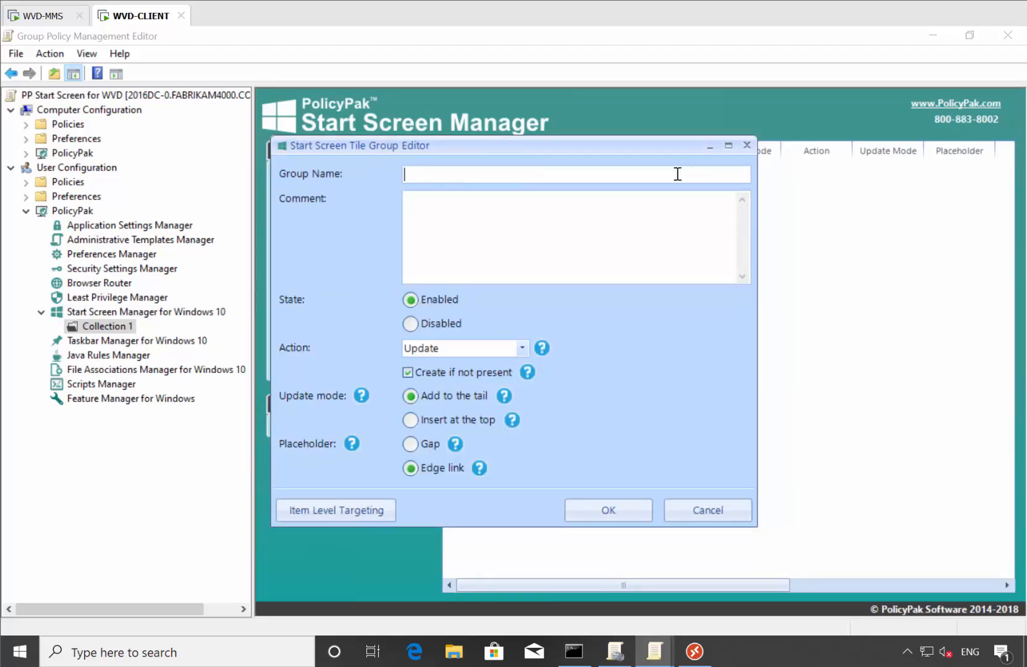
type("WVD Apps")
left_click(630, 518)
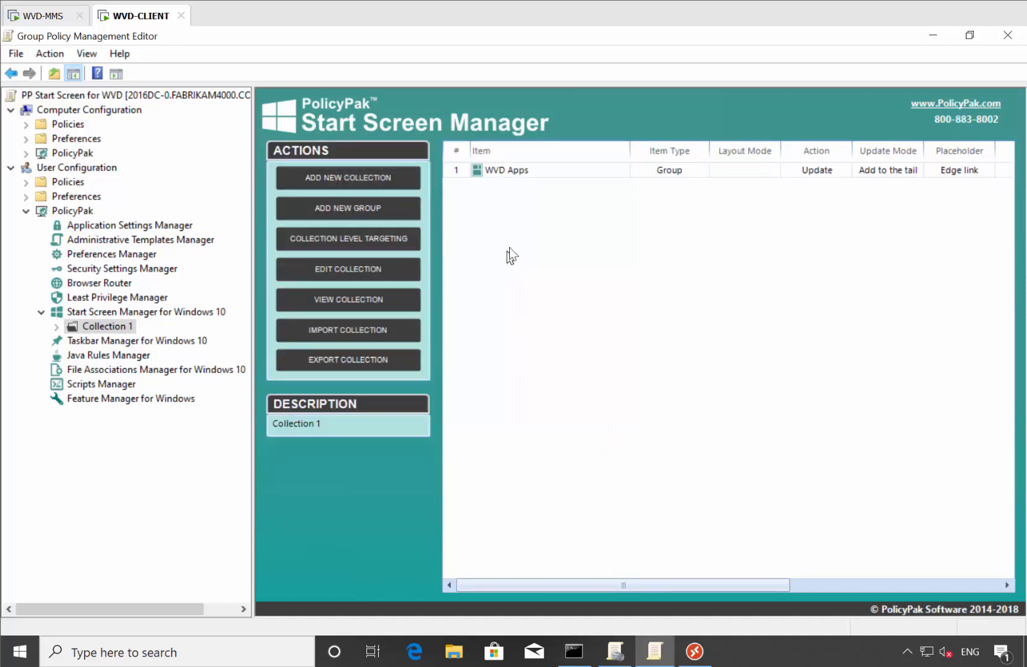
Start a new desktop application tile in the WVD Apps group using the Registered application (recommended) option.
double_click(554, 173)
right_click(485, 196)
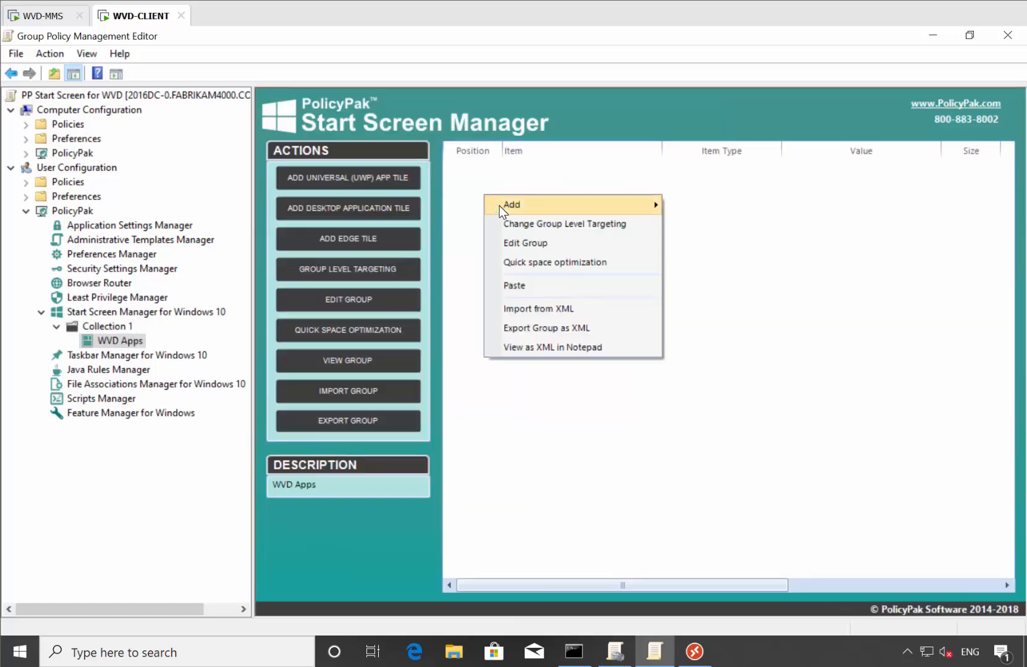
mouse_move(499, 205)
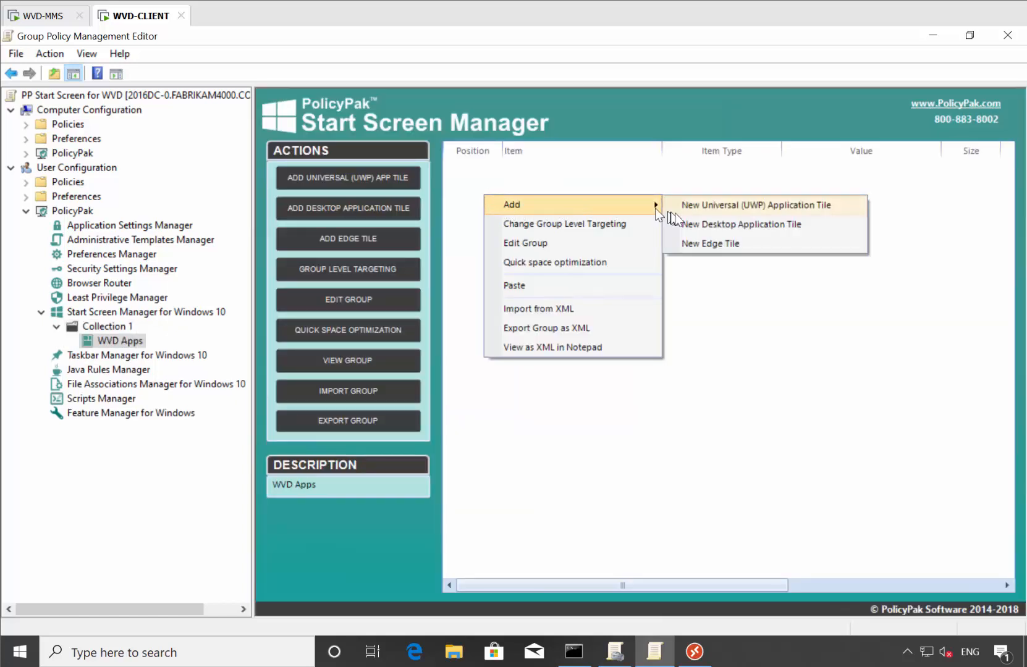
left_click(710, 226)
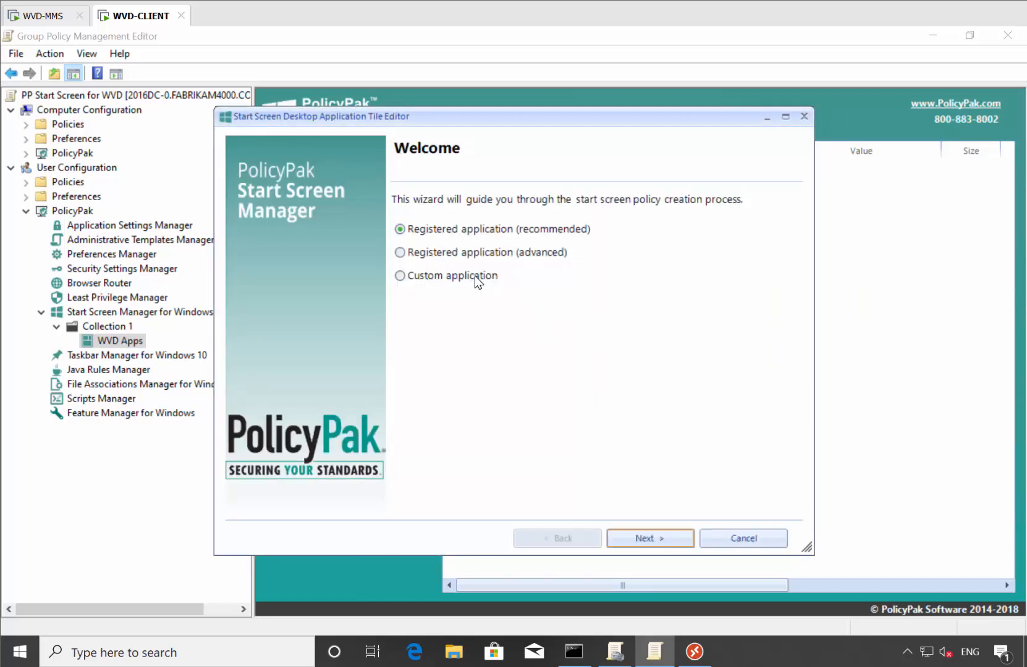
key("Return")
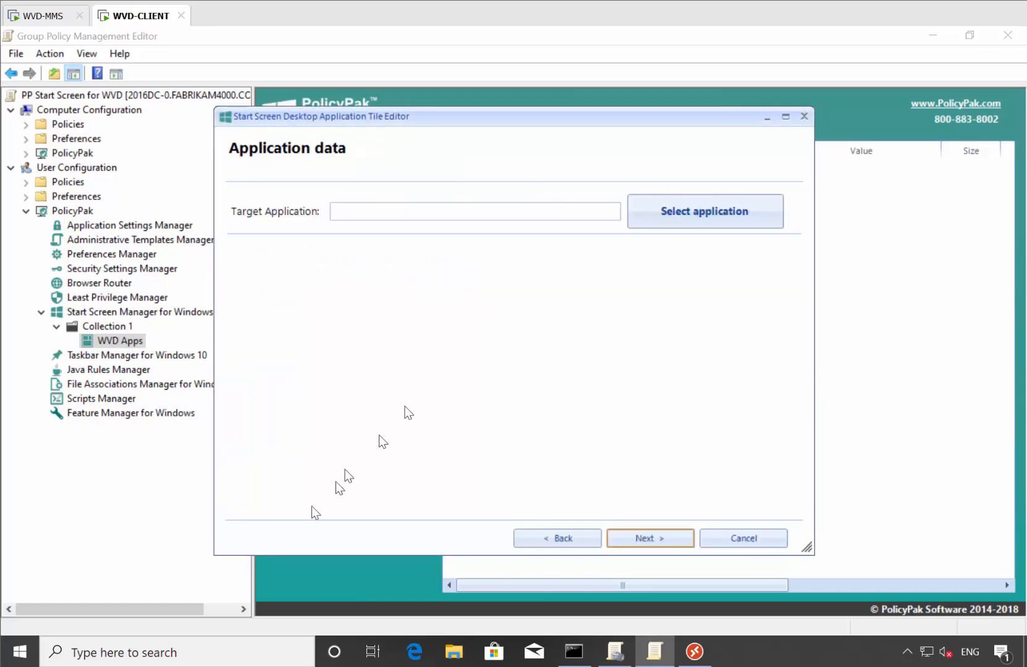
Open the file location of the Firefox (Fabrikam4000) entry from the Start menu's Fabrikam4000 (RD) folder.
left_click(20, 652)
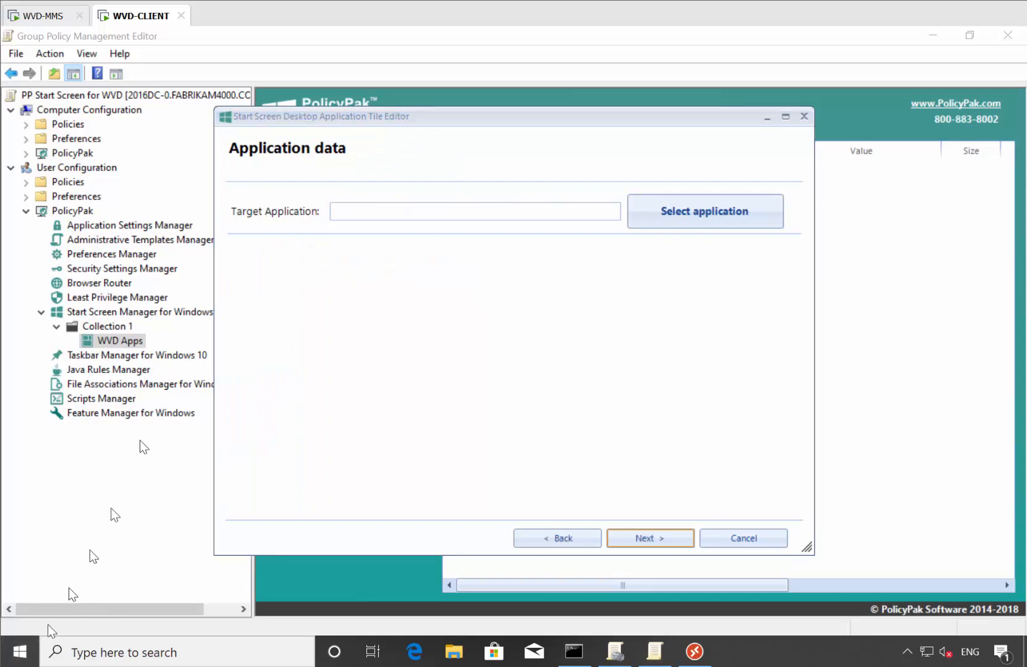
scroll(147, 412, "down", 1)
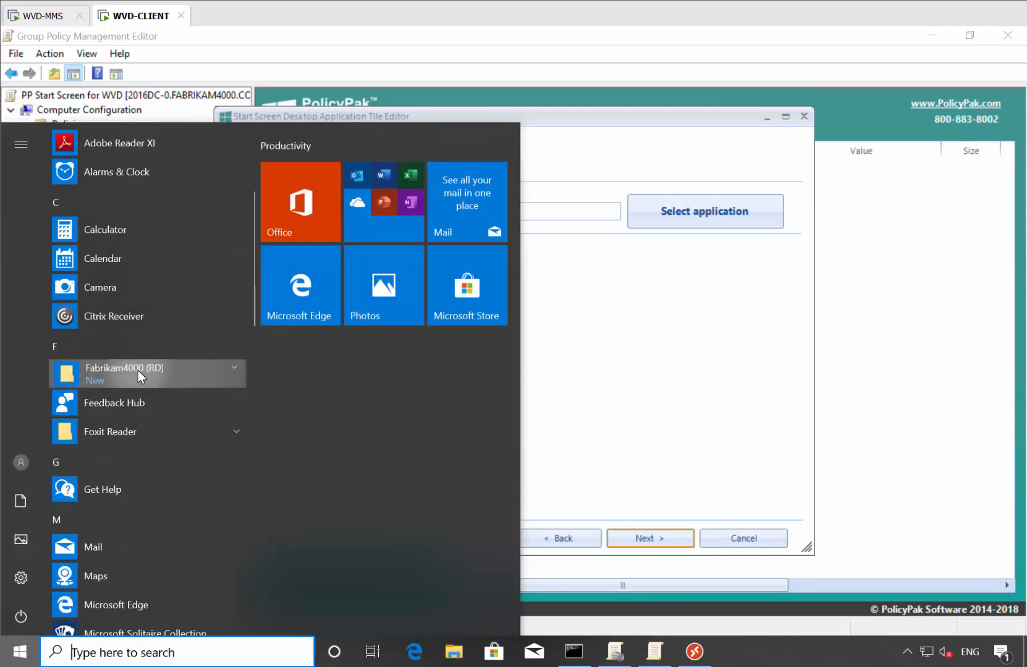
left_click(137, 370)
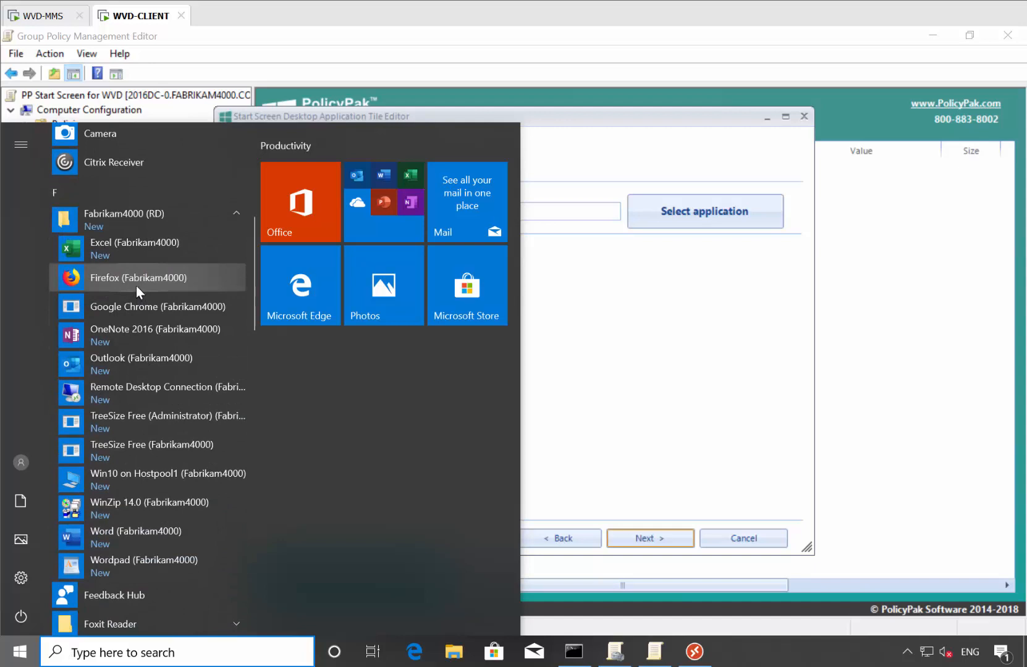
right_click(172, 334)
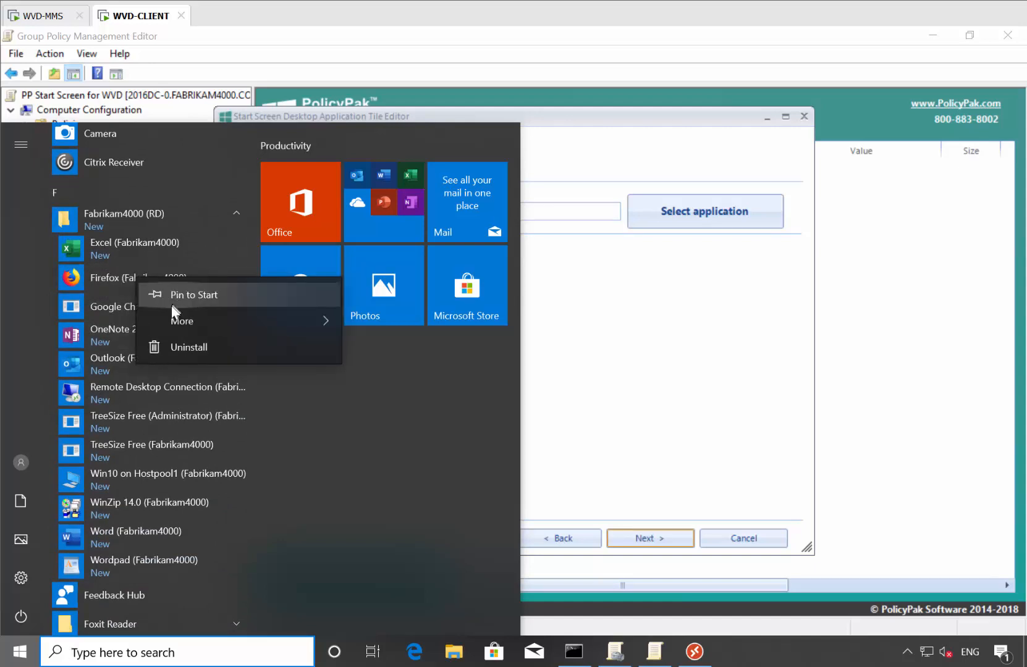
mouse_move(182, 322)
left_click(436, 375)
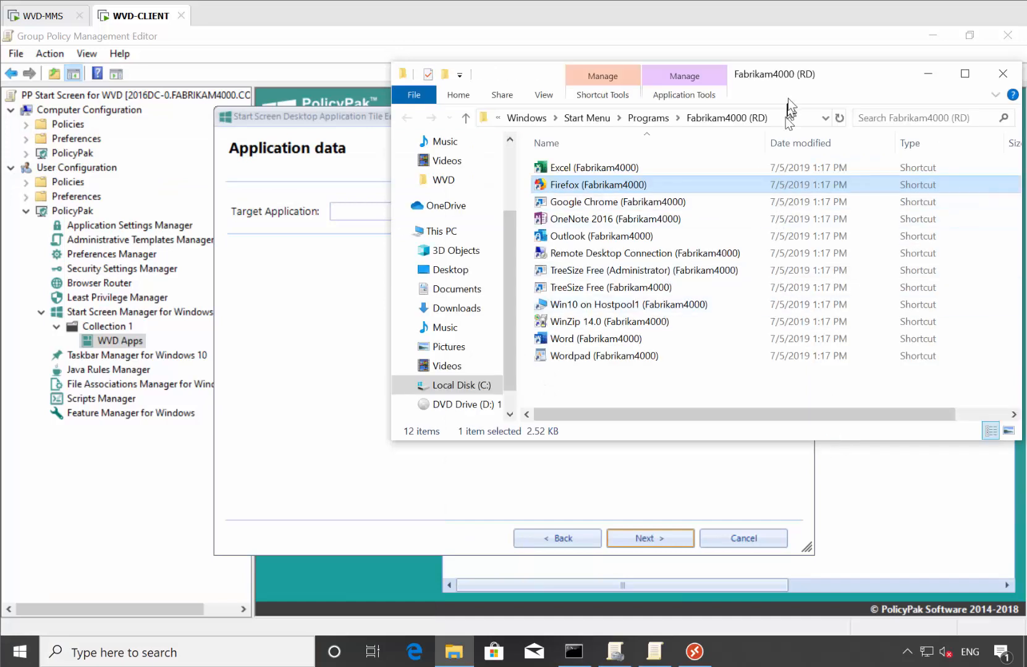
Move the shortcut folder window clear of the tile editor and open the properties of the Firefox (Fabrikam4000) shortcut.
left_click_drag(794, 80, 824, 256)
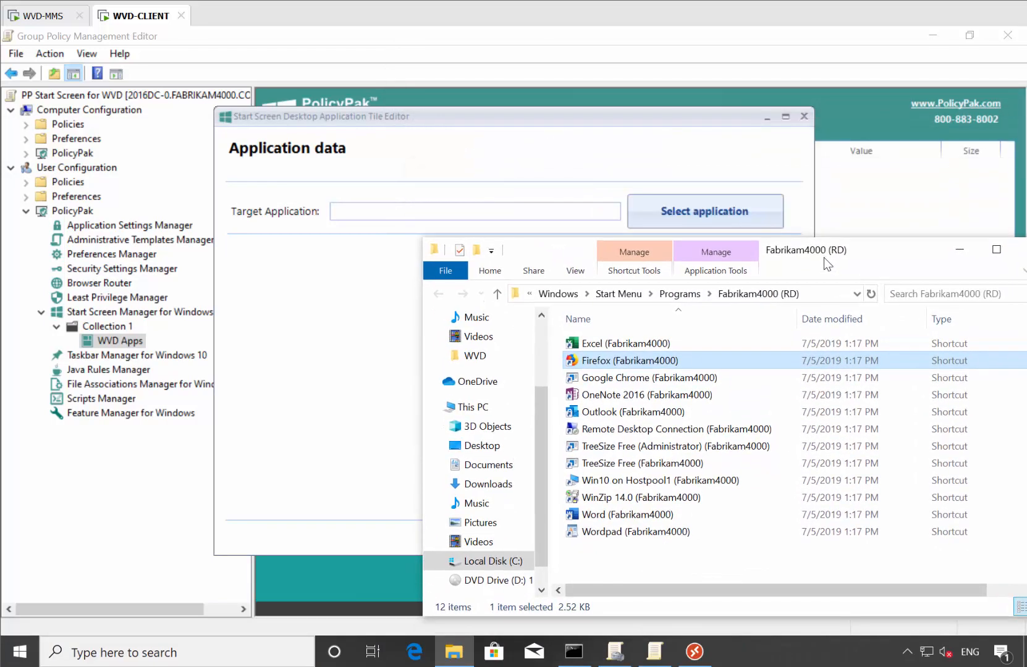
double_click(657, 362)
right_click(658, 363)
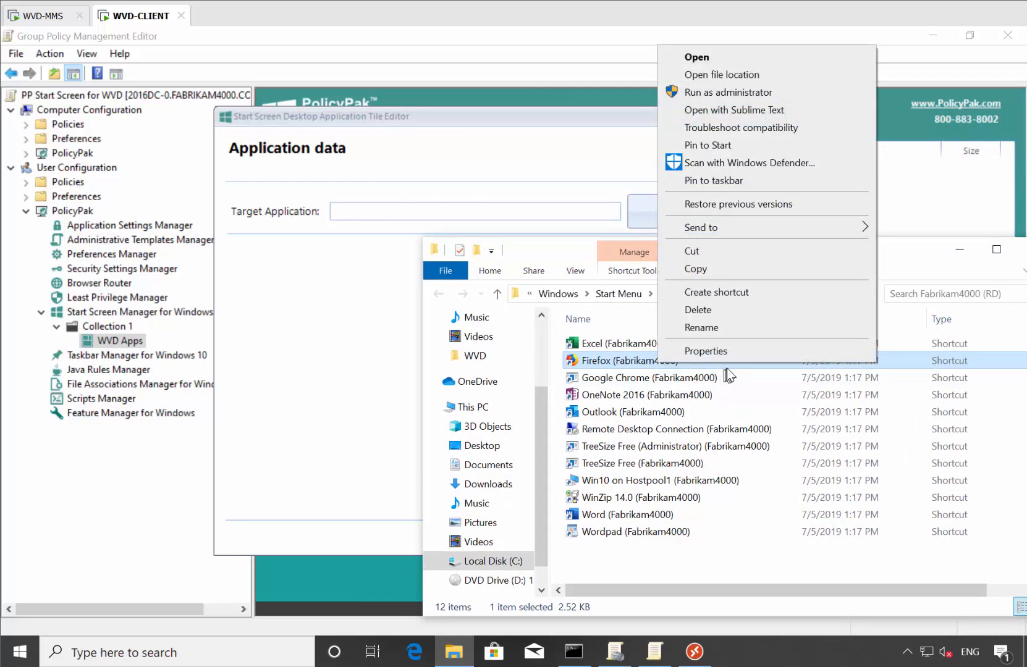
left_click(736, 355)
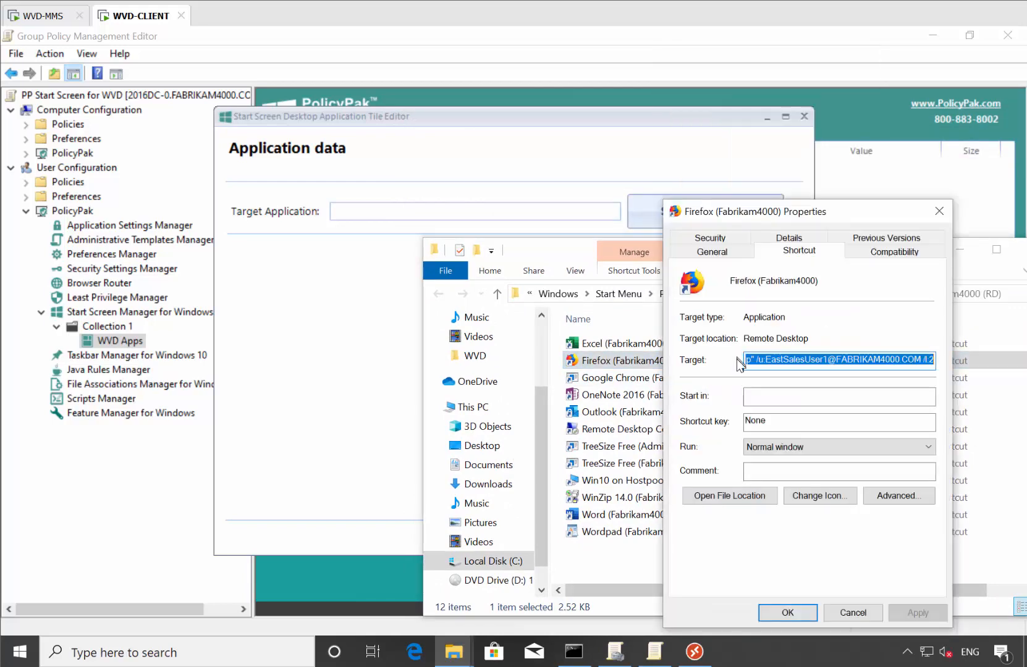
Copy the full target command line of the Firefox shortcut into the tile's Target Application and bring up the remaining application data fields.
right_click(792, 366)
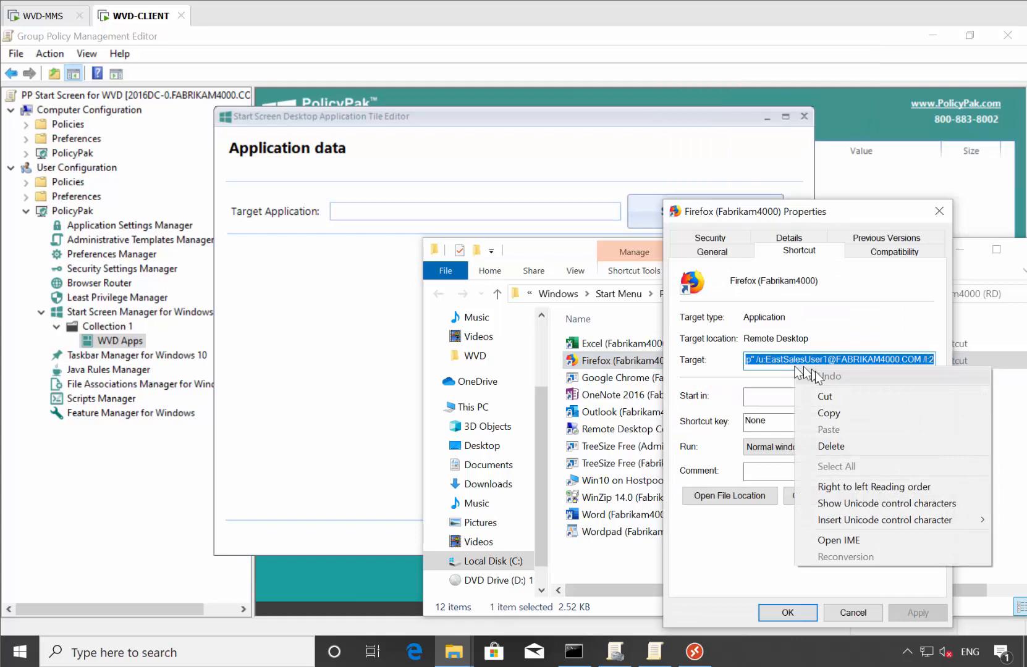
left_click(842, 412)
left_click(503, 208)
key("ctrl+v")
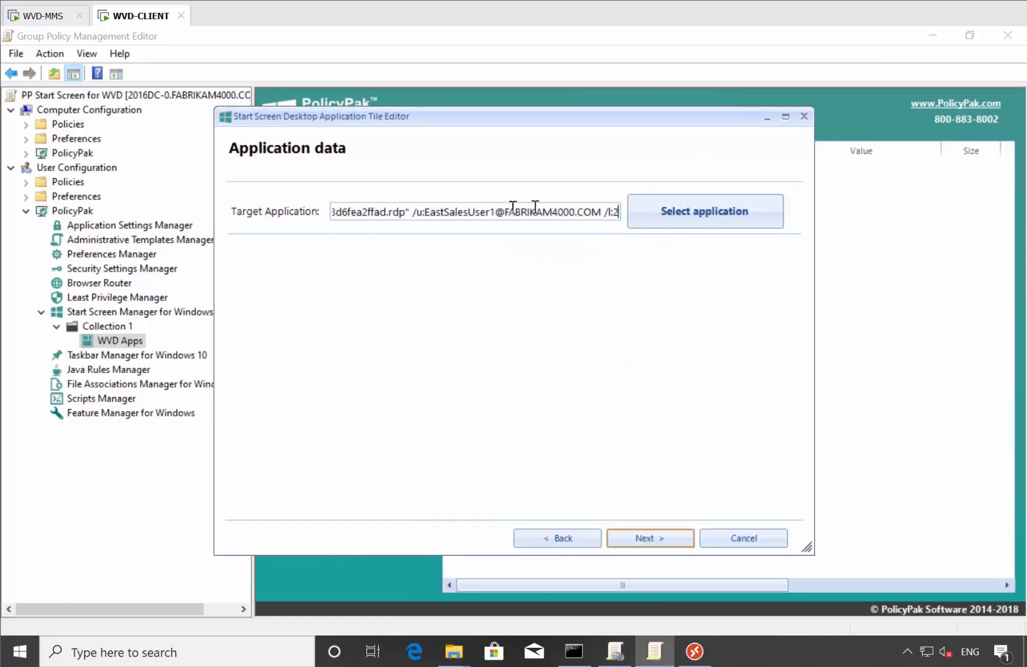
left_click(650, 538)
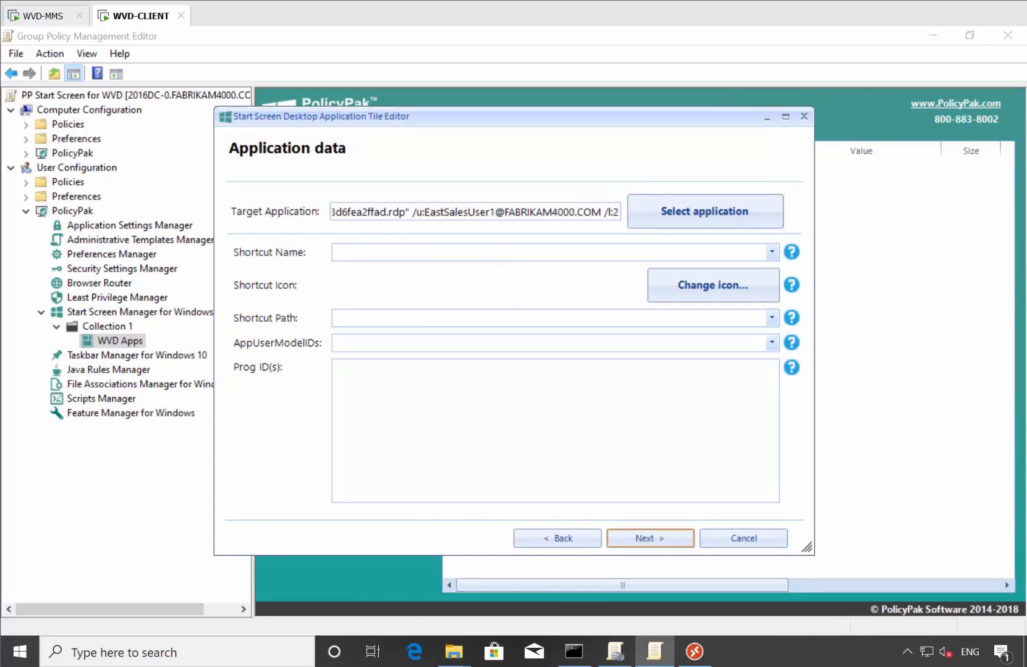
Replace the hard-coded user account after /u: in the target application with %username%@%userDNSdomain%.
left_click_drag(424, 211, 600, 212)
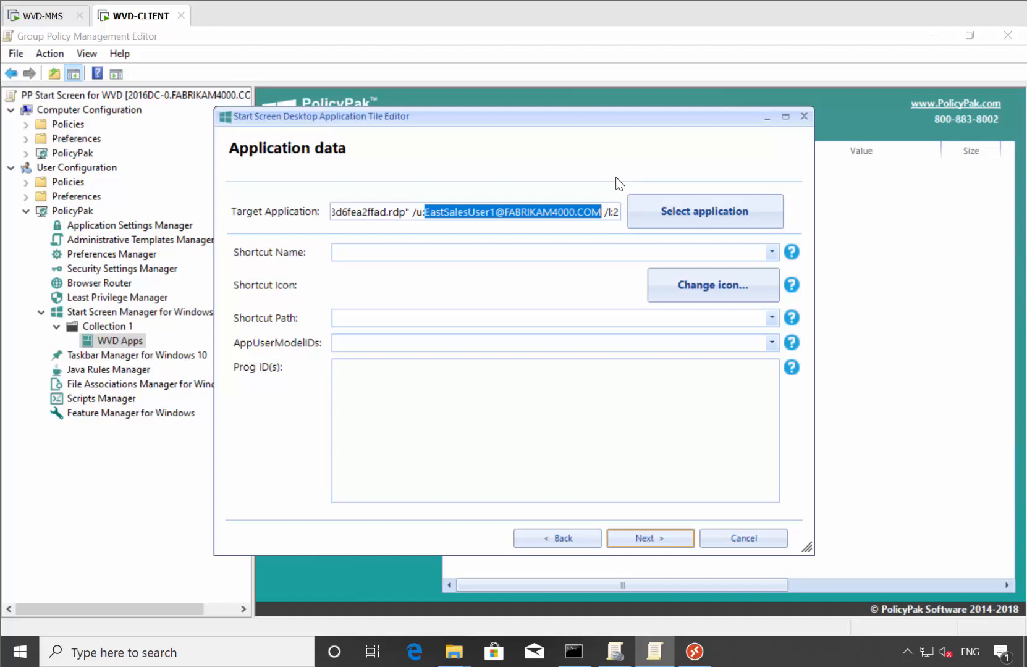
type("%username")
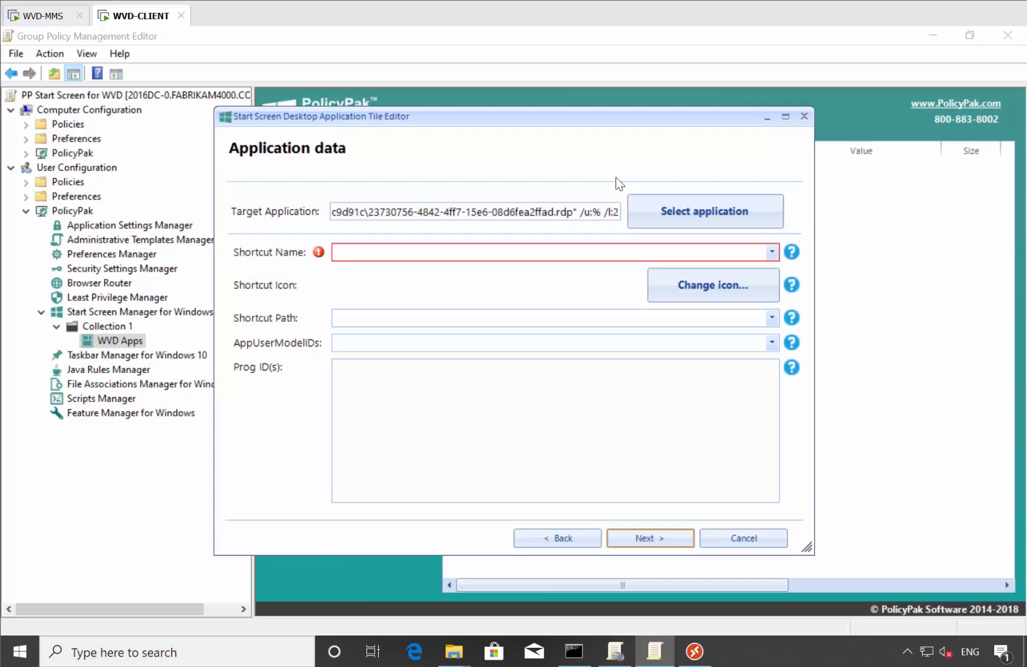
type("%@")
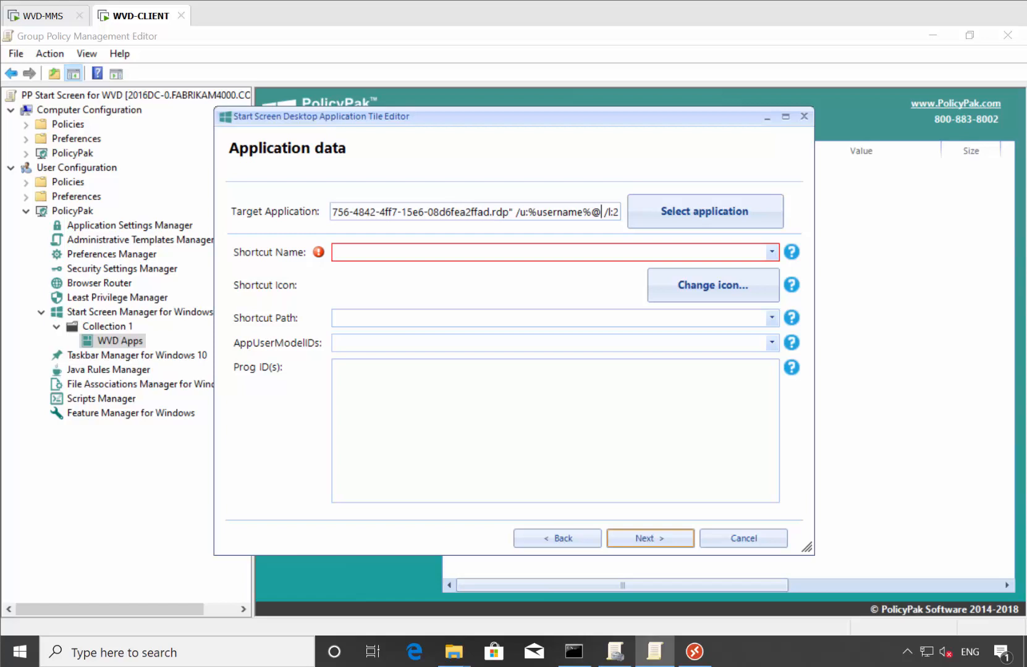
type("%")
type("userDNS")
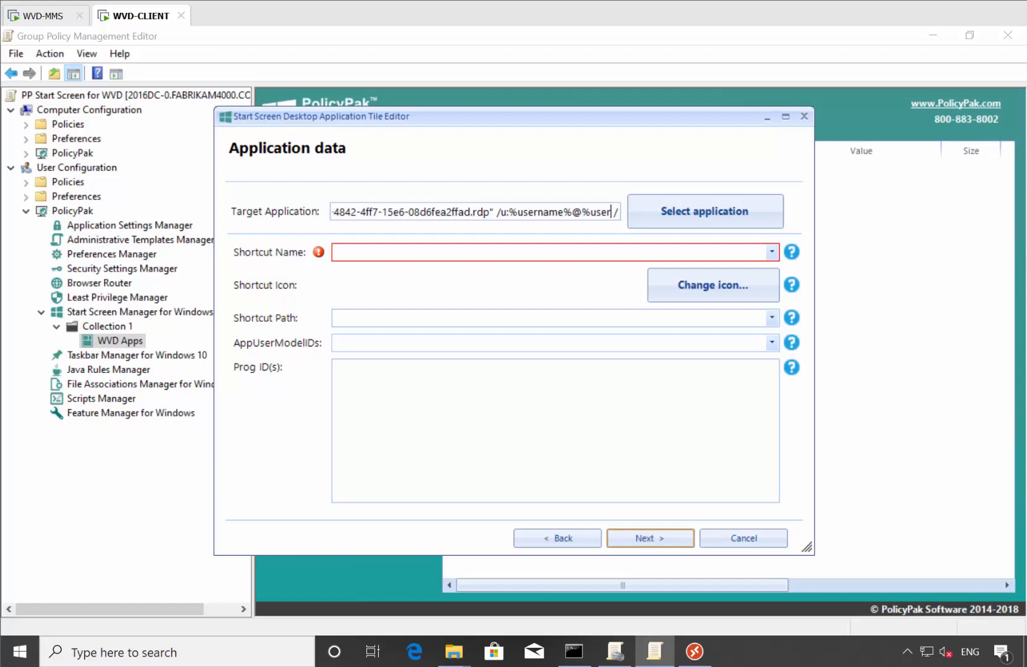
type("domain%")
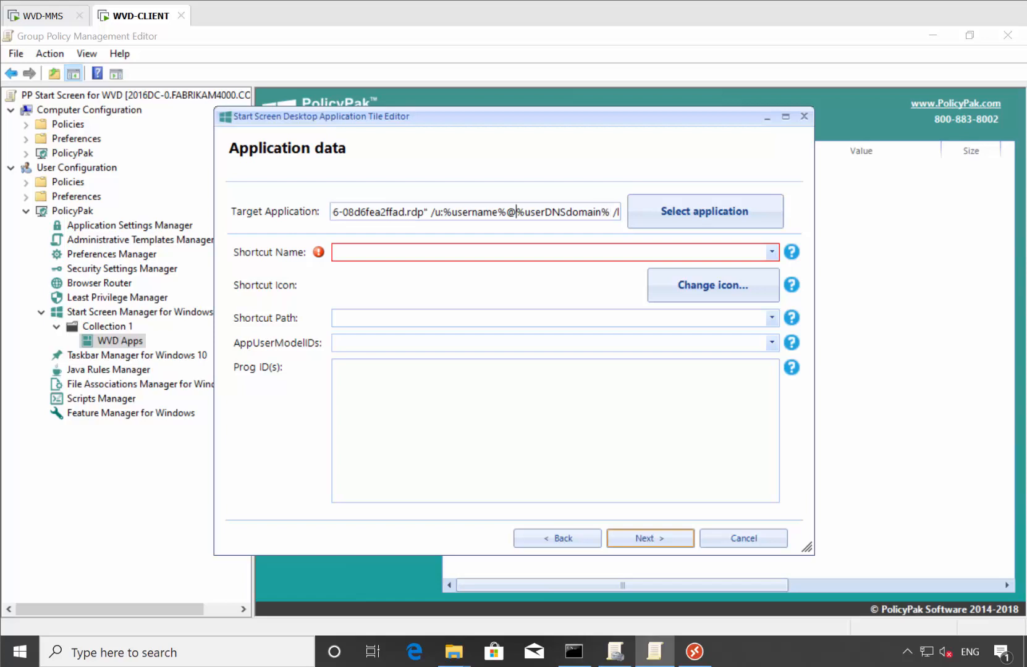
Examine the target application's command line from msrdc.exe through the user profile path to the .rdp file name.
key("ctrl+Left")
key("ctrl+Left")
key("ctrl+Left")
key("ctrl+Left")
key("ctrl+Left")
key("ctrl+Left")
key("ctrl+Left")
key("ctrl+Left")
key("ctrl+Left")
key("ctrl+Left")
key("ctrl+Left")
key("ctrl+Left")
key("ctrl+Left")
key("ctrl+Left")
key("ctrl+Left")
key("ctrl+Left")
key("ctrl+Left")
key("ctrl+Left")
key("ctrl+Left")
key("ctrl+Left")
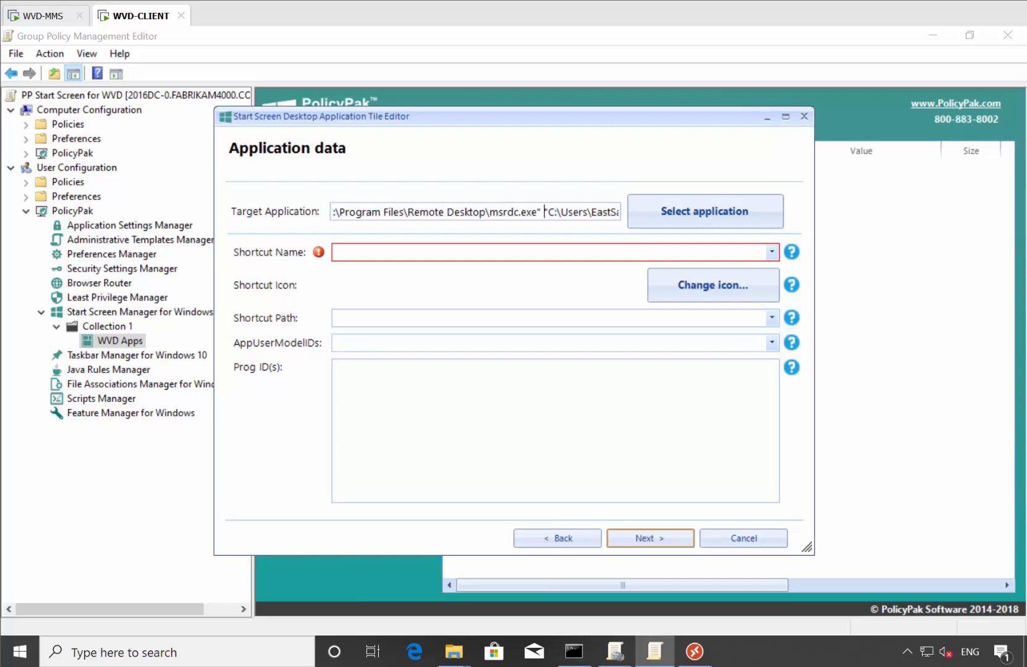
key("Right")
key("Right")
key("Right")
key("Right")
key("Right")
key("Right")
key("Right")
key("Right")
key("Right")
key("Right")
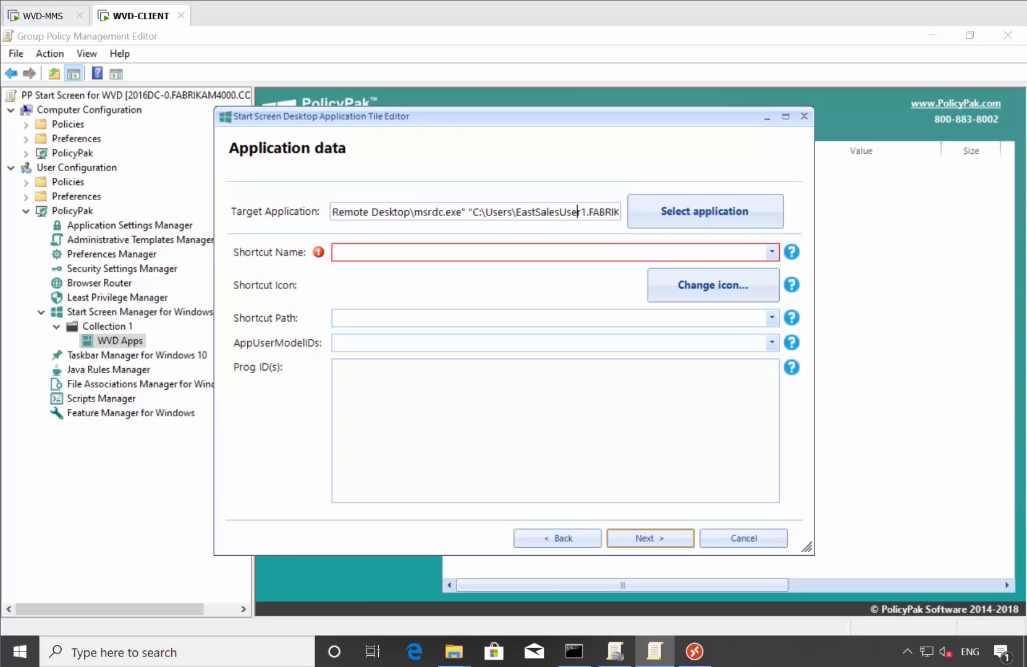
key("Right")
key("Right")
key("Right")
key("Right")
key("Right")
key("Right")
key("Right")
key("Right")
key("Right")
key("Right")
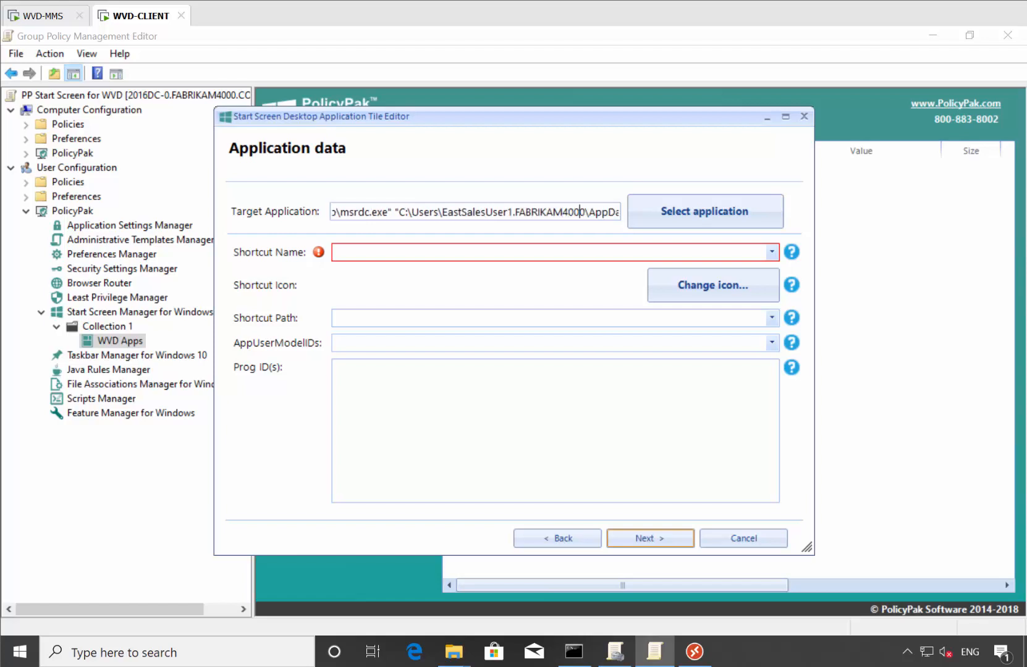
key("Right")
key("Right")
key("Right")
key("Right")
key("Right")
key("Right")
key("Right")
key("Right")
key("Right")
key("Right")
key("Right")
key("Right")
key("Right")
key("Right")
key("Right")
key("Right")
key("Right")
key("Right")
key("Right")
key("Right")
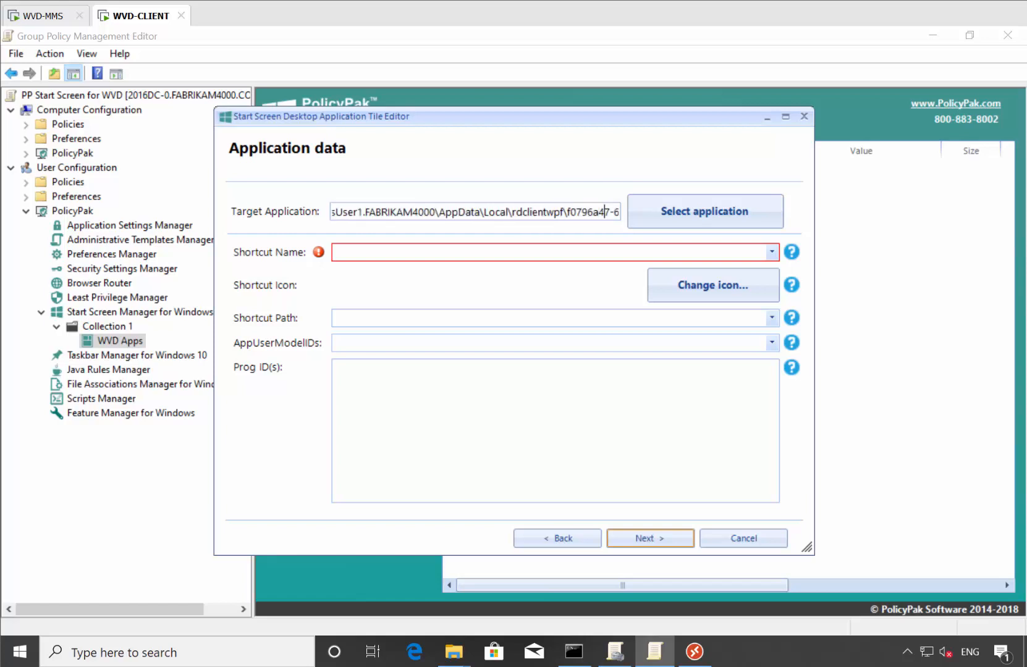
key("Right")
key("Right")
key("Right")
key("Right")
key("Right")
key("Right")
key("Right")
key("Right")
key("Right")
key("Right")
key("Right")
key("Right")
key("Right")
key("Right")
key("Right")
key("Right")
key("Right")
key("Right")
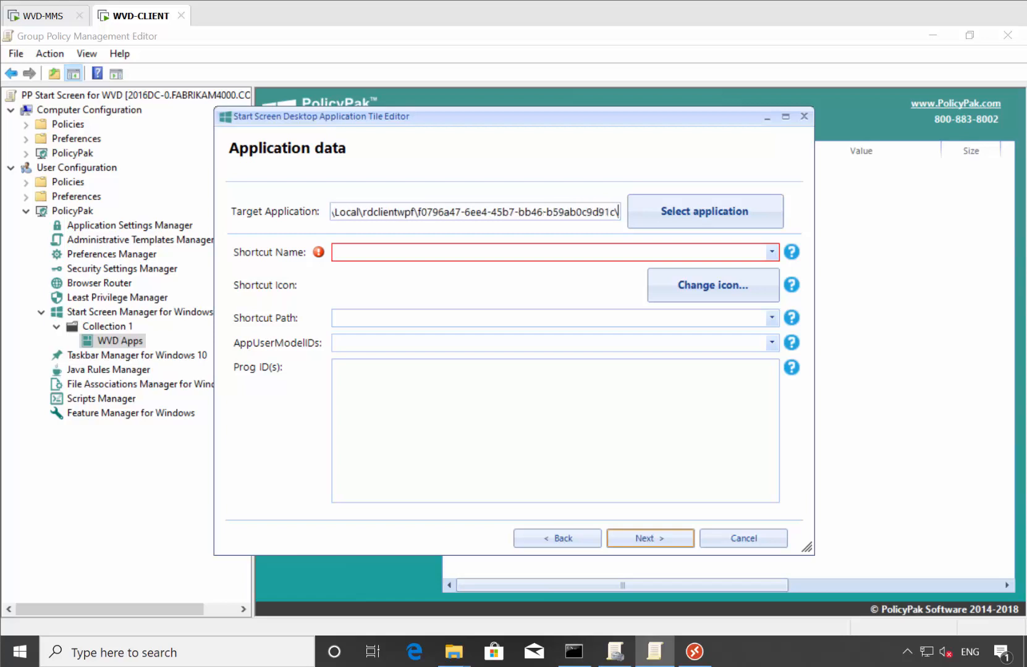
key("Right")
key("Right")
key("Right")
key("Right")
key("Right")
key("Right")
key("Right")
key("Right")
key("Right")
key("Right")
key("Right")
key("Right")
key("Right")
key("Right")
key("Right")
key("Right")
key("Right")
key("Right")
key("Right")
key("Right")
key("Right")
key("Right")
key("Right")
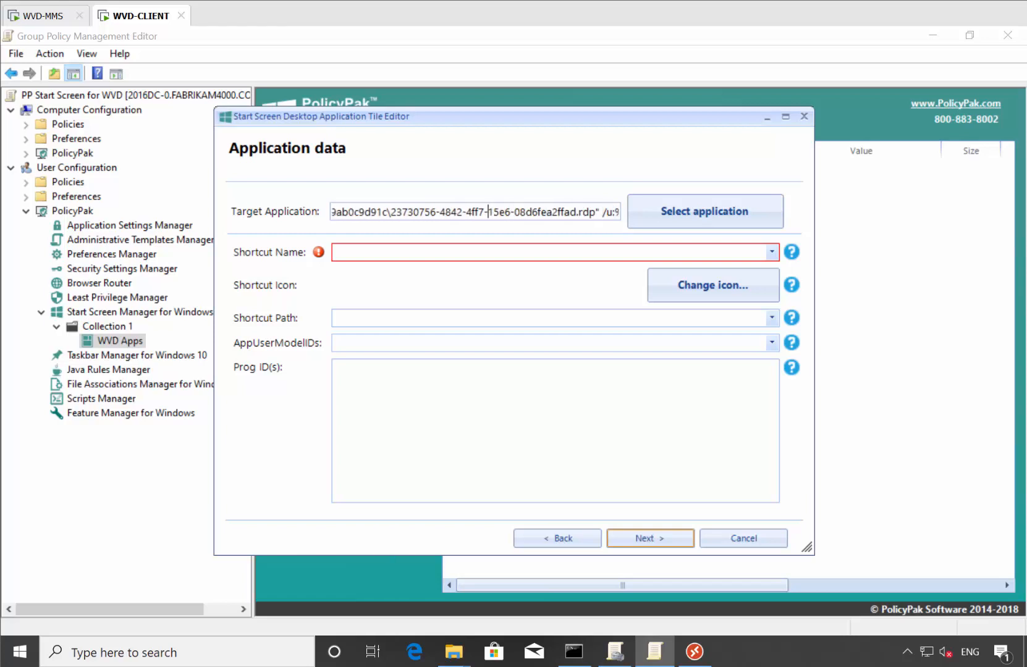
Replace the hard-coded user profile path through AppData\Local before \rdclientwpf in the target application with %localappdata%.
key("Left")
key("Left")
key("Left")
key("Left")
key("Left")
key("Left")
key("Left")
key("Left")
key("Left")
key("Left")
key("Left")
key("Left")
key("Left")
key("Left")
key("Left")
key("Left")
key("Left")
key("Left")
key("Left")
key("Left")
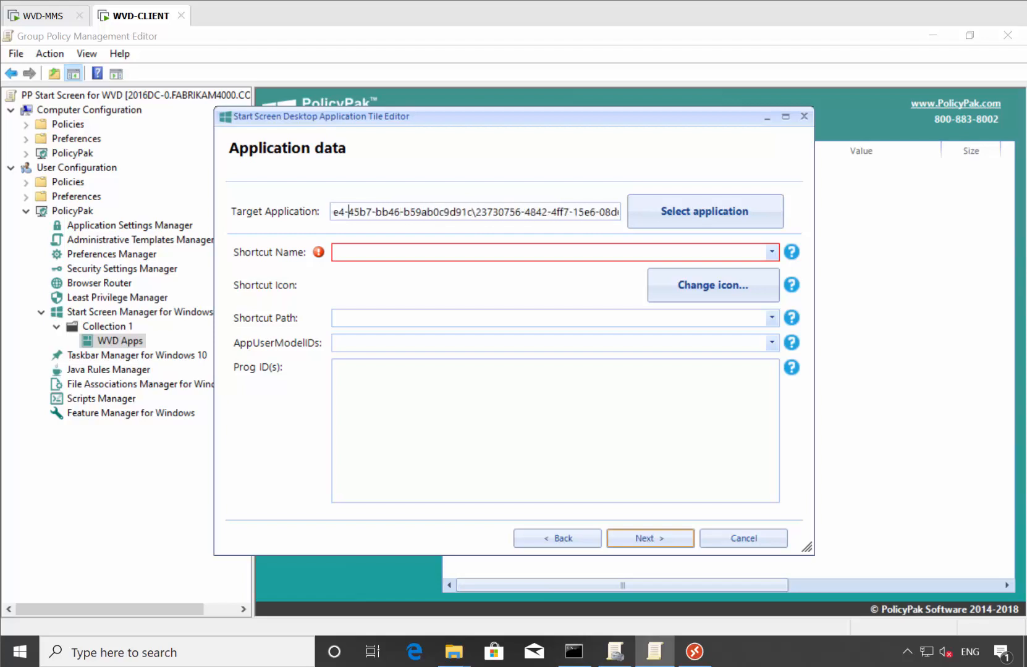
key("Left")
key("Left")
key("Left")
key("Left")
key("Left")
key("Left")
key("Left")
key("Left")
key("Left")
key("Left")
key("Left")
key("Left")
key("Left")
key("Left")
key("Left")
key("Left")
key("Left")
key("Left")
key("Left")
key("Left")
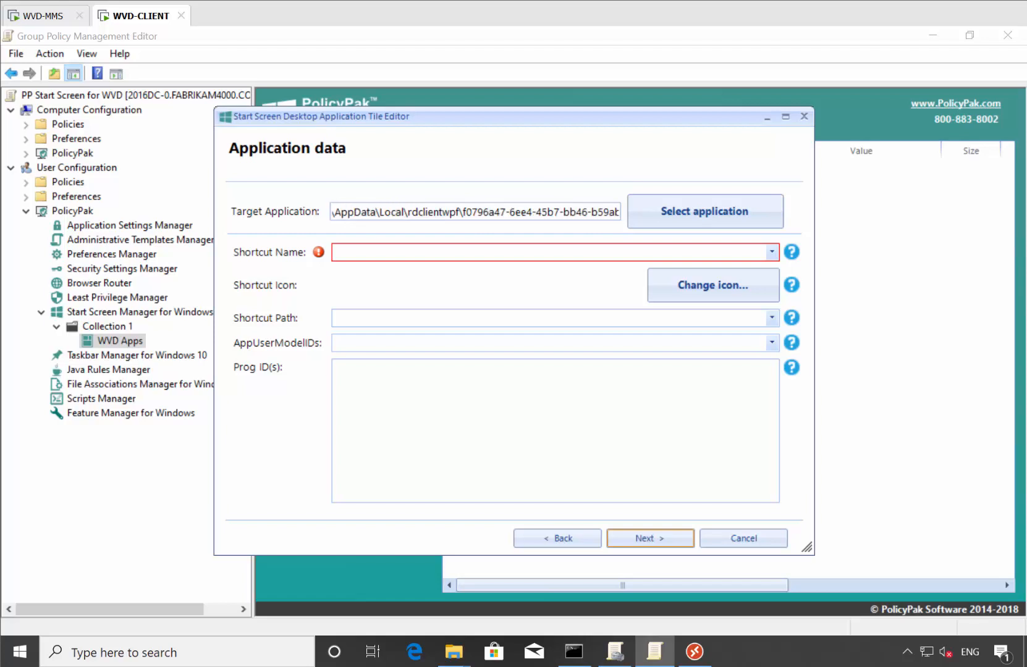
left_click_drag(405, 212, 328, 212)
key("shift+Left")
key("shift+Left")
key("shift+Left")
key("shift+Left")
key("shift+Left")
key("shift+Left")
key("shift+Left")
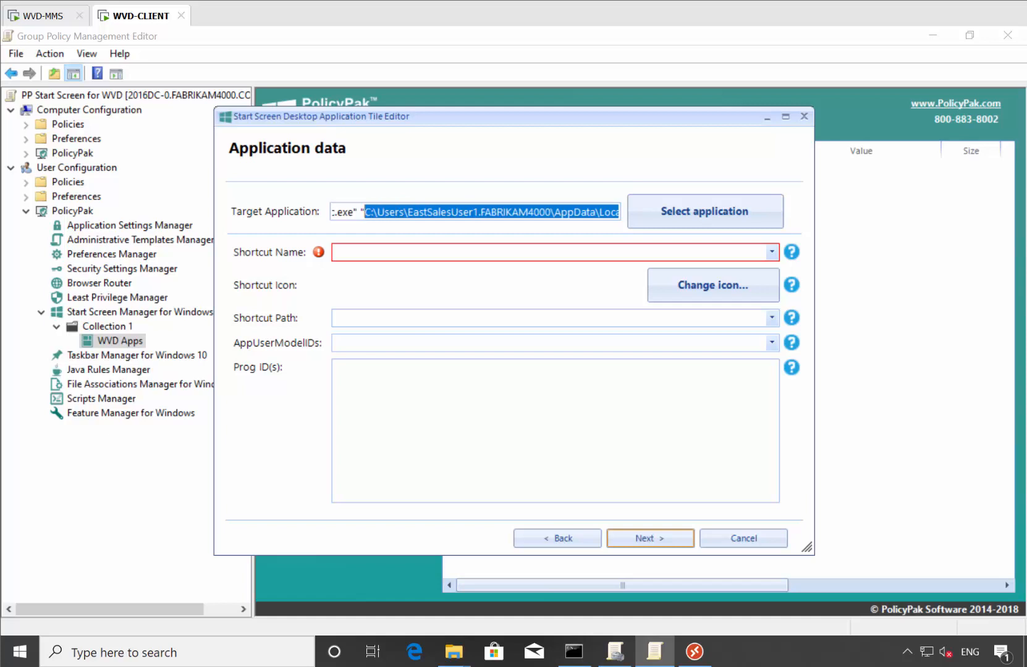
type("%")
type("localappda")
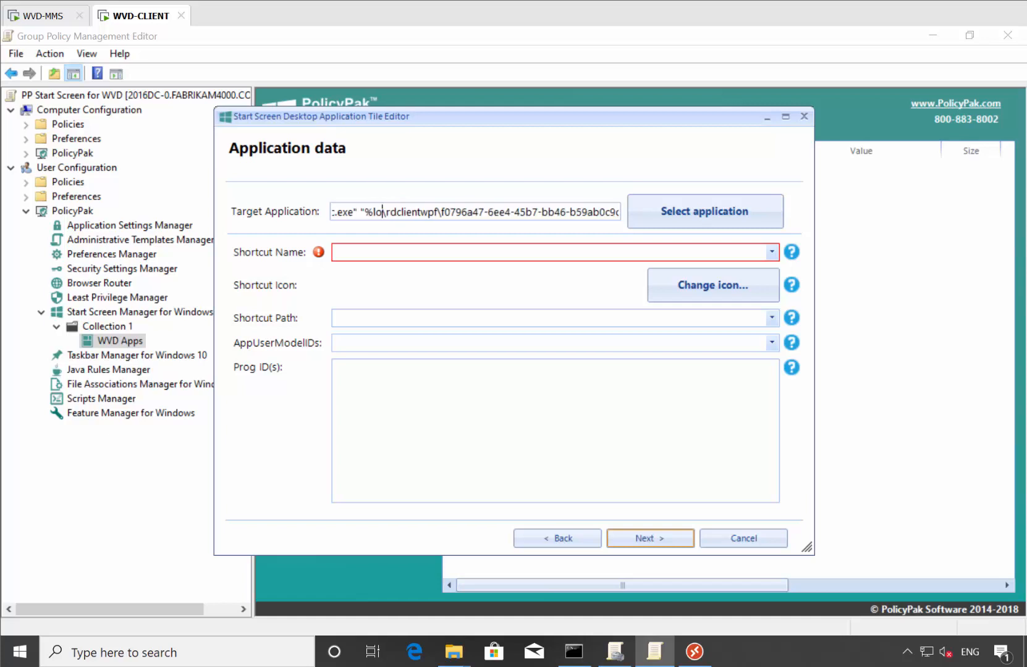
type("ta%")
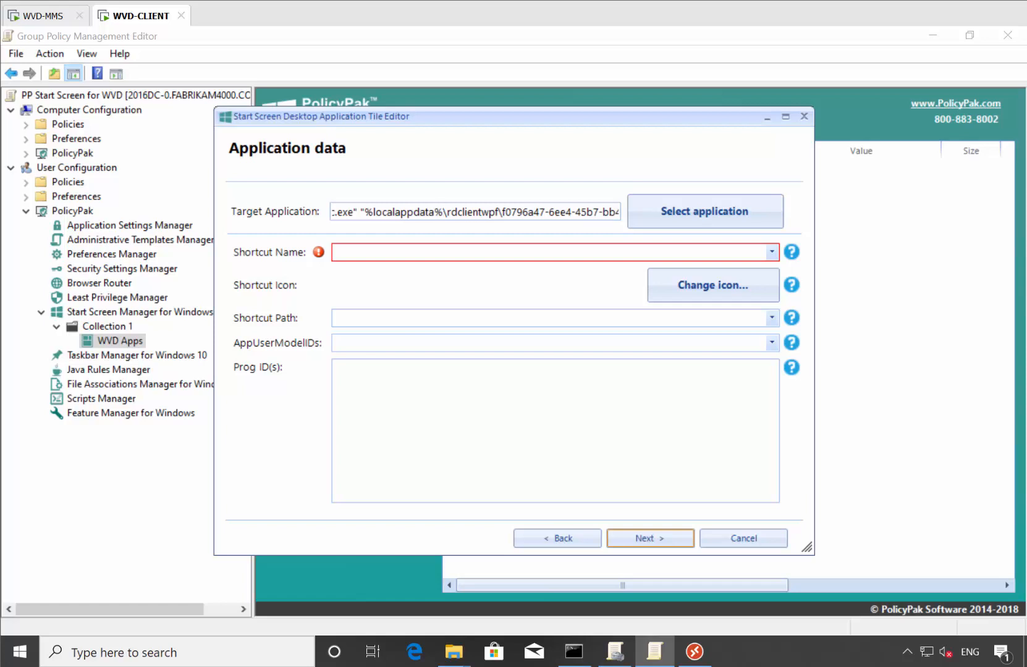
Check the edited target application command line from msrdc.exe through the .rdp path to the /u: and /l: arguments.
key("Left")
key("Left")
key("Left")
key("Left")
key("Left")
key("Left")
key("Left")
key("Left")
key("Left")
key("Left")
key("Left")
key("Left")
key("Left")
key("Left")
key("Left")
key("Left")
key("Left")
key("Left")
key("Left")
key("Left")
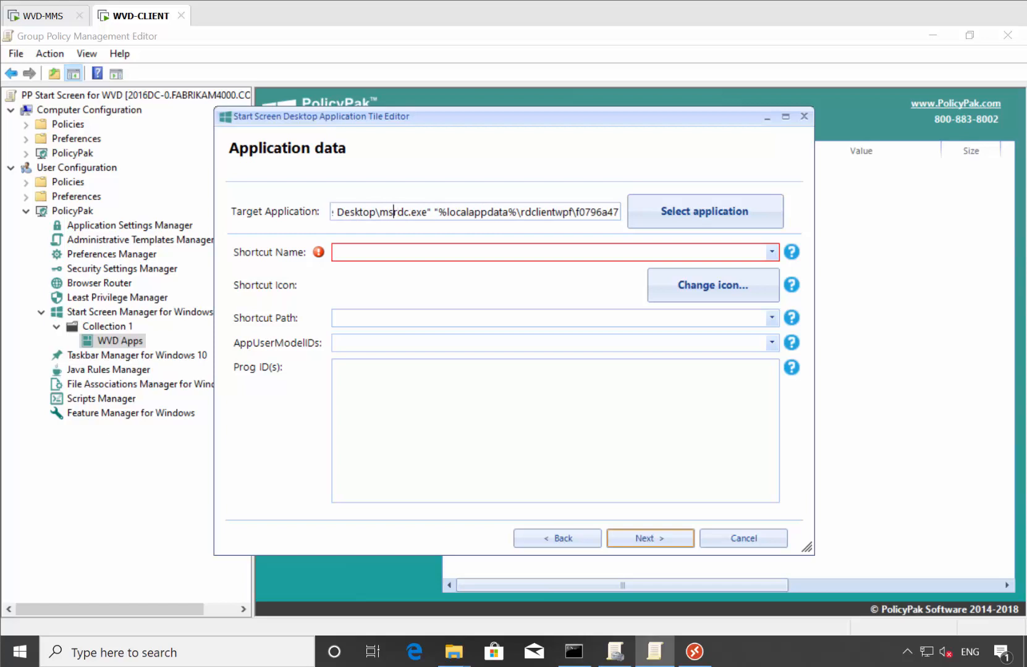
key("Right")
key("Right")
key("Right")
key("Right")
key("Right")
key("Right")
key("Right")
key("Right")
key("Right")
key("Right")
key("Right")
key("Right")
key("Right")
key("Right")
key("Right")
key("Right")
key("Right")
key("Right")
key("Right")
key("Right")
key("Right")
key("Right")
key("Right")
key("Right")
key("Right")
key("Right")
key("Right")
key("Right")
key("Right")
key("Right")
key("Right")
key("Right")
key("Right")
key("Right")
key("Right")
key("Right")
key("Right")
key("Right")
key("Right")
key("Right")
key("Right")
key("Right")
key("Right")
key("Right")
key("Right")
key("Right")
key("Right")
key("Right")
key("Right")
key("Right")
key("Right")
key("Right")
key("Right")
key("Right")
key("Right")
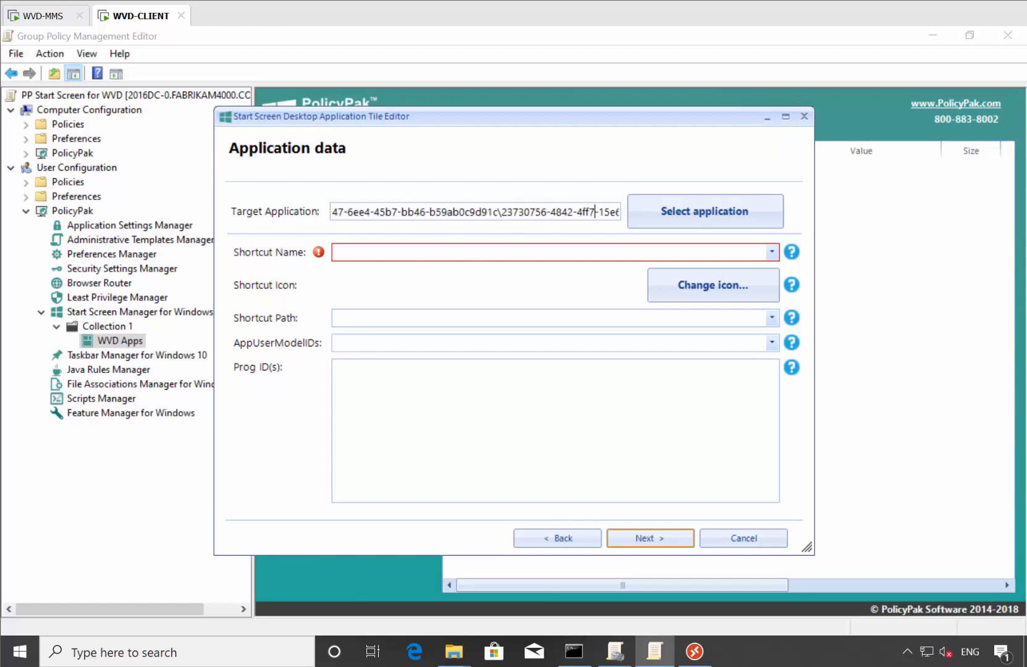
key("Right")
key("Right")
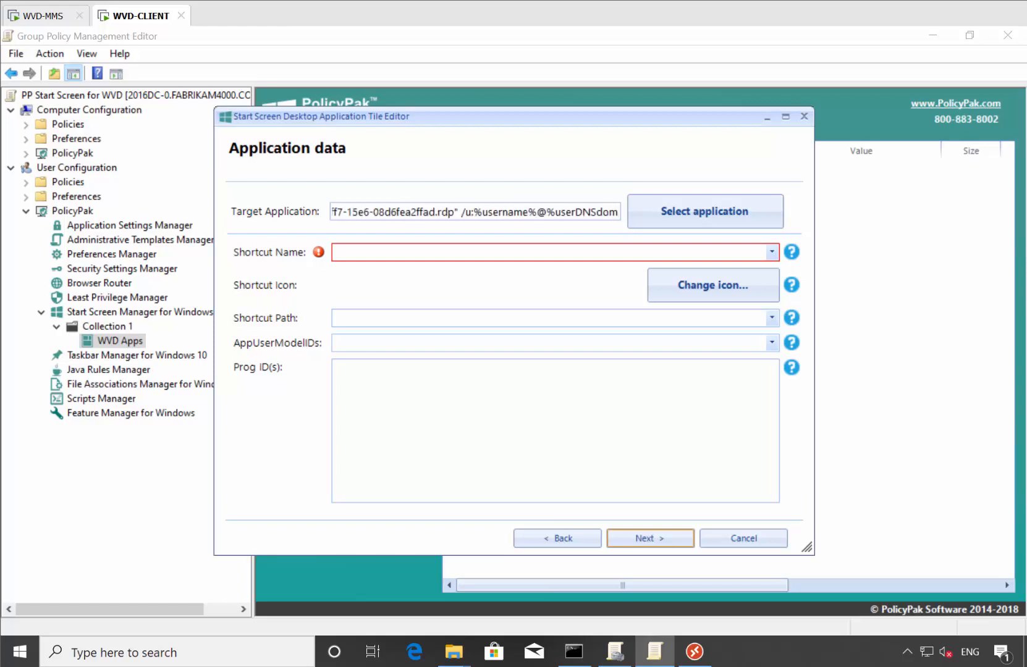
key("Right")
key("Right")
key("Right")
key("Right")
key("Right")
key("Right")
key("Right")
key("Right")
key("Right")
key("Right")
key("Right")
key("Right")
key("Right")
key("Right")
key("Right")
key("Right")
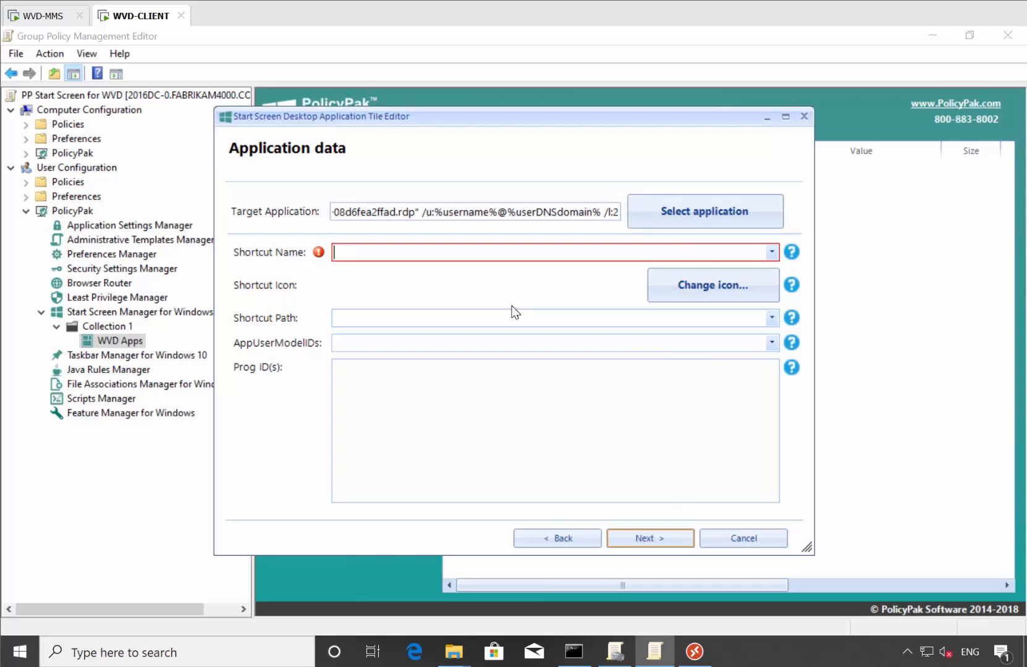
Name the tile's shortcut WVD Firefox and assign it the Firefox icon using the icon file path from the original shortcut's properties.
type("WVD Firefox")
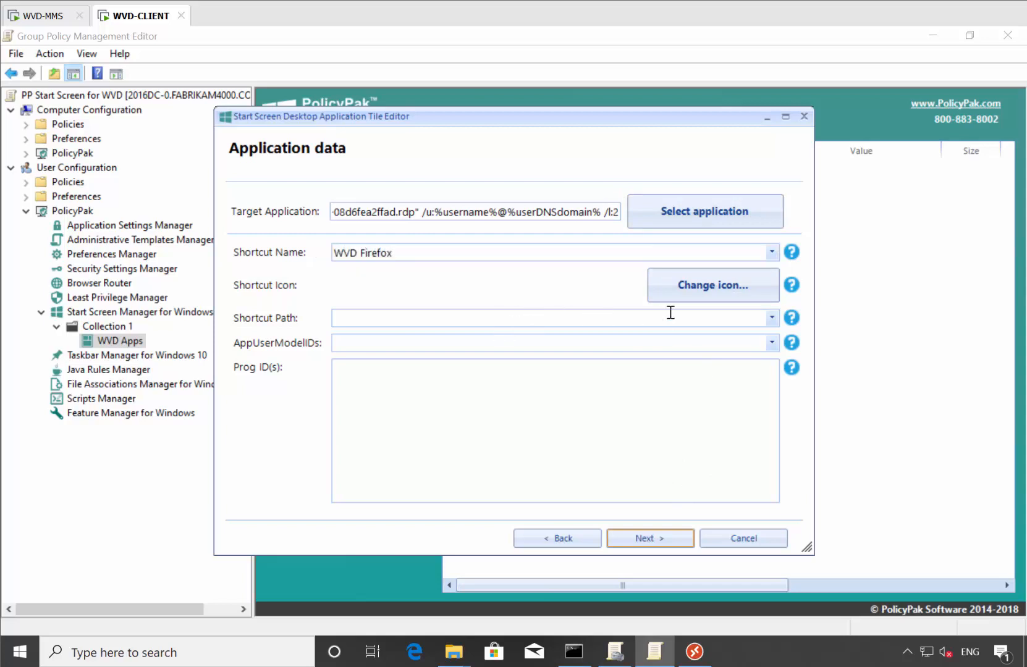
left_click(691, 291)
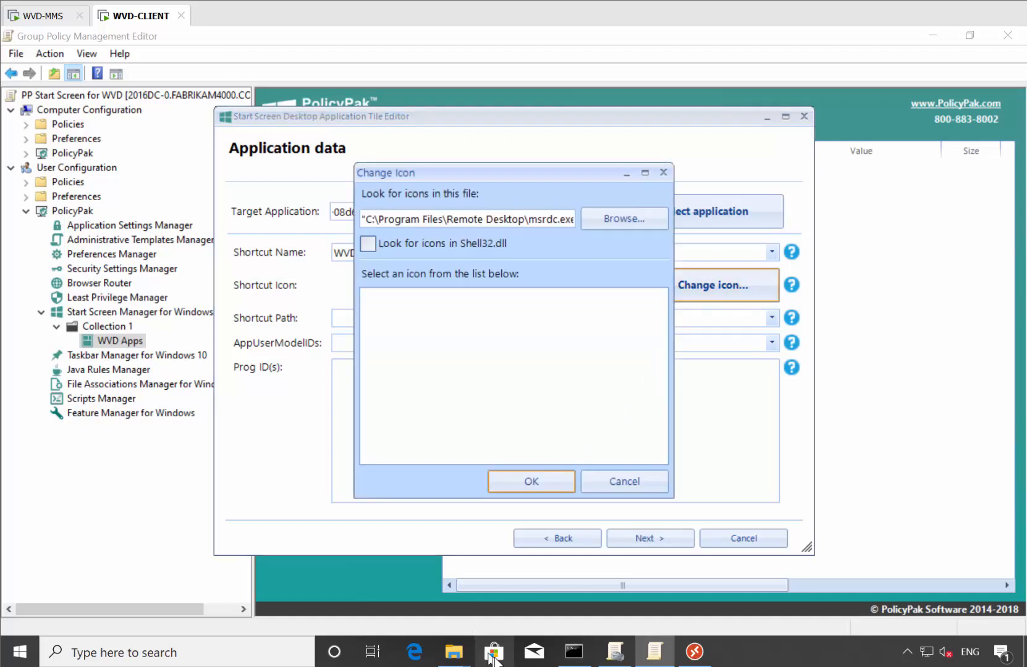
mouse_move(461, 654)
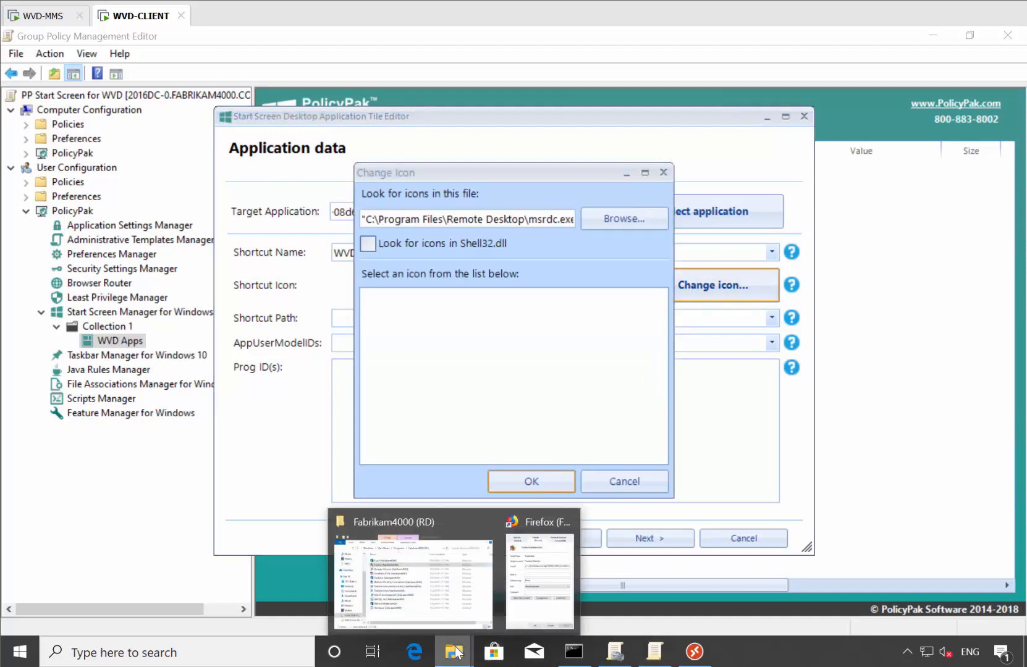
left_click(522, 577)
left_click(834, 495)
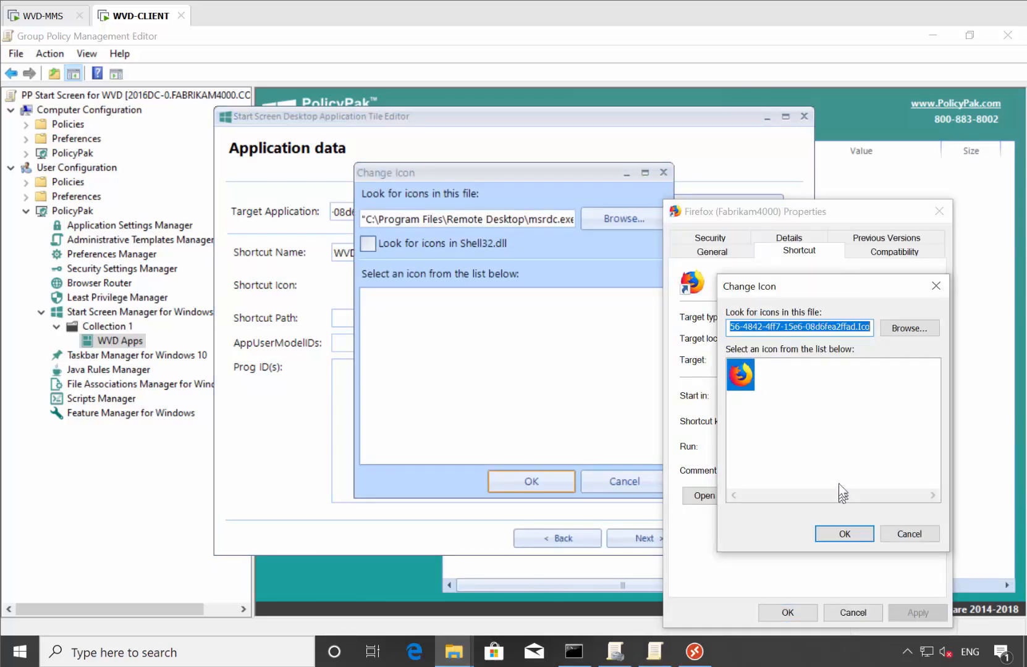
left_click(535, 219)
key("ctrl+a")
key("ctrl+v")
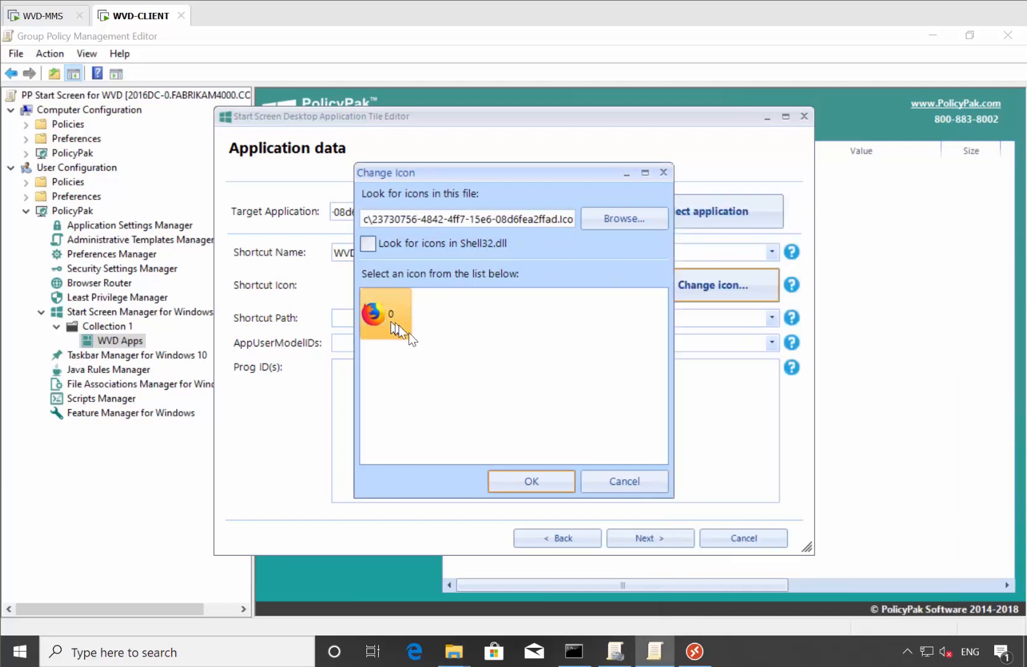
left_click(505, 481)
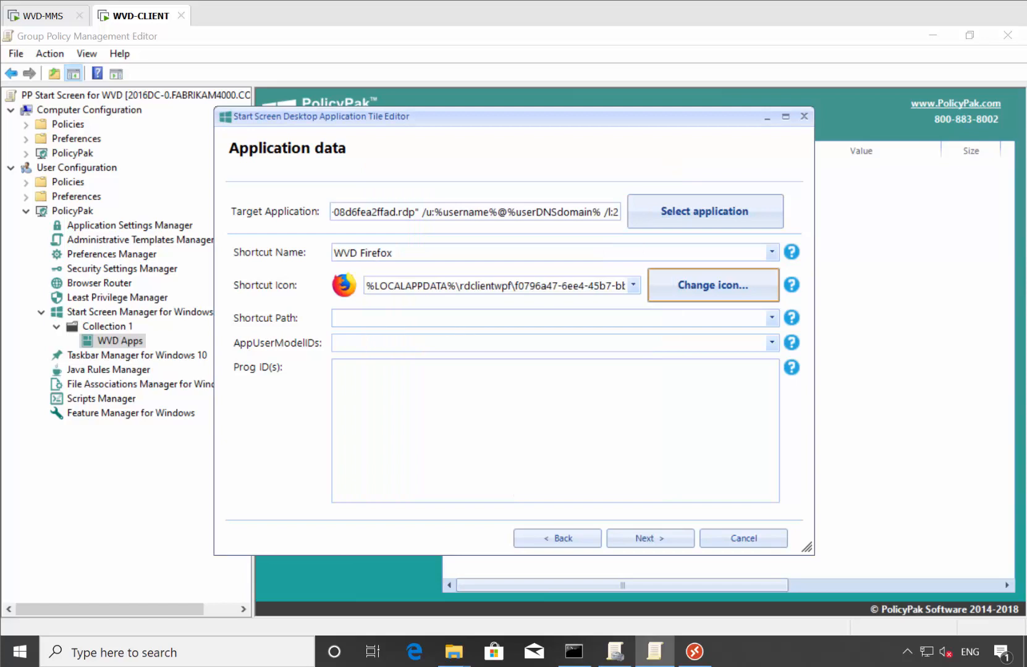
Set the tile size to Medium and complete the WVD Firefox tile.
left_click(651, 539)
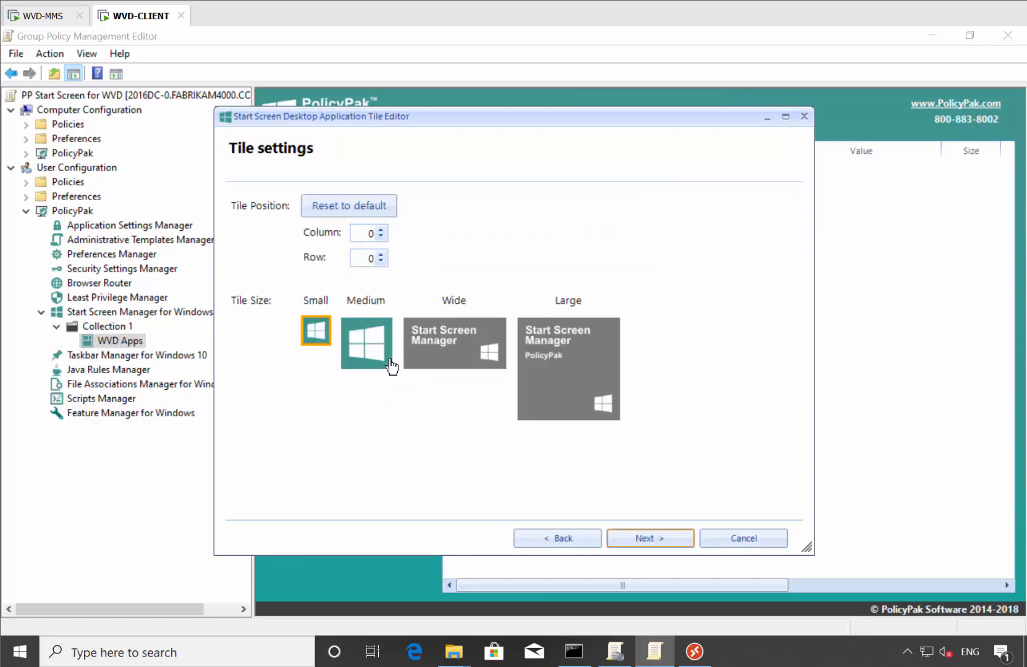
left_click(369, 355)
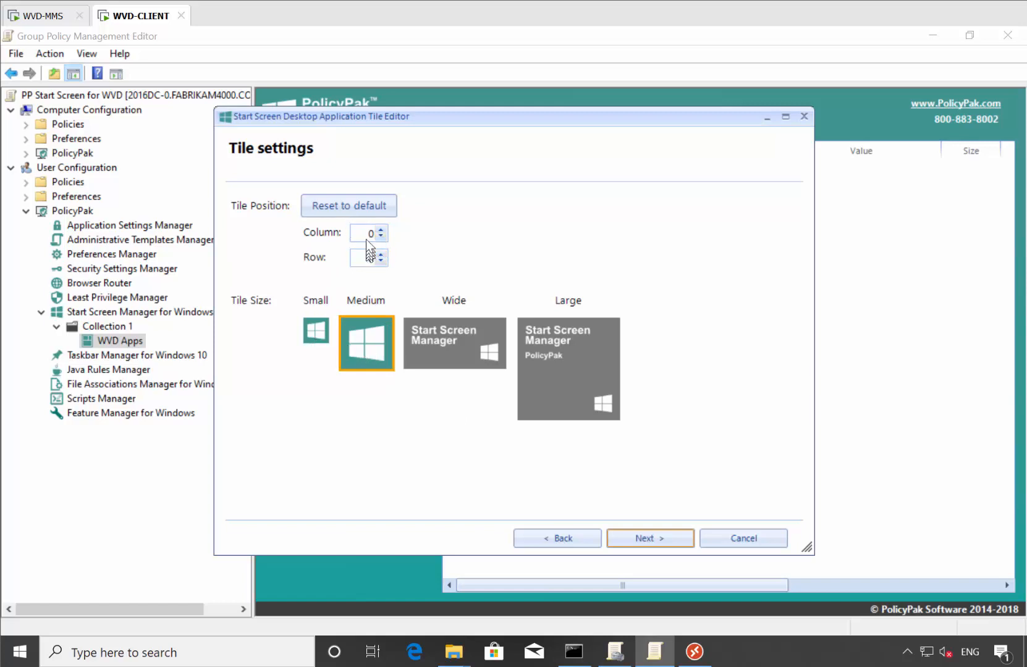
left_click(639, 539)
left_click(639, 538)
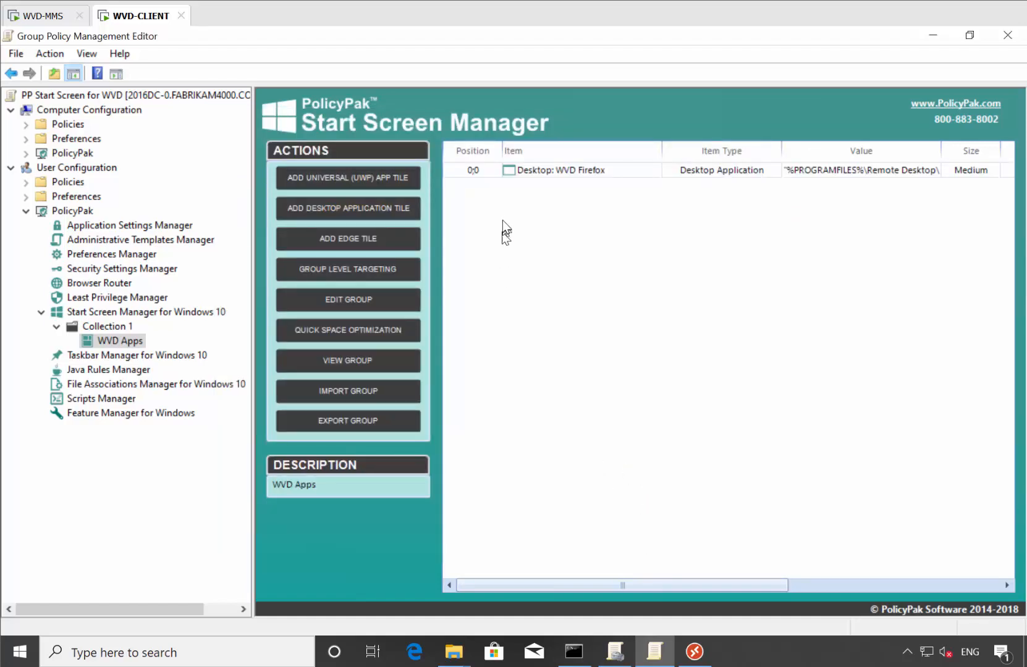
Start a new desktop application tile in the WVD Apps group as a custom application.
right_click(488, 198)
mouse_move(506, 207)
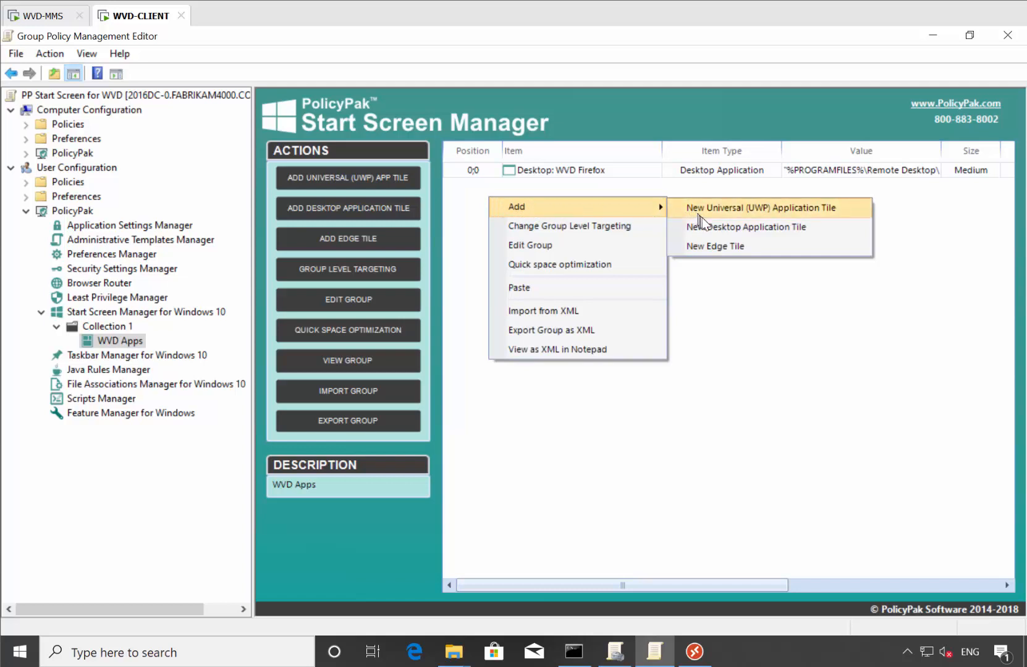
left_click(718, 229)
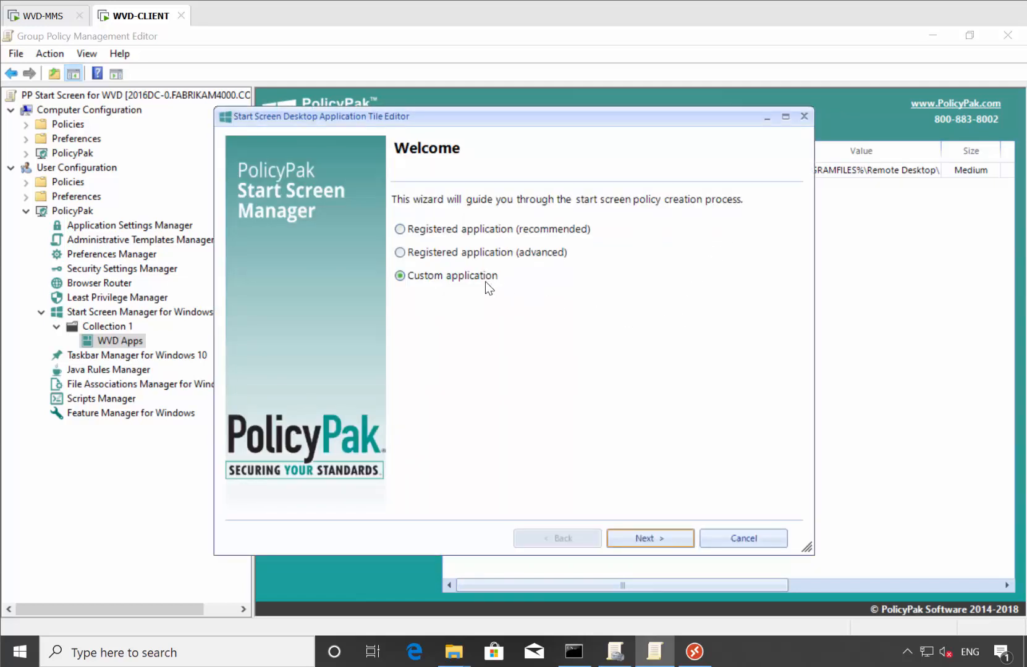
key("Return")
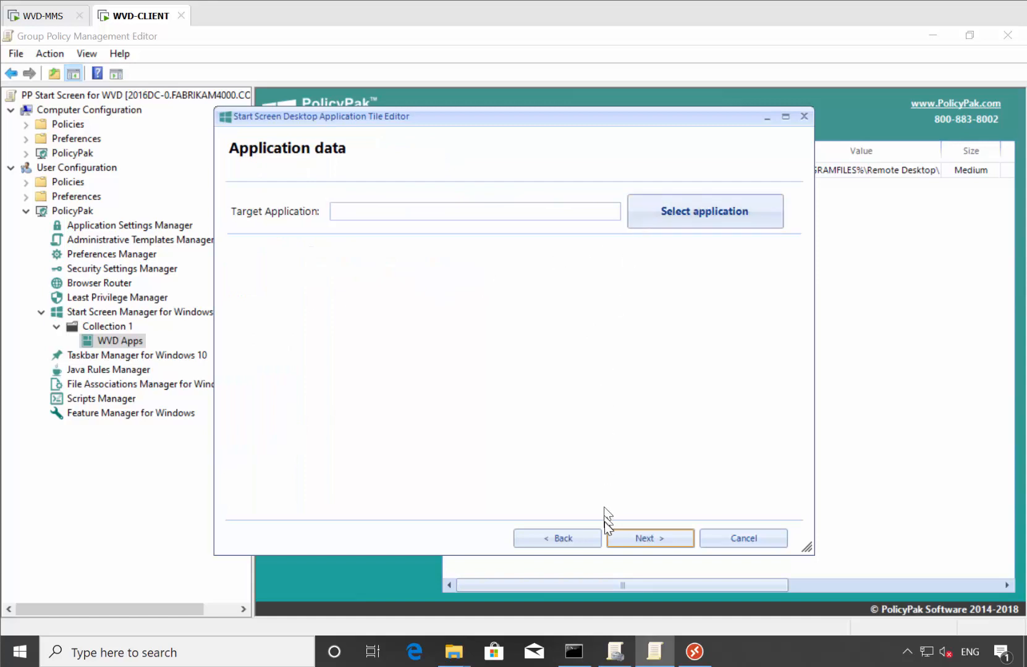
Close the Firefox shortcut's properties and open those of Google Chrome (Fabrikam4000) in the Fabrikam4000 (RD) folder.
mouse_move(454, 652)
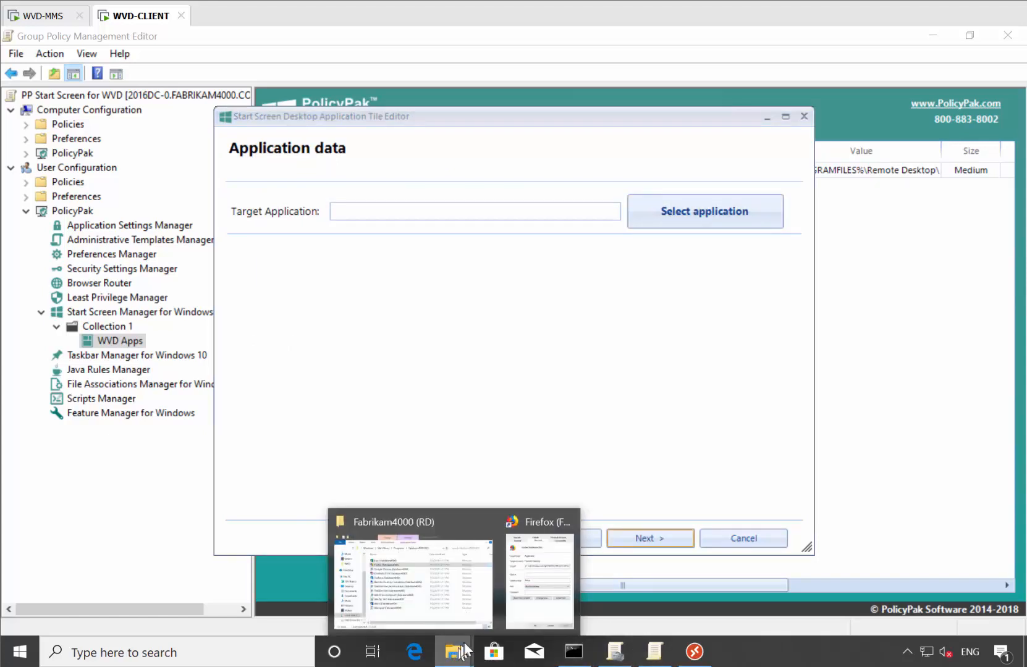
left_click(564, 560)
key("Escape")
key("Escape")
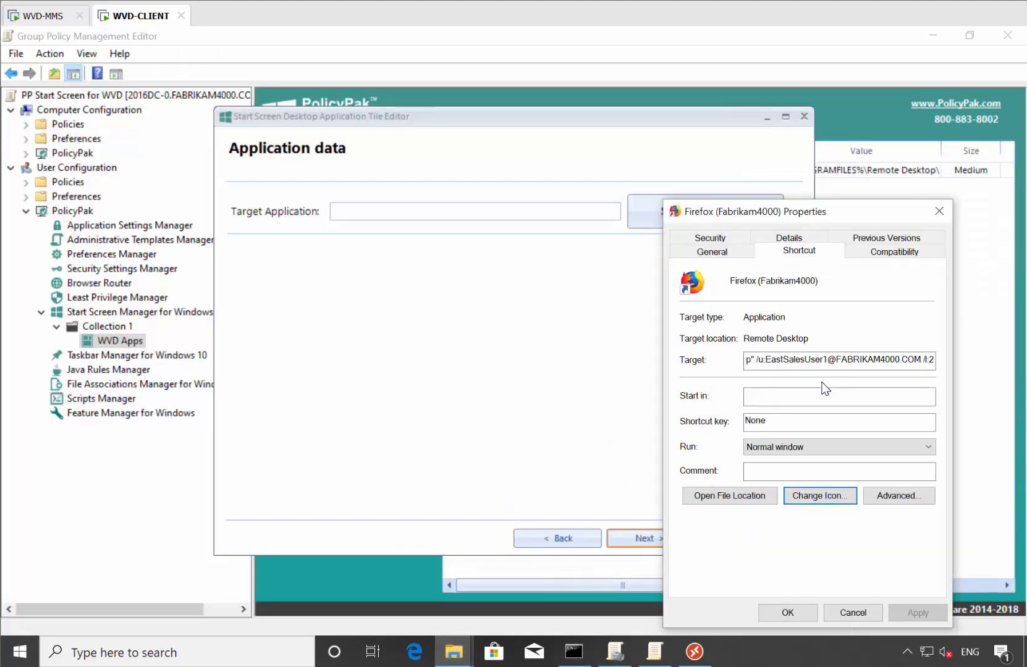
left_click(453, 651)
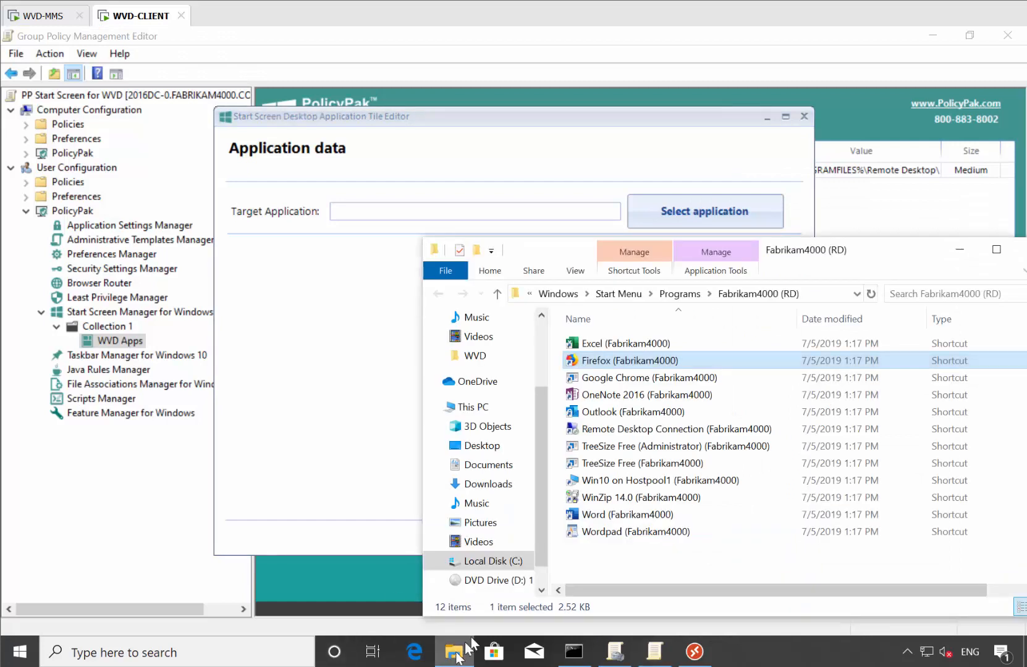
left_click(683, 378)
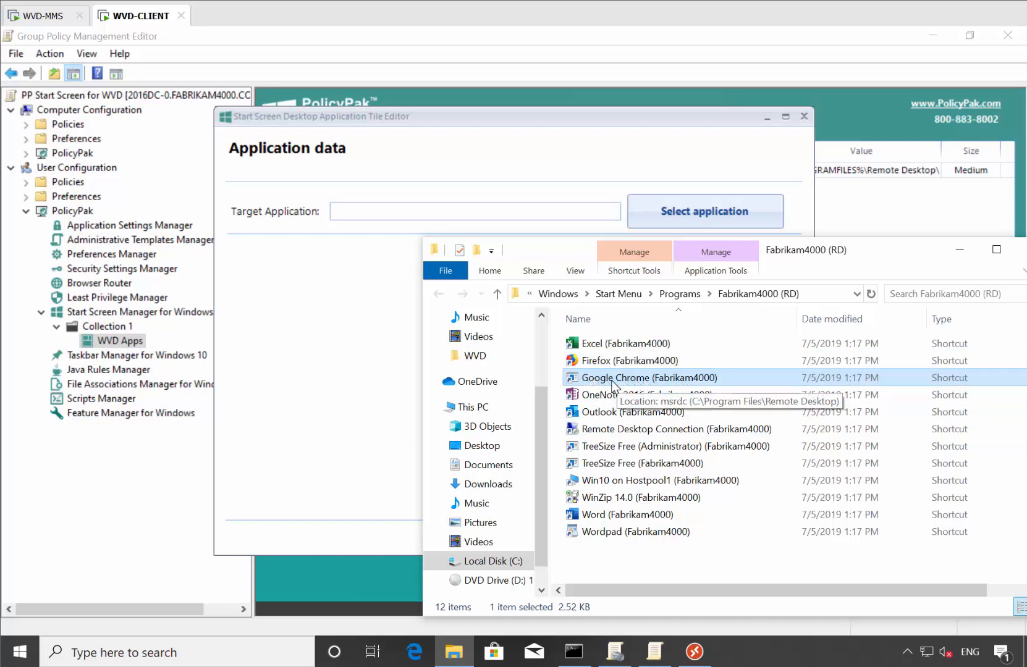
right_click(625, 381)
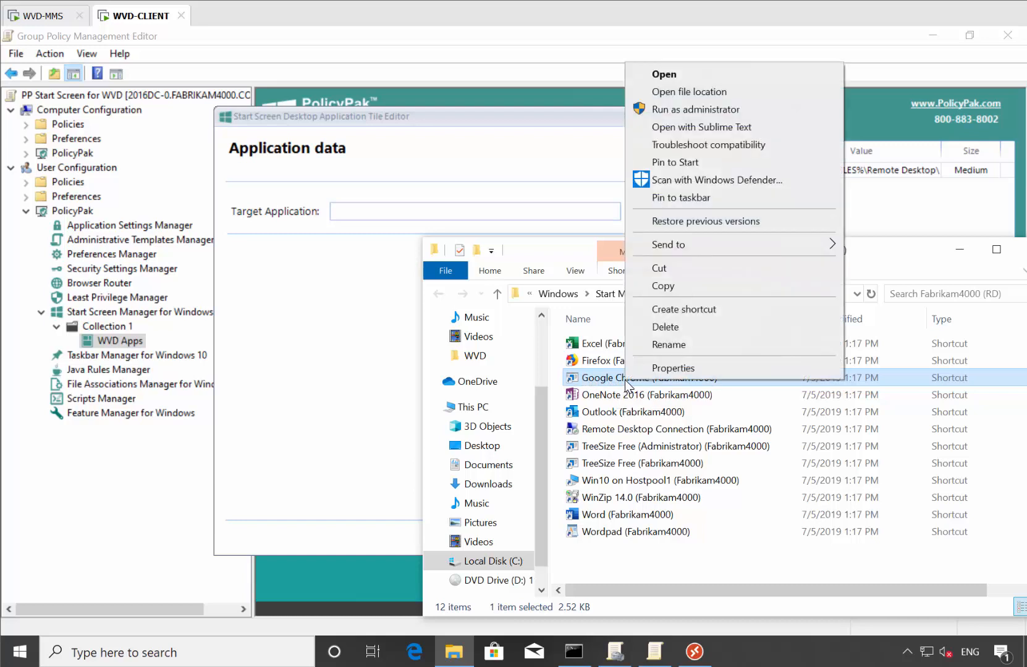
left_click(684, 368)
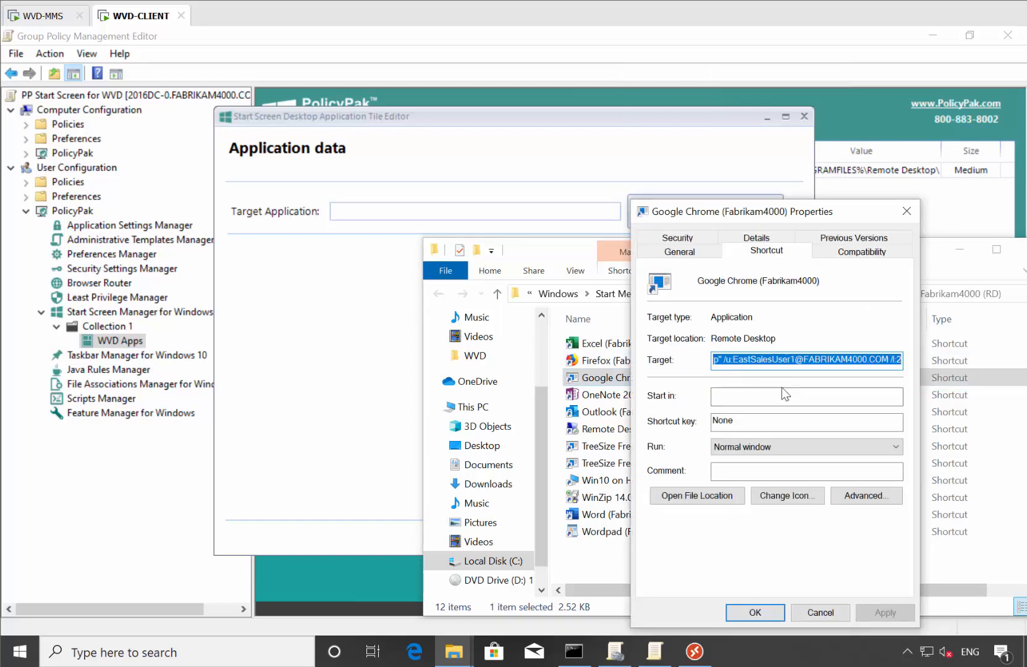
Copy the Google Chrome shortcut's target command line into the new tile's target application.
key("ctrl+c")
left_click(428, 213)
key("ctrl+v")
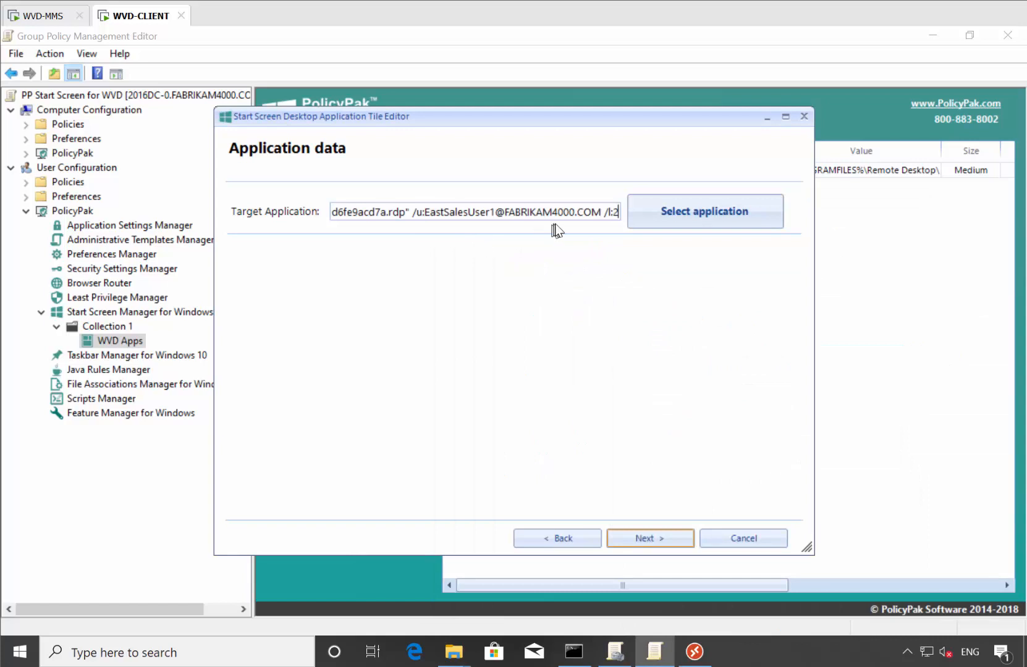
Replace the hard-coded user account after /u: in the target application with %username%@%userDNSdomain%.
left_click_drag(603, 213, 428, 207)
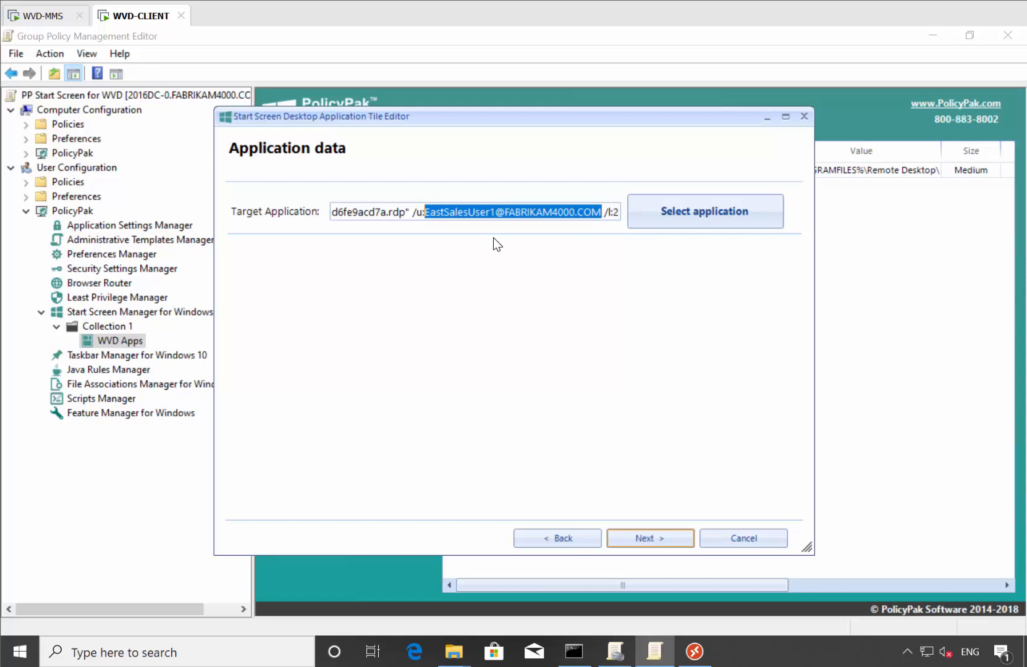
type("%username%")
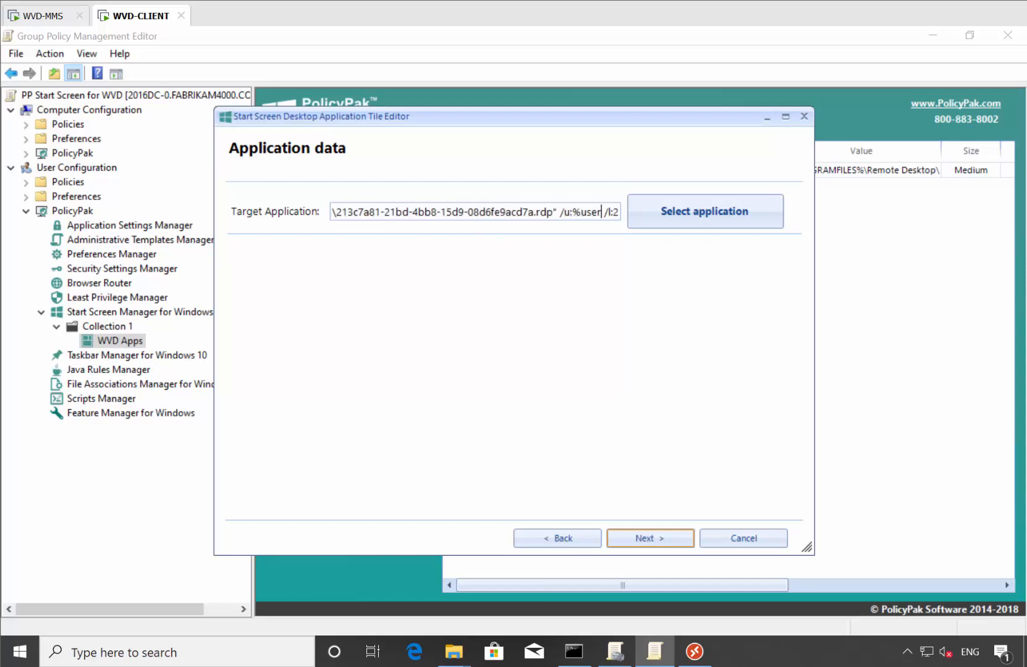
type("@")
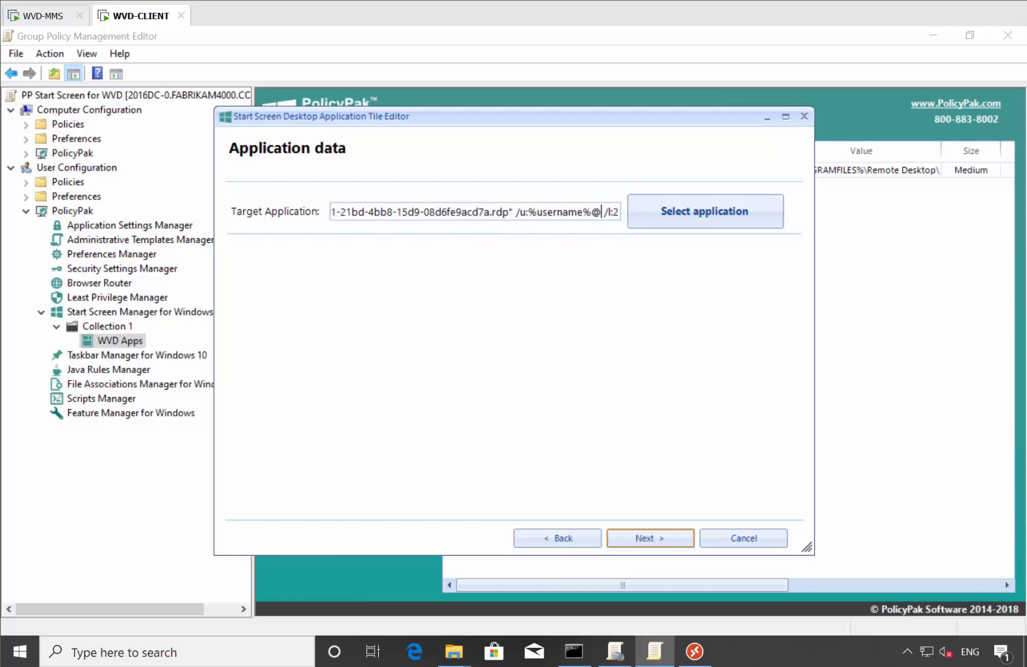
type("%")
type("userDNSdomain")
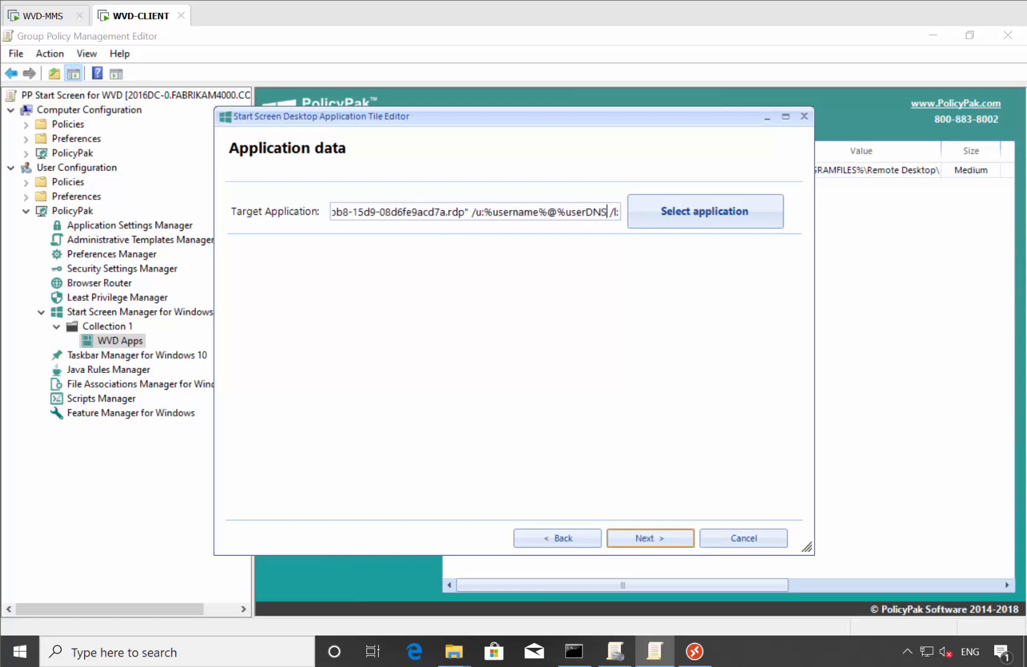
type("%")
Replace the profile path from C:\Users through AppData\Local before \rdclientwpf with %localappdata% and accept the target application.
key("ctrl+Left")
key("ctrl+Left")
key("ctrl+Left")
key("ctrl+Left")
key("ctrl+Left")
key("ctrl+Left")
key("ctrl+Left")
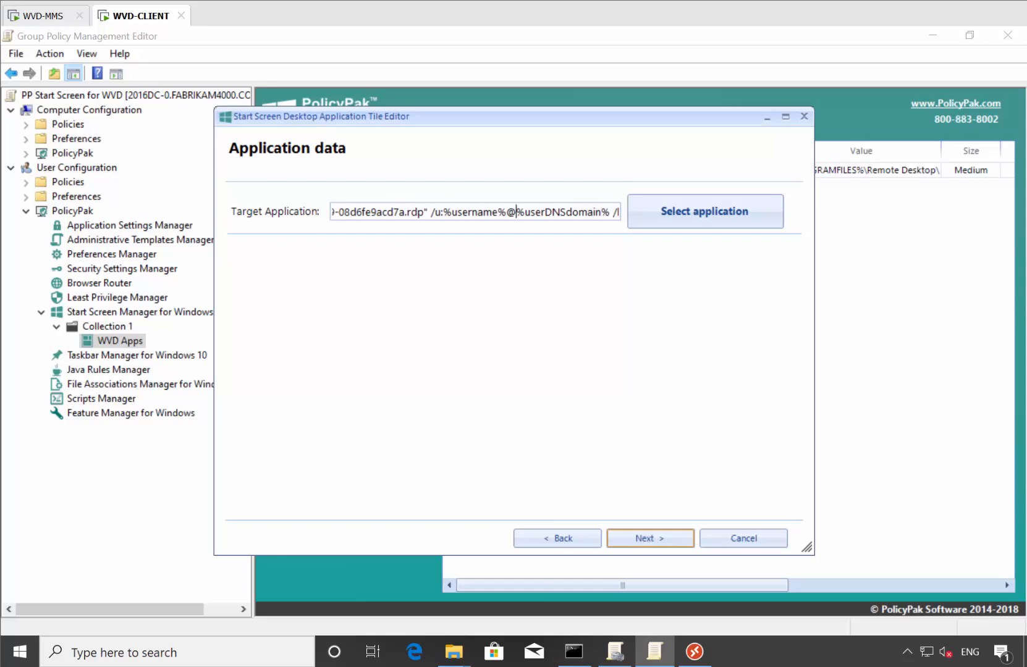
key("ctrl+Left")
key("ctrl+Left")
key("ctrl+Left")
key("ctrl+Left")
key("ctrl+Left")
key("ctrl+Left")
key("ctrl+Left")
key("ctrl+Left")
key("ctrl+Left")
key("ctrl+Left")
key("ctrl+Left")
key("ctrl+Left")
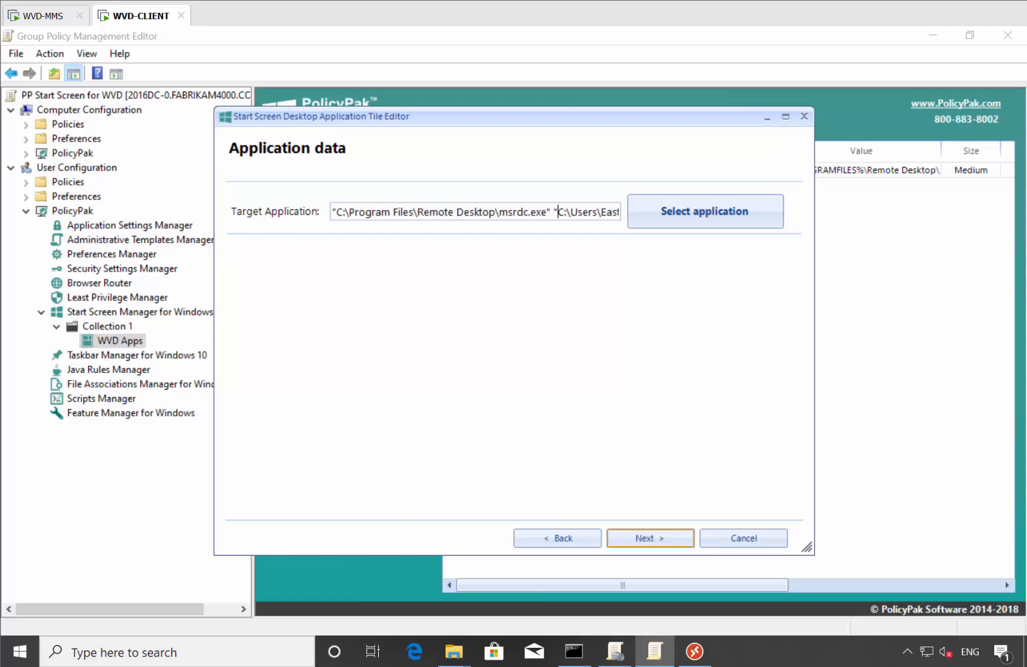
key("ctrl+shift+Right")
key("ctrl+shift+Right")
key("ctrl+shift+Right")
key("ctrl+shift+Right")
key("ctrl+shift+Right")
key("ctrl+shift+Right")
key("ctrl+shift+Right")
key("ctrl+shift+Right")
key("ctrl+shift+Right")
key("ctrl+shift+Right")
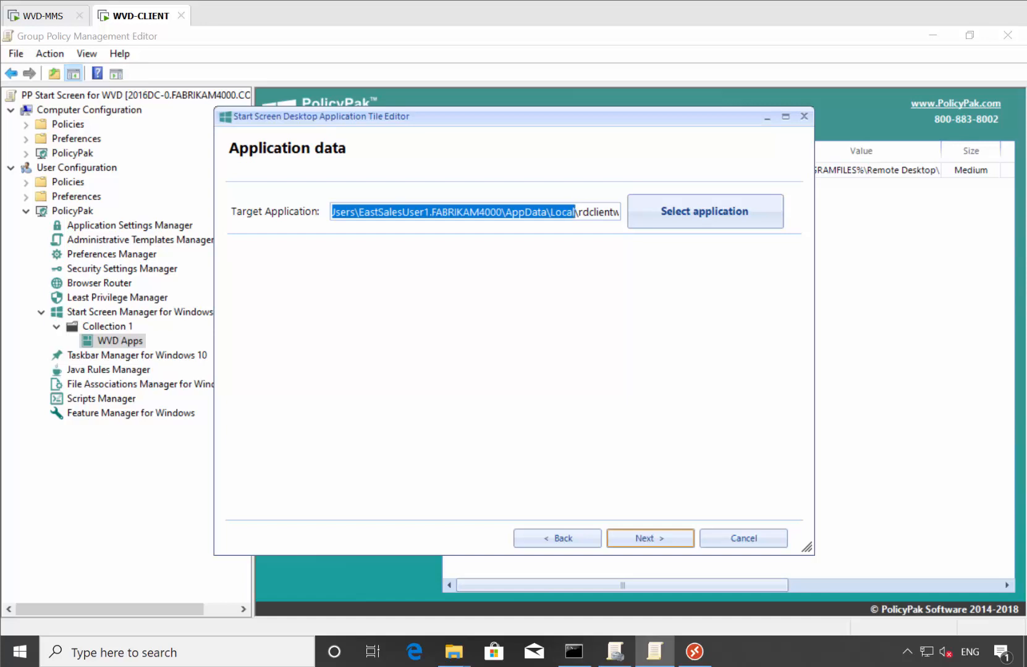
type("%")
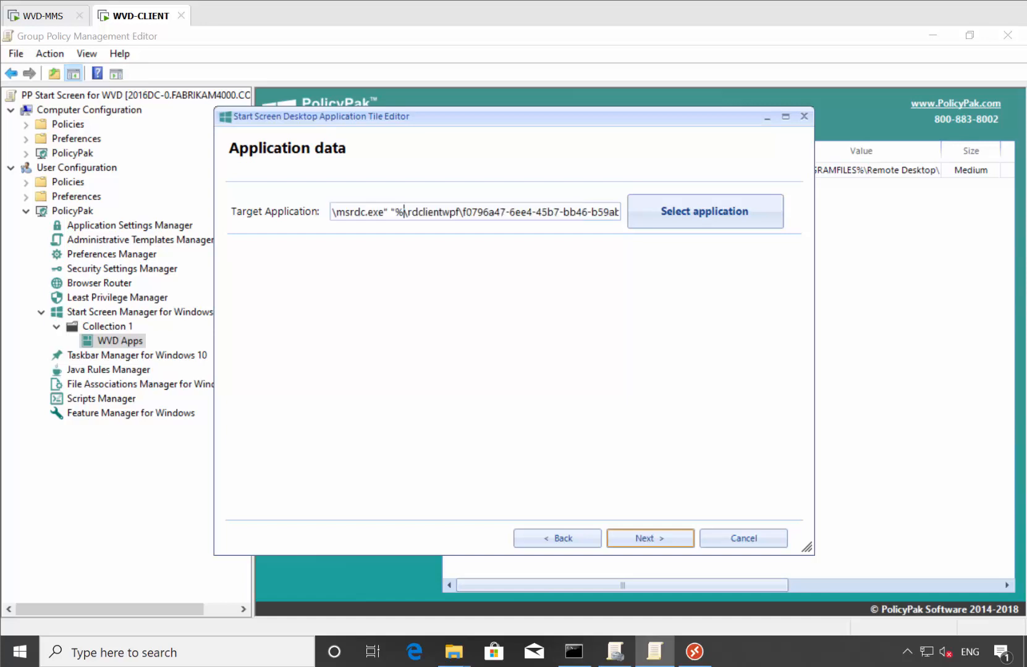
type("localappda")
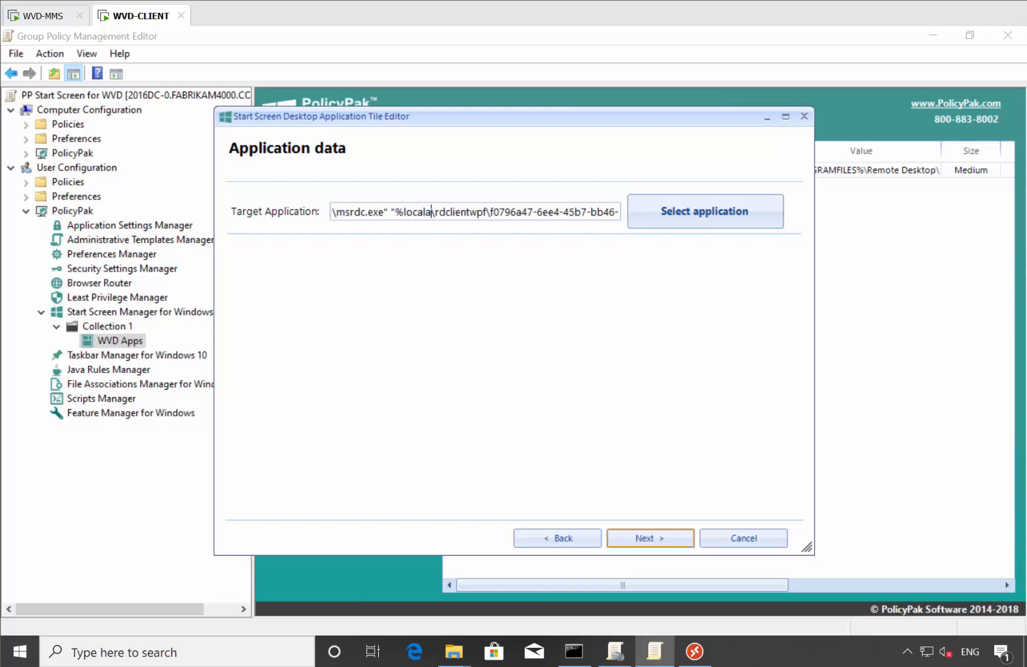
type("ta%")
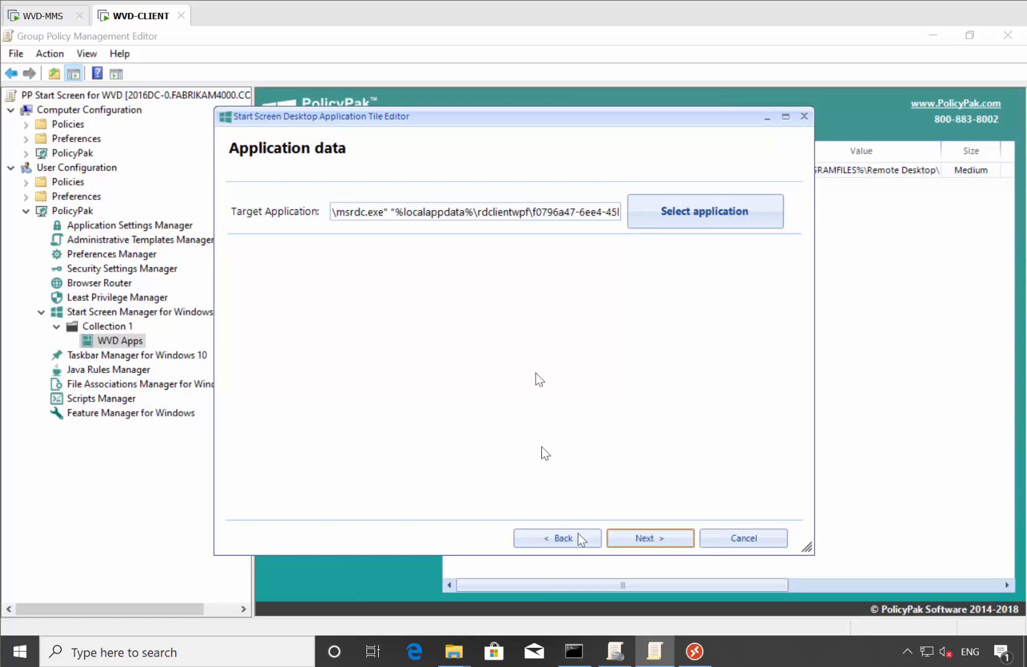
left_click(665, 539)
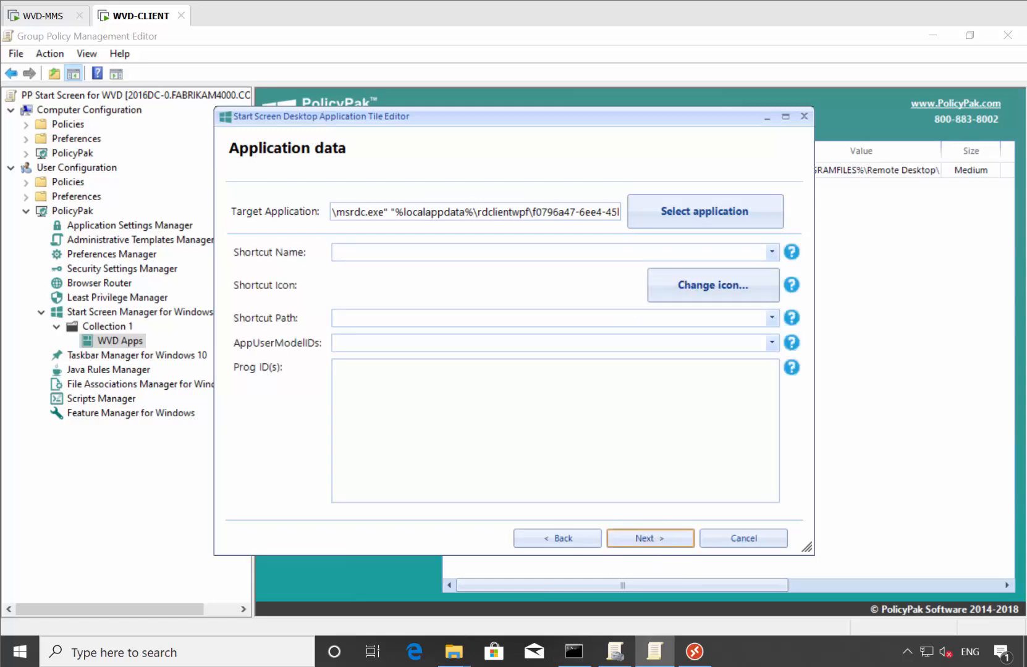
Name the tile's shortcut WVD Chrome and assign it the yellow star icon, number 43, from Shell32.dll.
type("WVD Chrome")
left_click(734, 289)
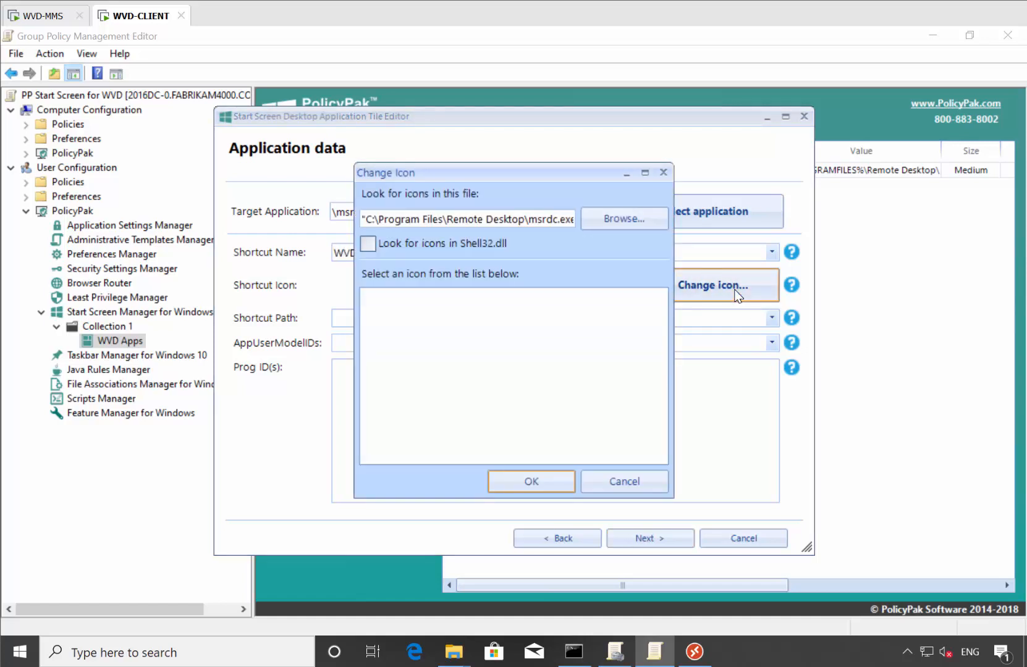
left_click(456, 660)
left_click(375, 248)
scroll(504, 401, "down", 3)
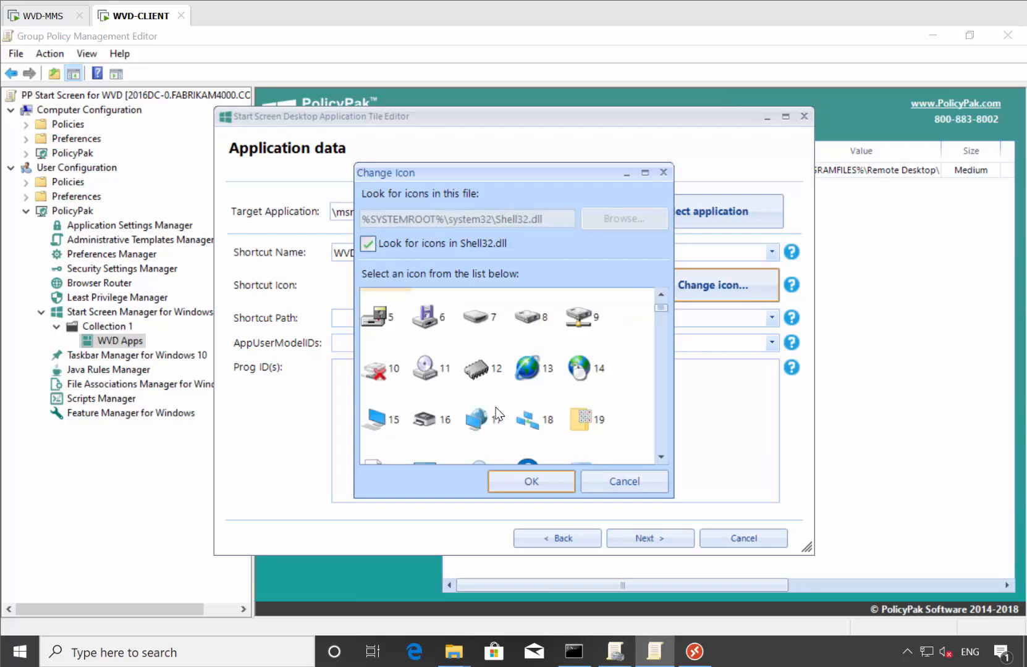
scroll(505, 399, "down", 5)
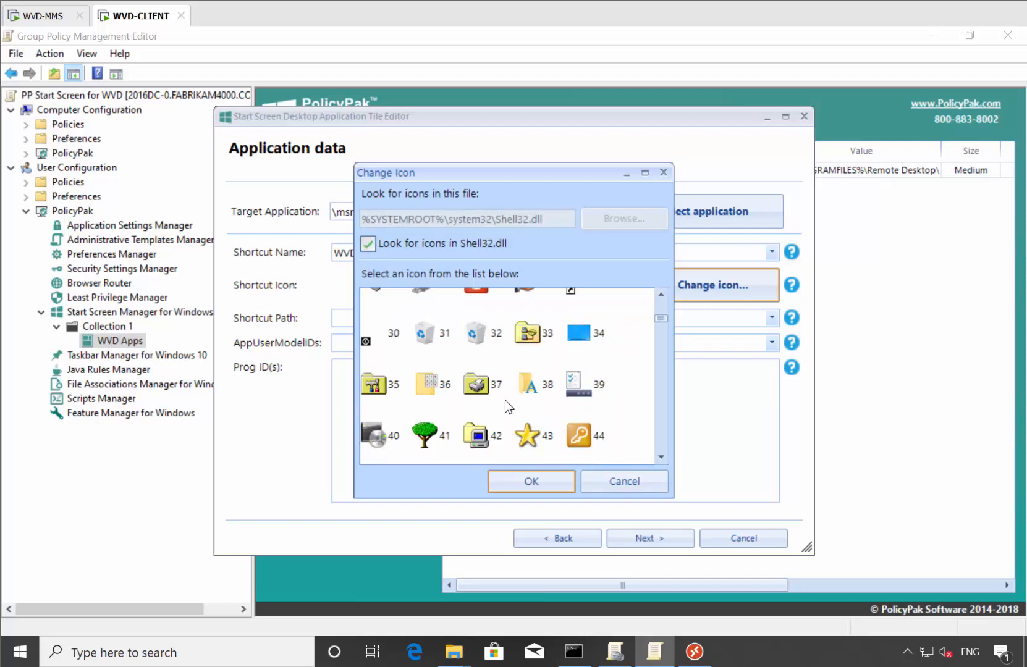
left_click(523, 441)
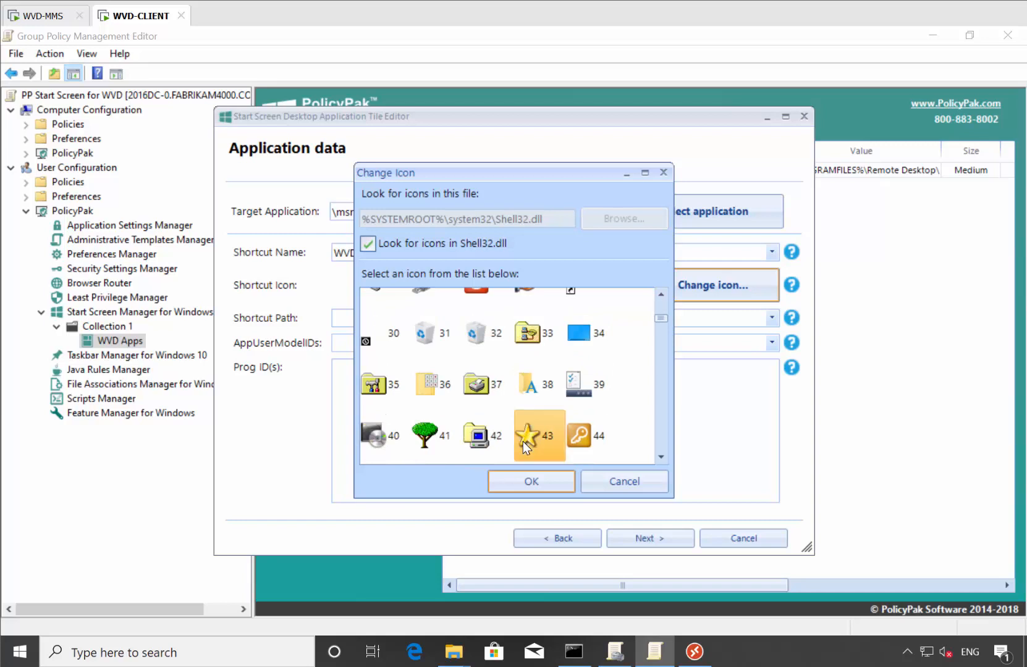
left_click(530, 476)
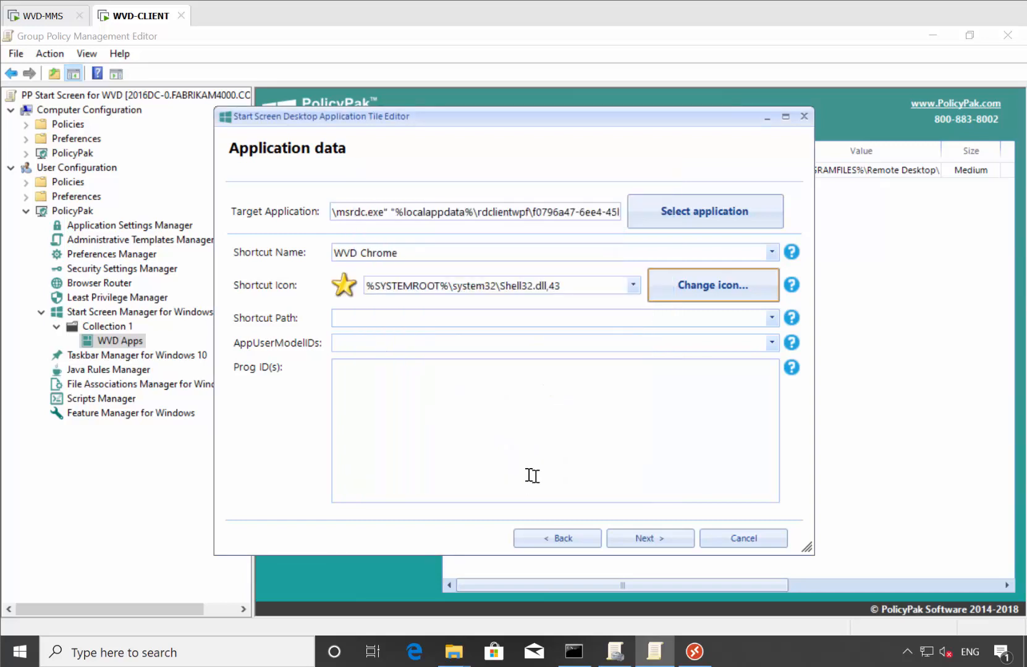
Set the tile size to Medium and complete the WVD Chrome tile.
left_click(656, 537)
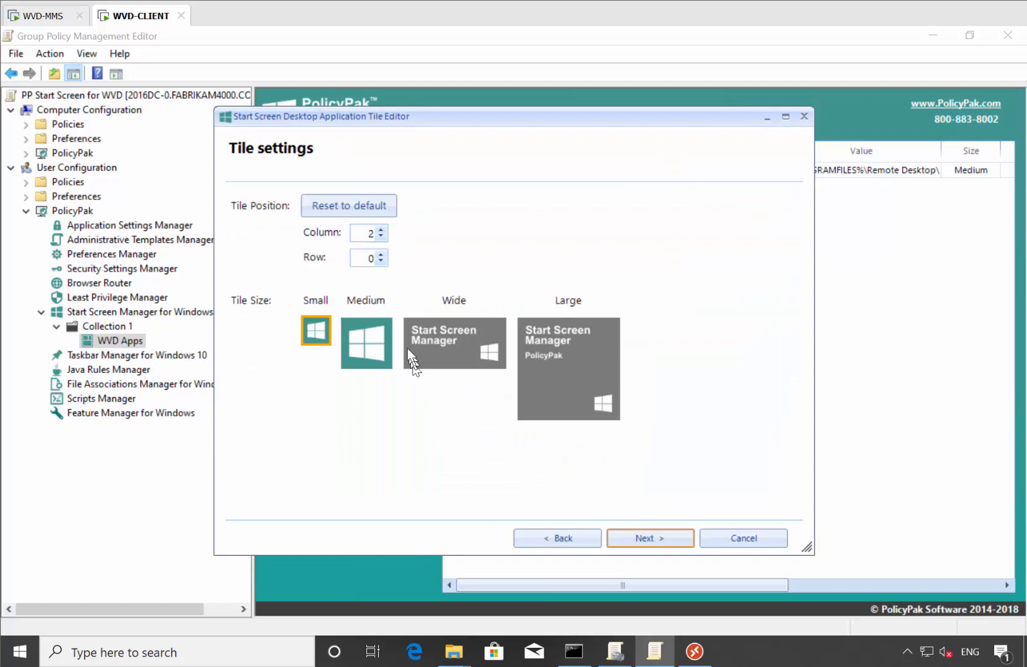
left_click(383, 334)
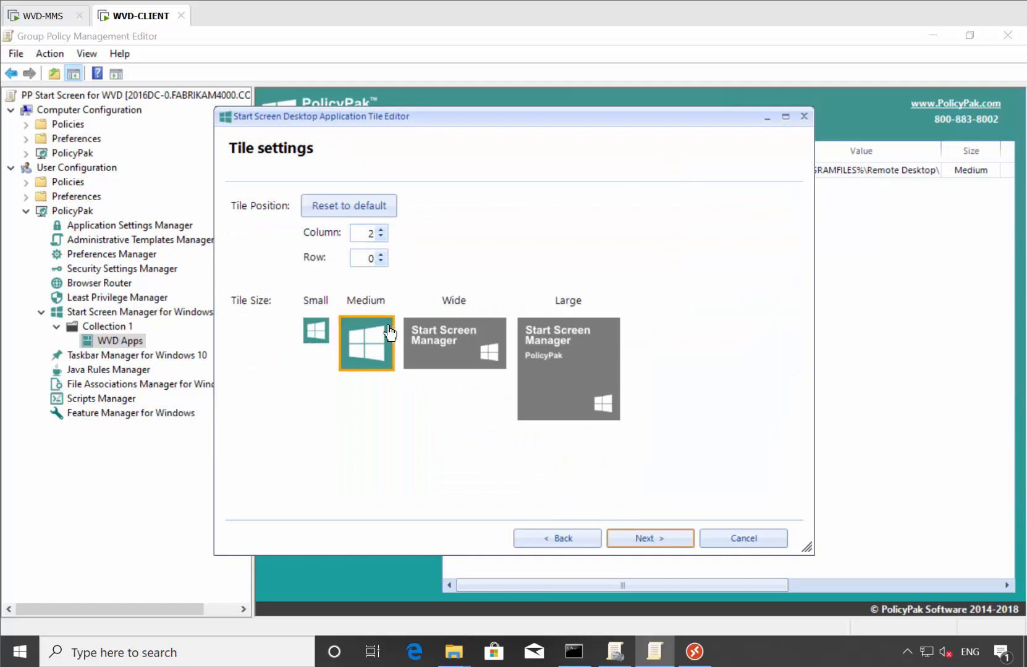
left_click(667, 543)
left_click(664, 533)
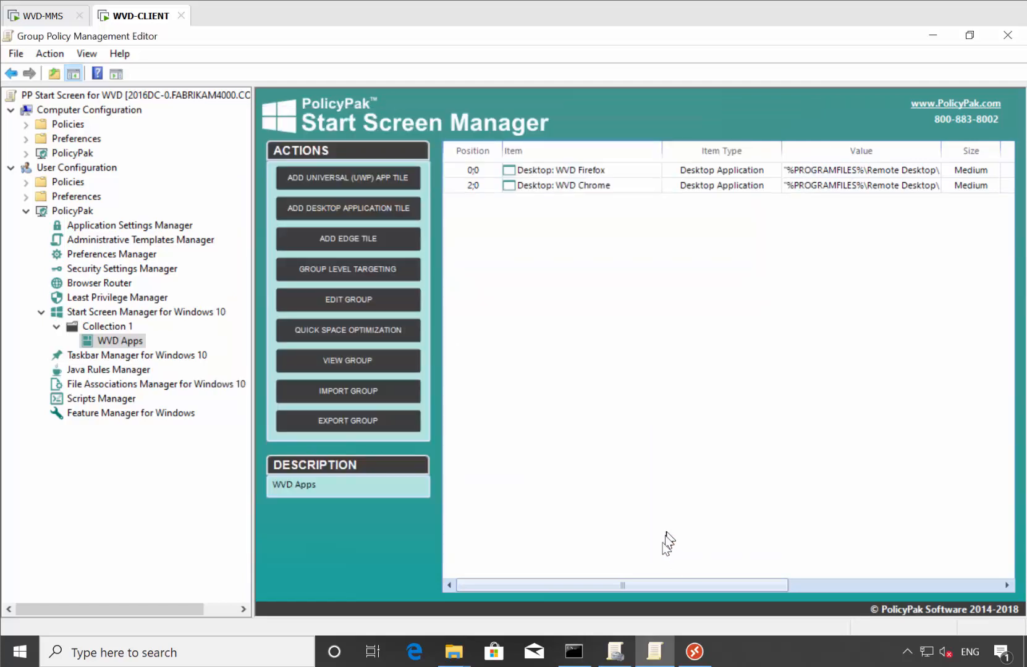
Open the properties of the Win10 on Hostpool1 (Fabrikam4000) shortcut in the Fabrikam4000 (RD) folder.
mouse_move(462, 656)
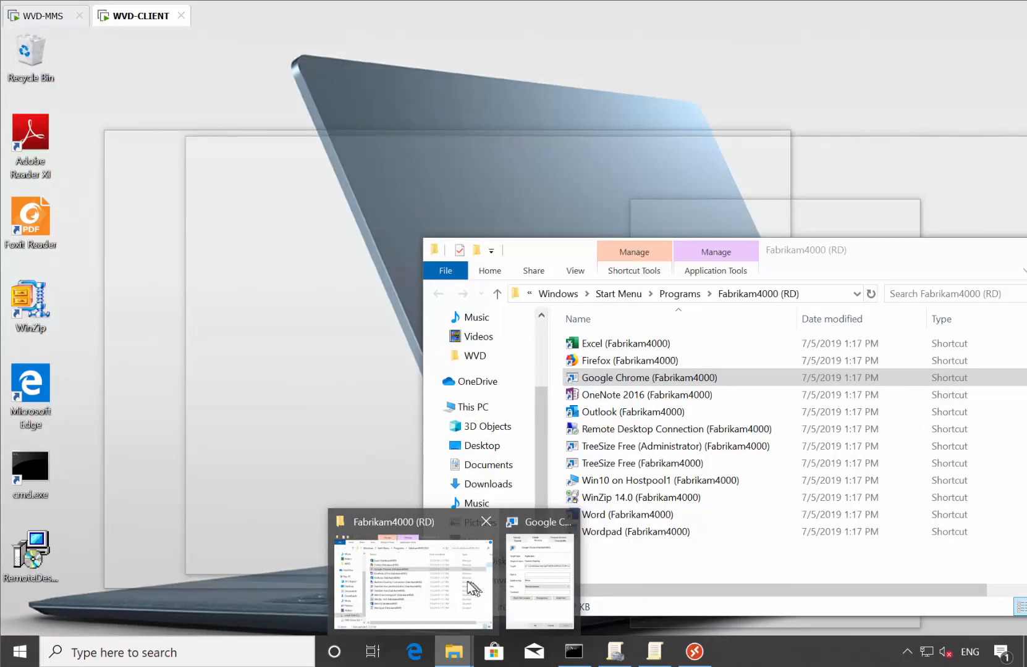
left_click(412, 581)
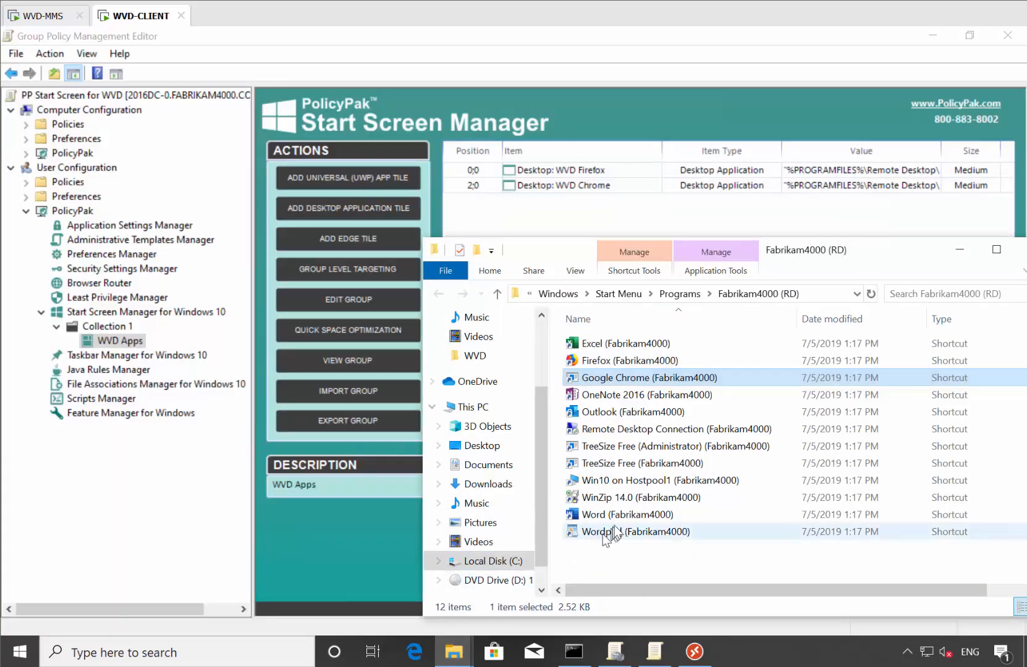
right_click(641, 482)
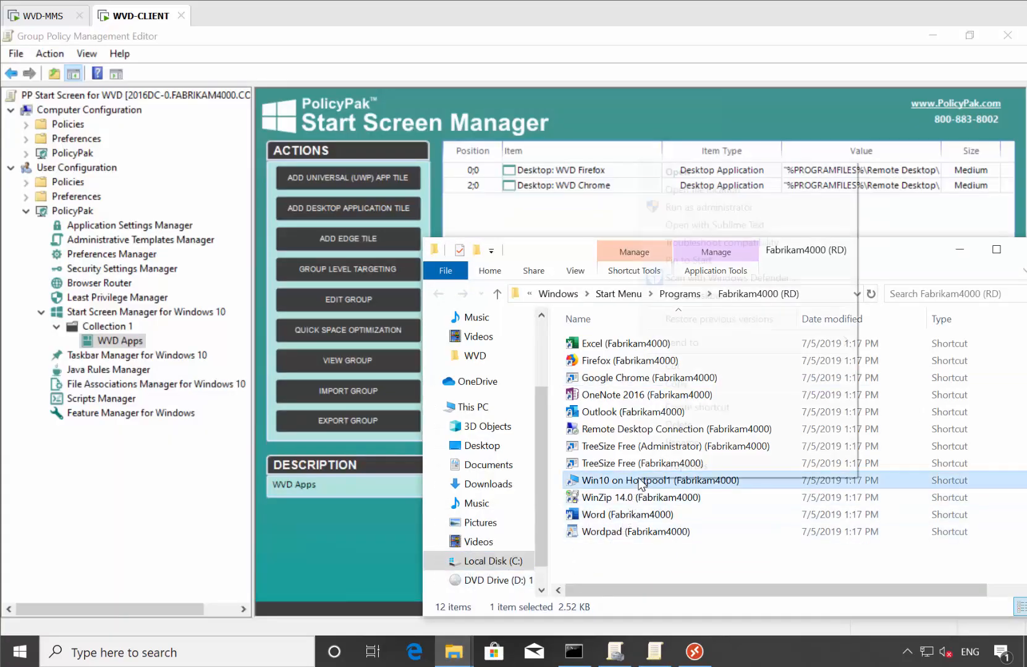
left_click(747, 468)
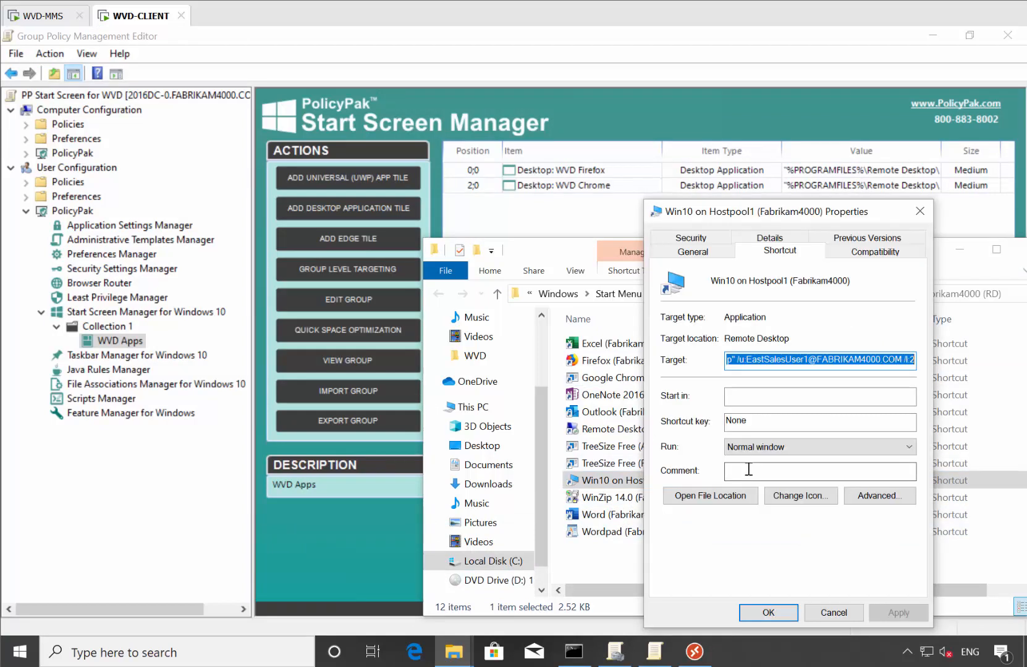
Return to Group Policy Management Editor and start another desktop application tile in the WVD Apps group as a custom application.
left_click(525, 219)
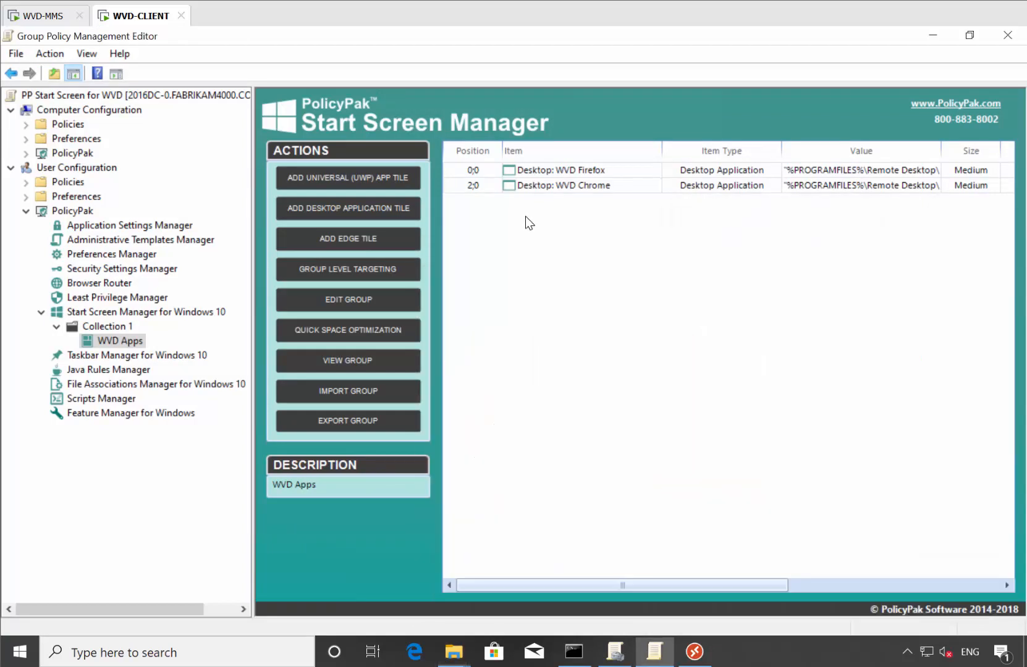
right_click(525, 216)
mouse_move(680, 226)
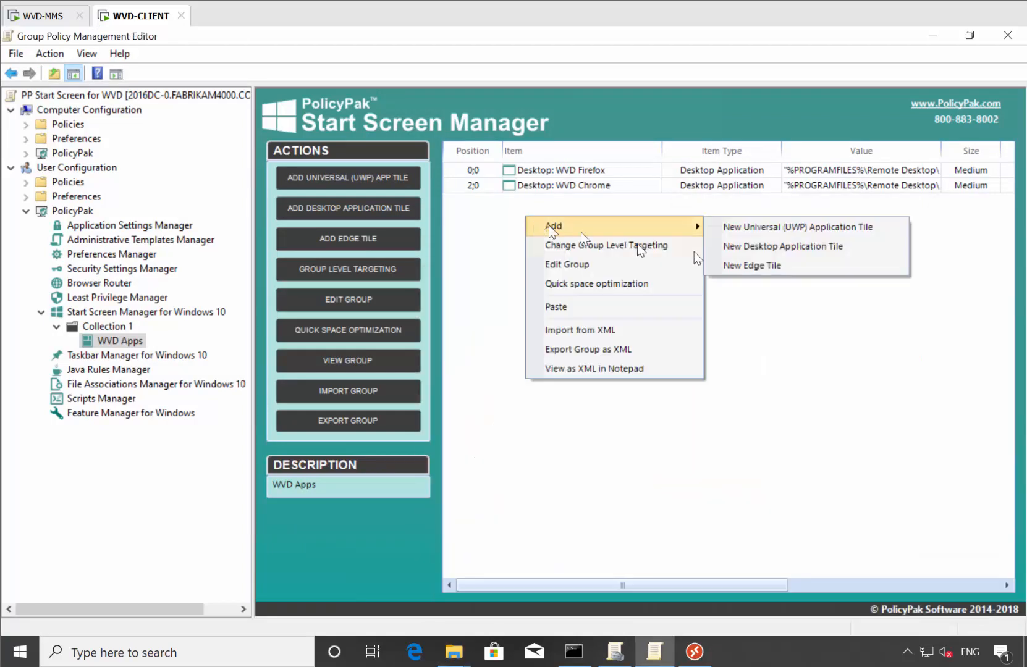
left_click(810, 250)
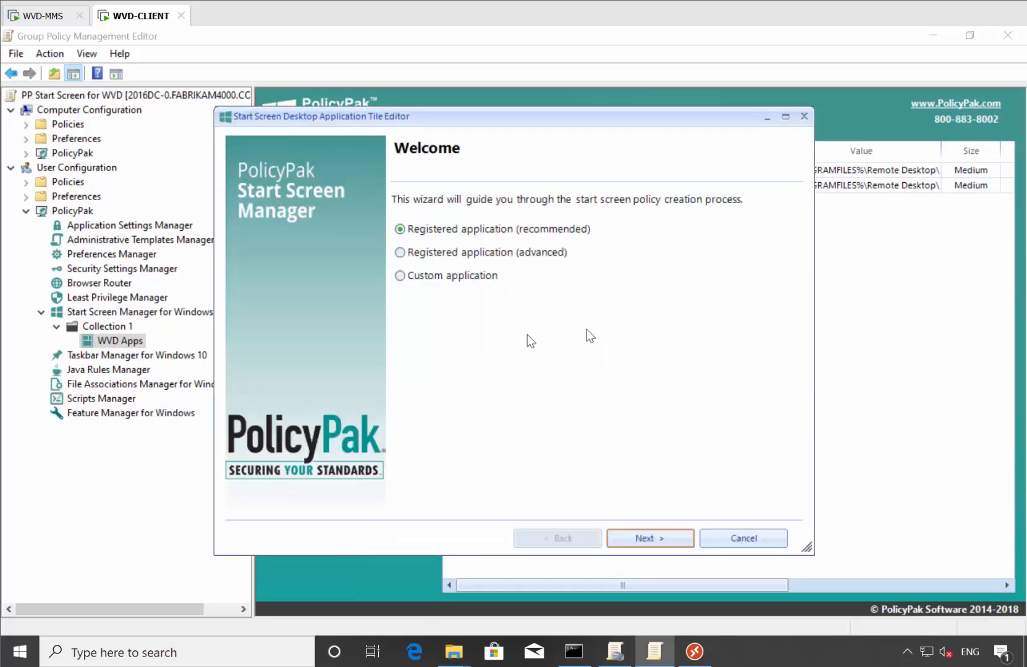
left_click(424, 276)
key("Return")
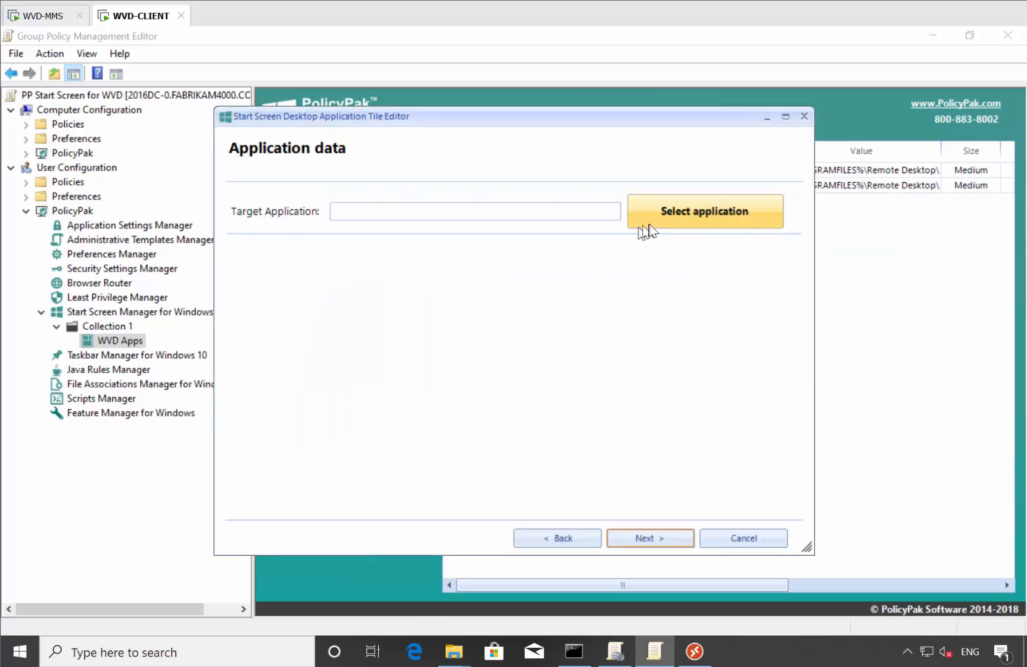
Paste the copied target of the Win10 on Hostpool1 shortcut as the tile's target application.
left_click(600, 211)
key("ctrl+v")
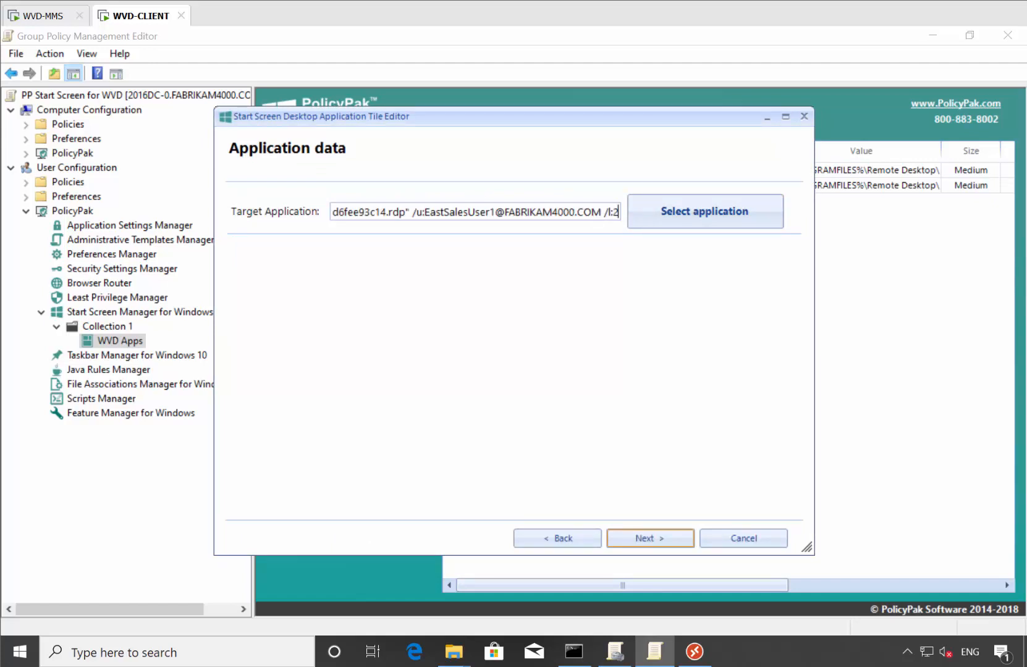
left_click(632, 530)
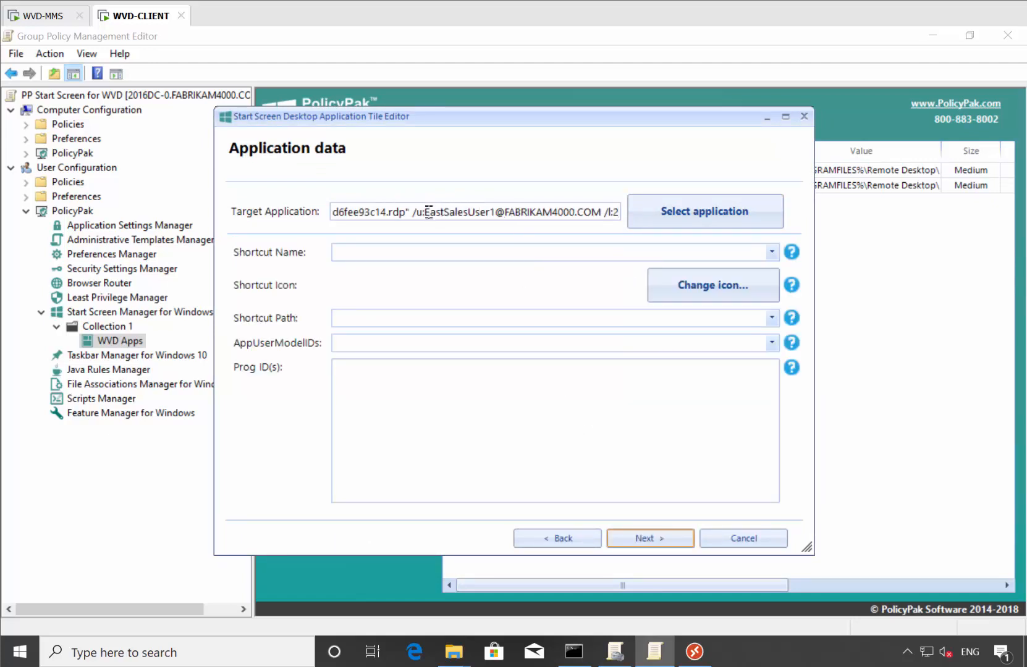
Replace the user account after /u: in the target application with %username%@%userDNSdomain%.
left_click_drag(431, 211, 573, 218)
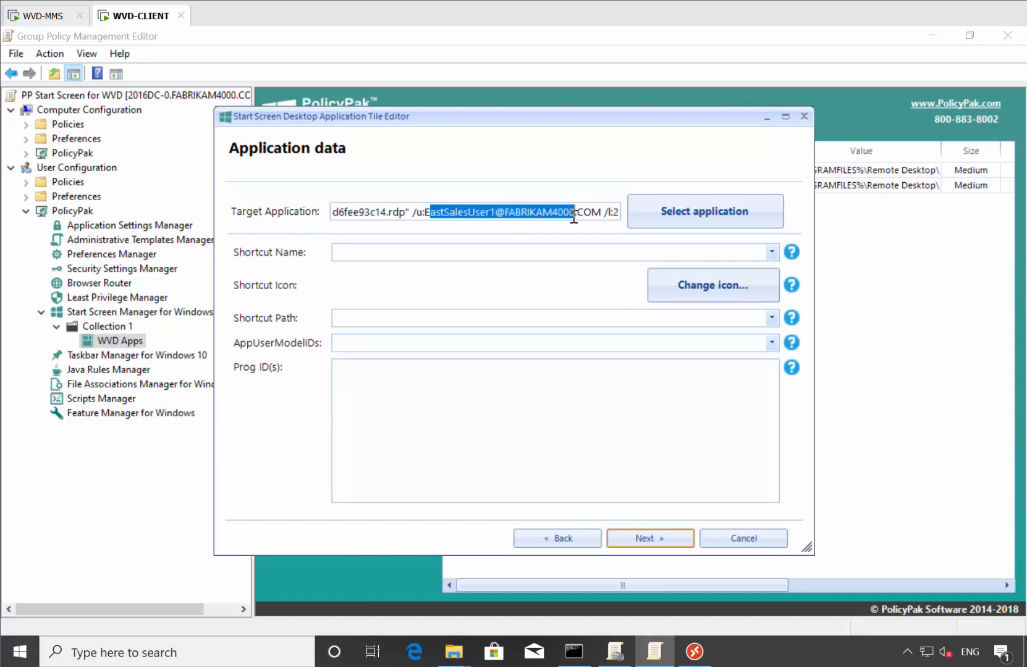
key("BackSpace")
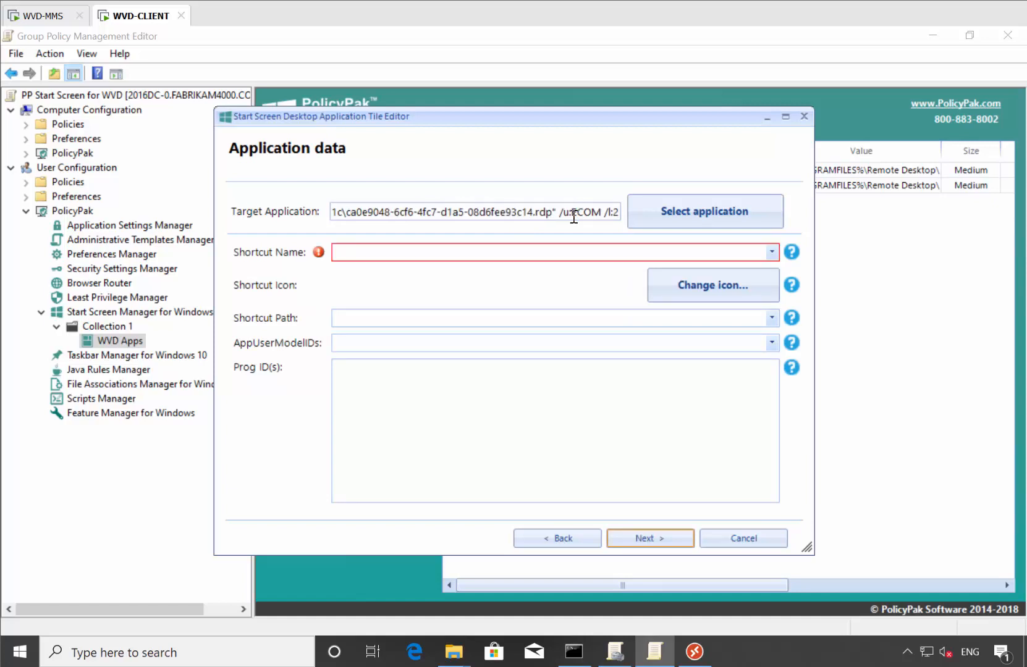
key("BackSpace")
key("shift+Right")
key("shift+Right")
key("shift+Right")
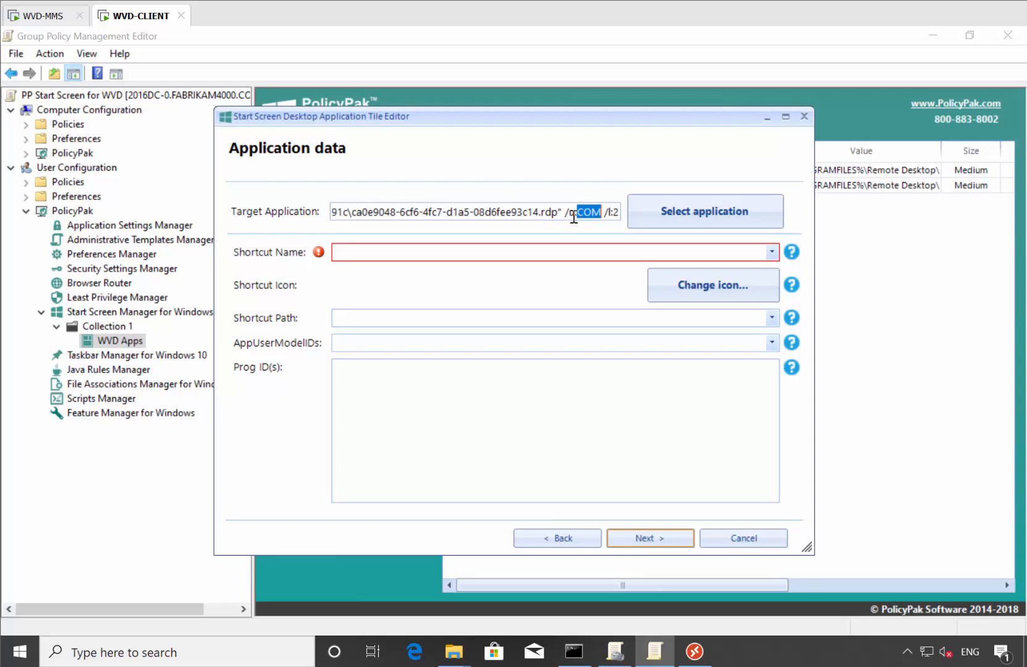
type("%us")
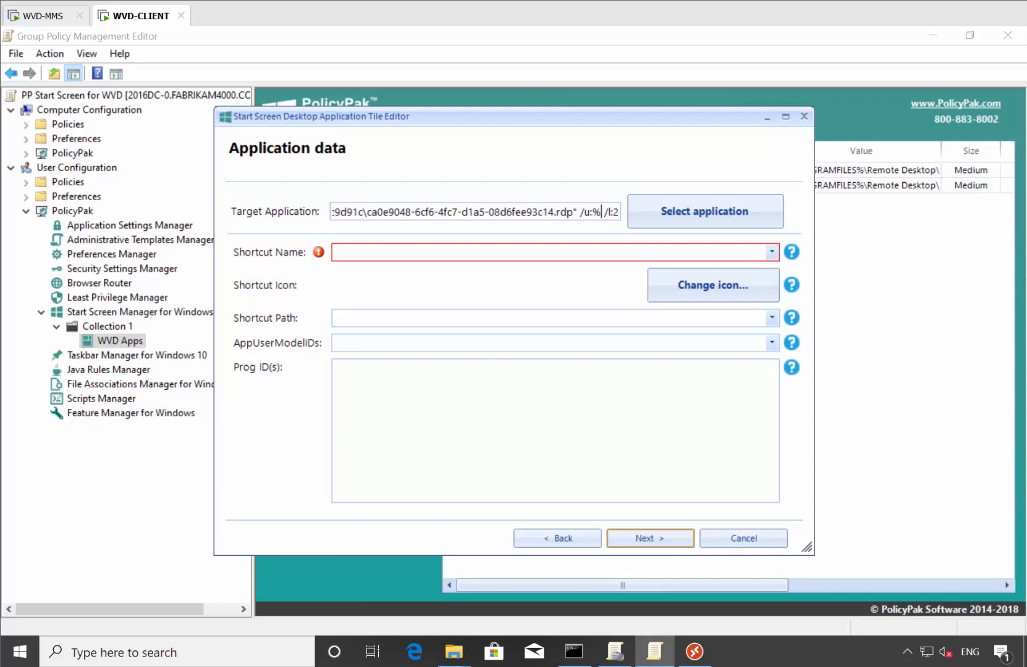
type("ername")
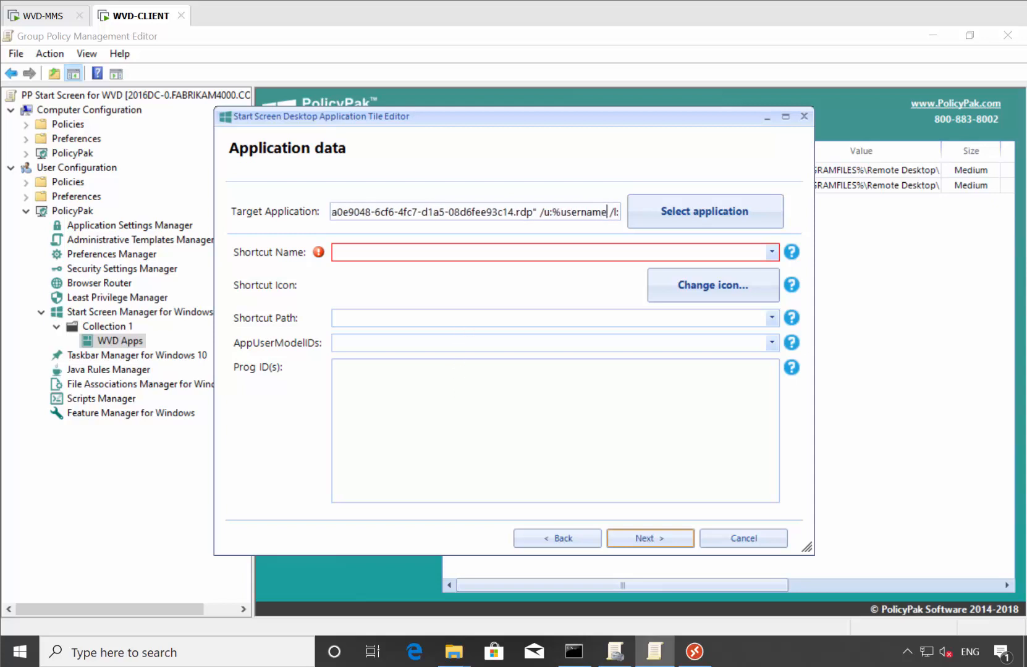
type("%@")
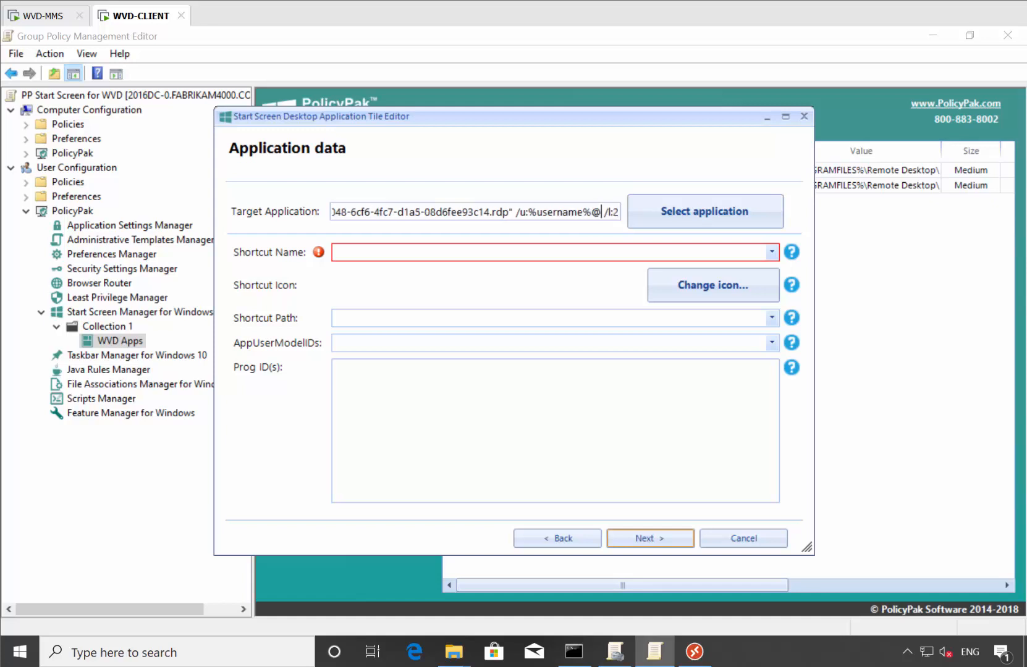
type("%userDNS")
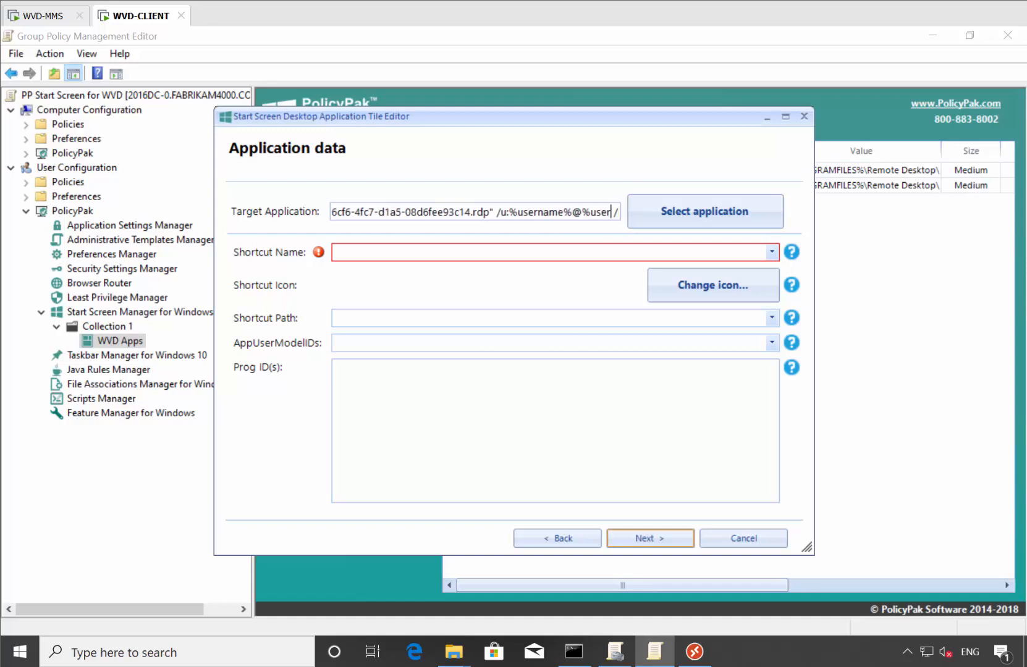
type("domain%")
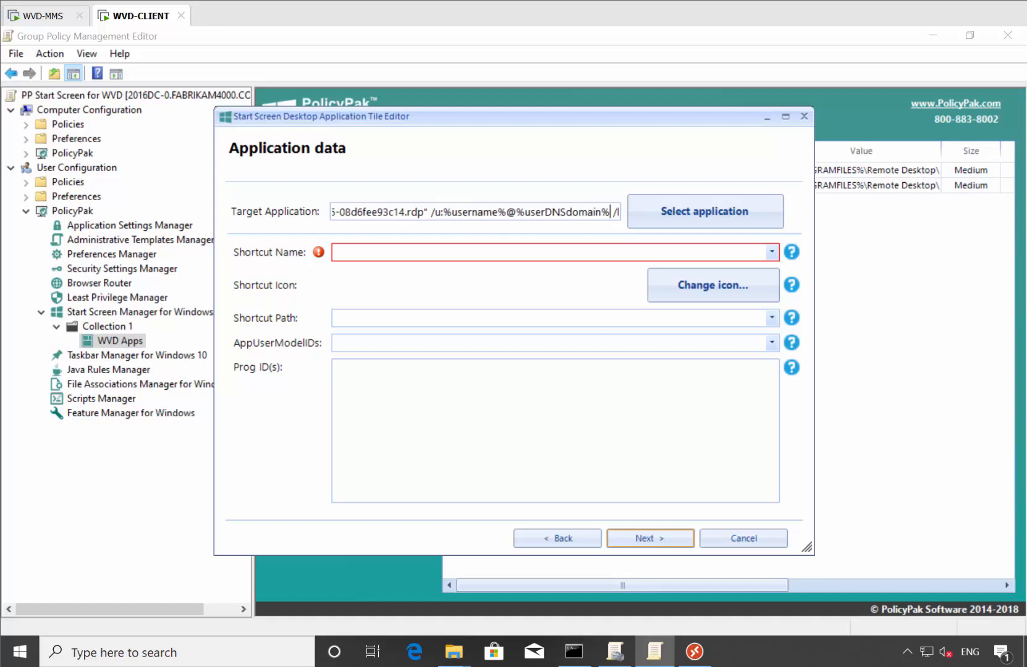
Replace the profile path from C:\Users through AppData\Loca in the target application with %localappdata%.
key("ctrl+Left")
key("ctrl+Left")
key("ctrl+Left")
key("ctrl+Left")
key("ctrl+Left")
key("ctrl+Left")
key("ctrl+Left")
key("ctrl+Left")
key("ctrl+Left")
key("ctrl+Left")
key("ctrl+Left")
key("ctrl+Left")
key("ctrl+Left")
key("ctrl+Left")
key("ctrl+Left")
key("ctrl+Left")
key("ctrl+Left")
key("ctrl+Left")
key("ctrl+Left")
key("ctrl+Left")
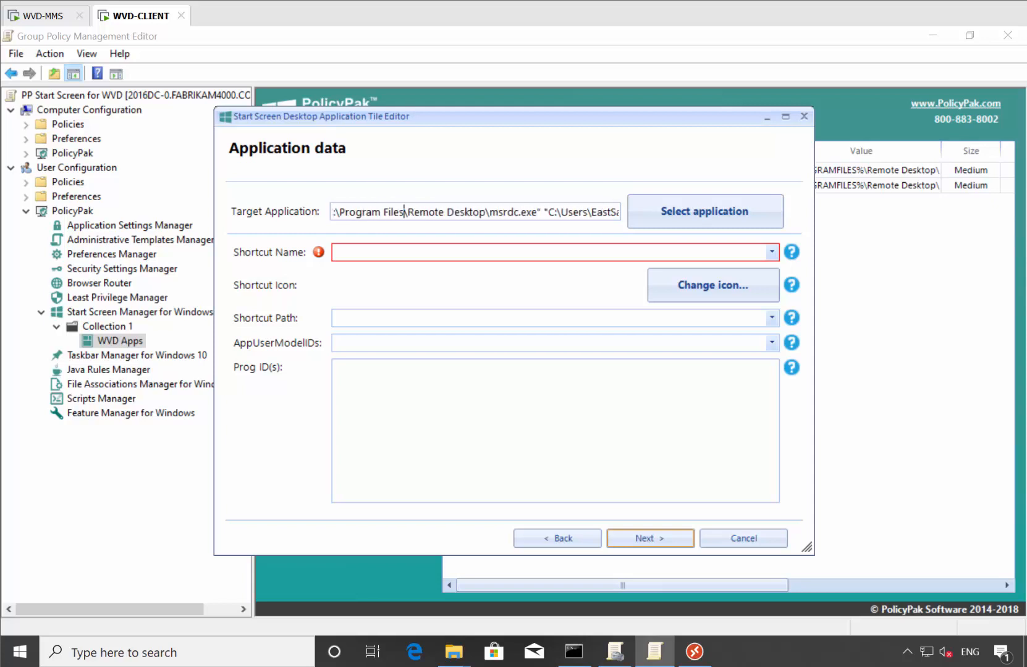
key("ctrl+Right")
key("ctrl+Right")
key("ctrl+Right")
key("ctrl+Right")
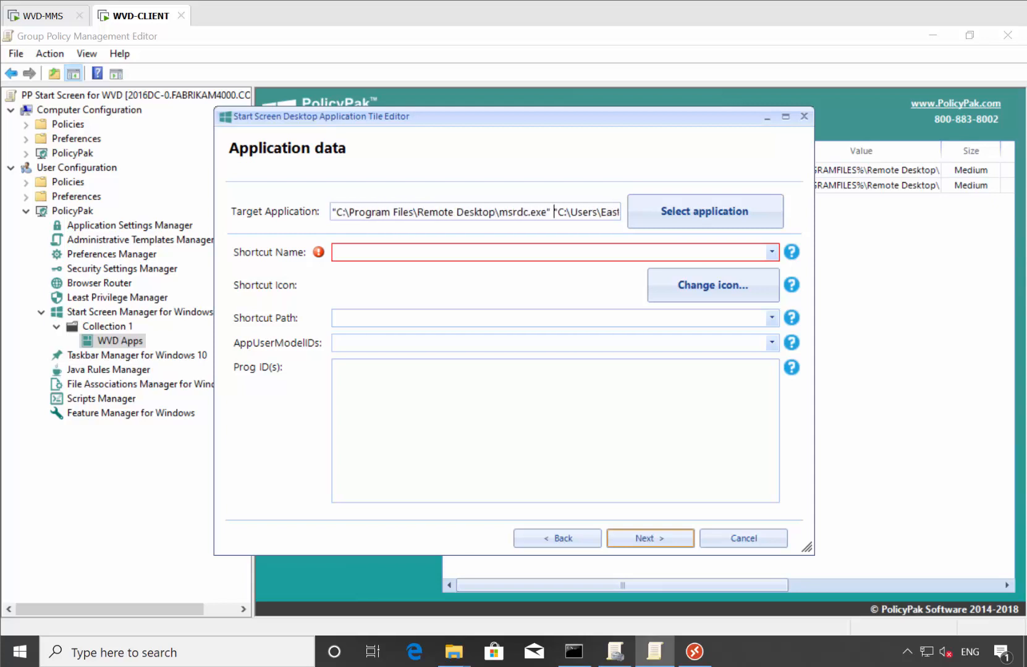
key("ctrl+shift+Right")
key("ctrl+shift+Right")
key("ctrl+shift+Right")
key("ctrl+shift+Right")
key("ctrl+shift+Right")
key("ctrl+shift+Right")
key("ctrl+shift+Right")
key("ctrl+shift+Right")
key("shift+Left")
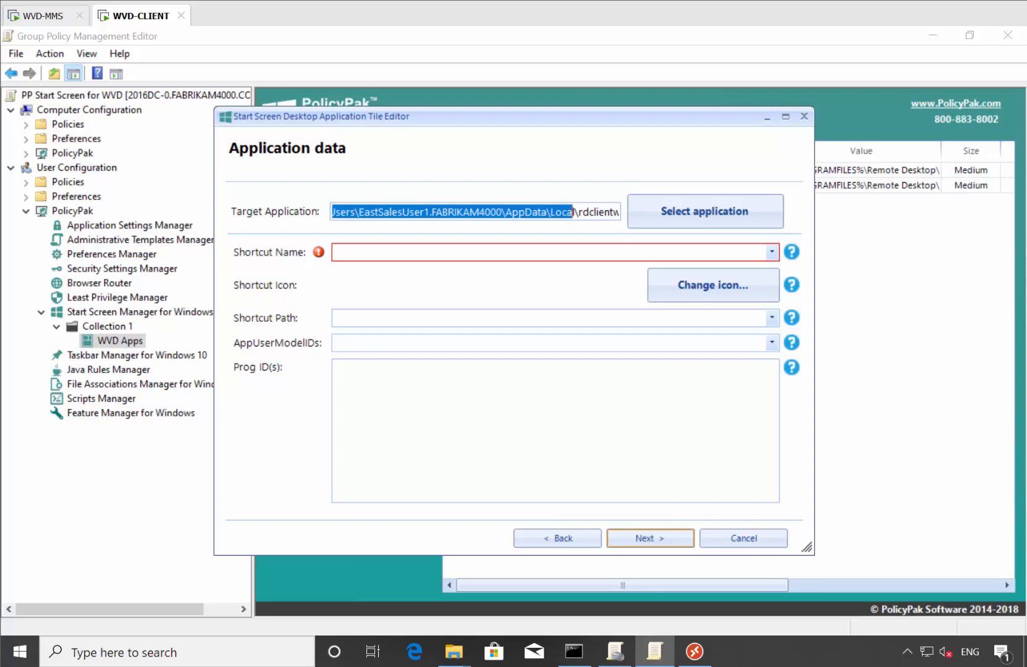
type("%localap")
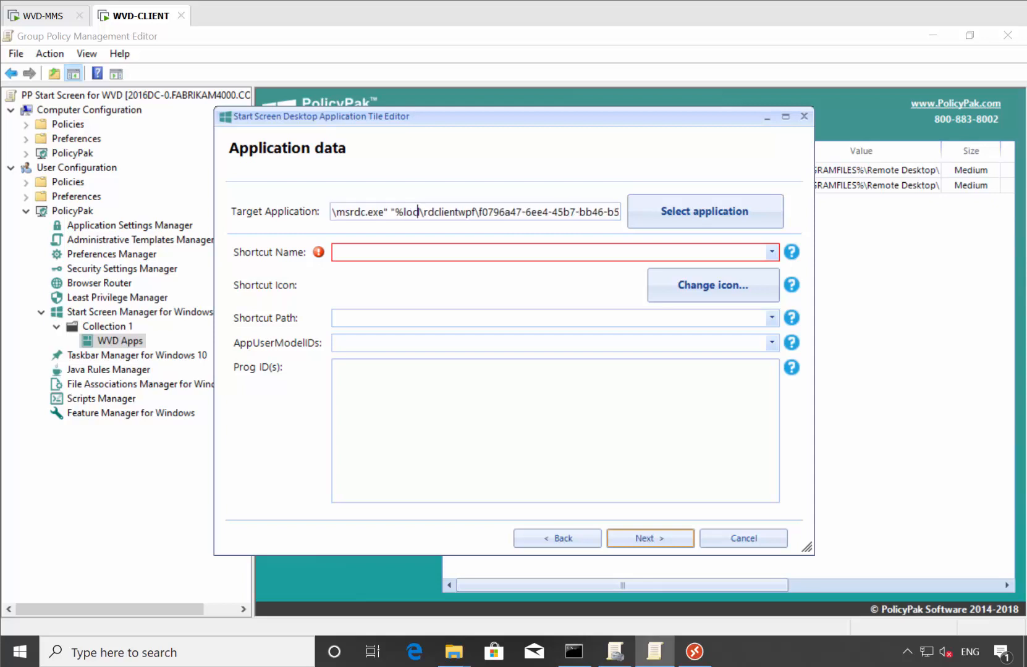
type("pdata%")
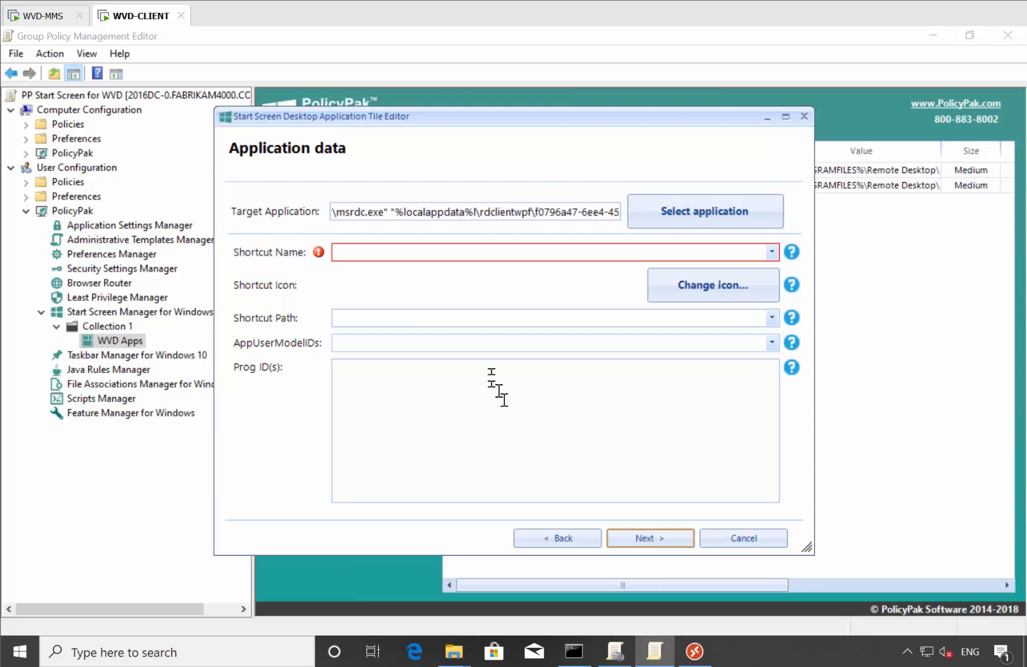
Name the tile's shortcut Full WVD Desktop.
left_click(576, 258)
type("Full WVD")
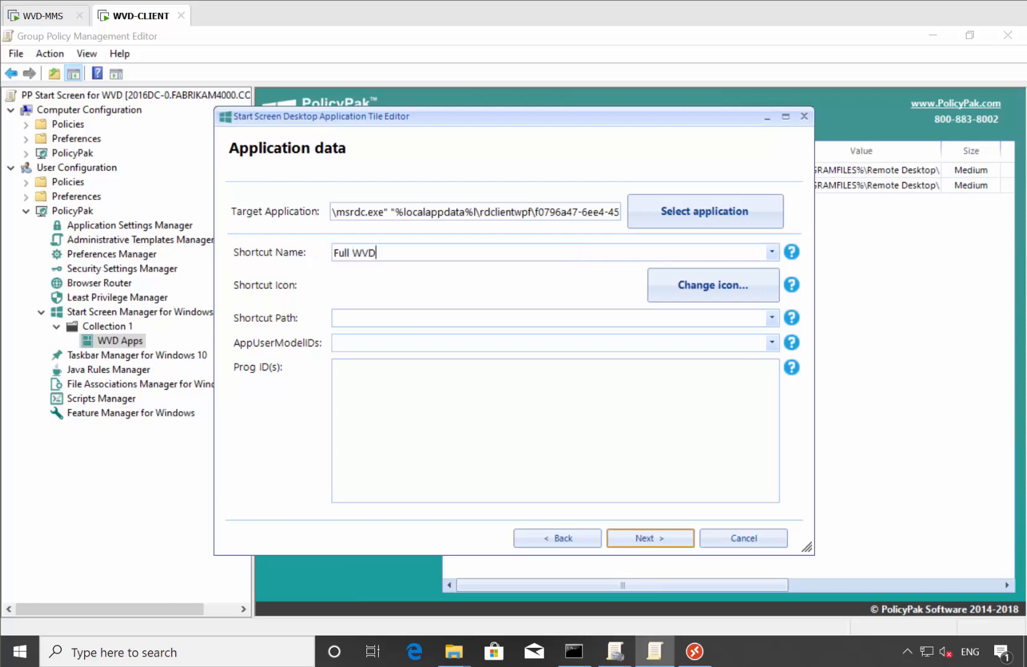
type(" Desktop")
Copy the icon file path from the Win10 on Hostpool1 shortcut's properties and assign its icon, number 0, to the tile.
left_click(714, 293)
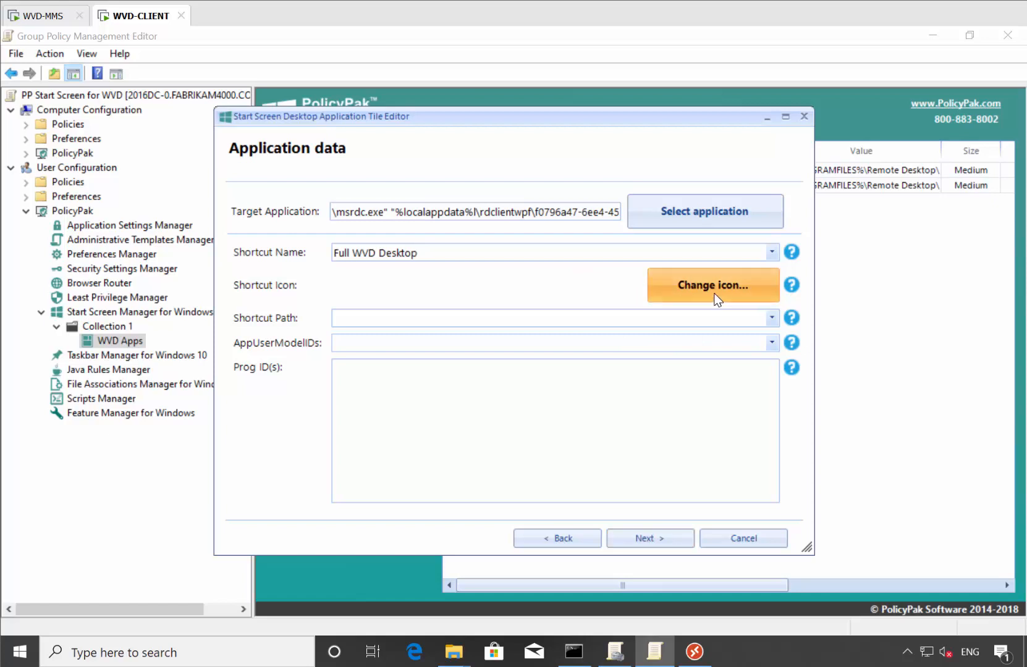
key("alt+Tab")
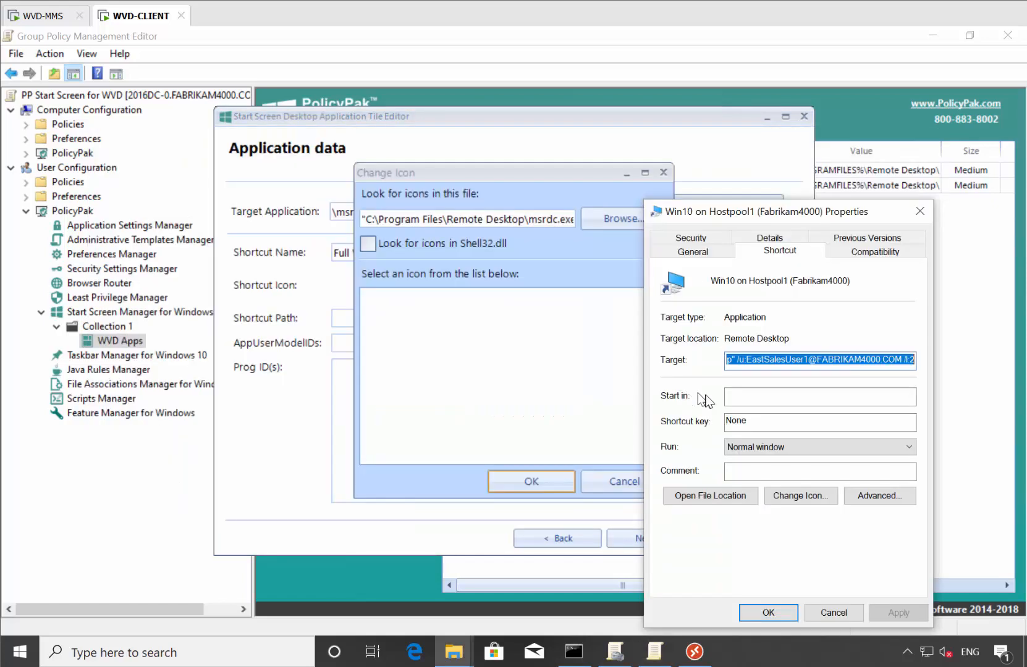
left_click(818, 496)
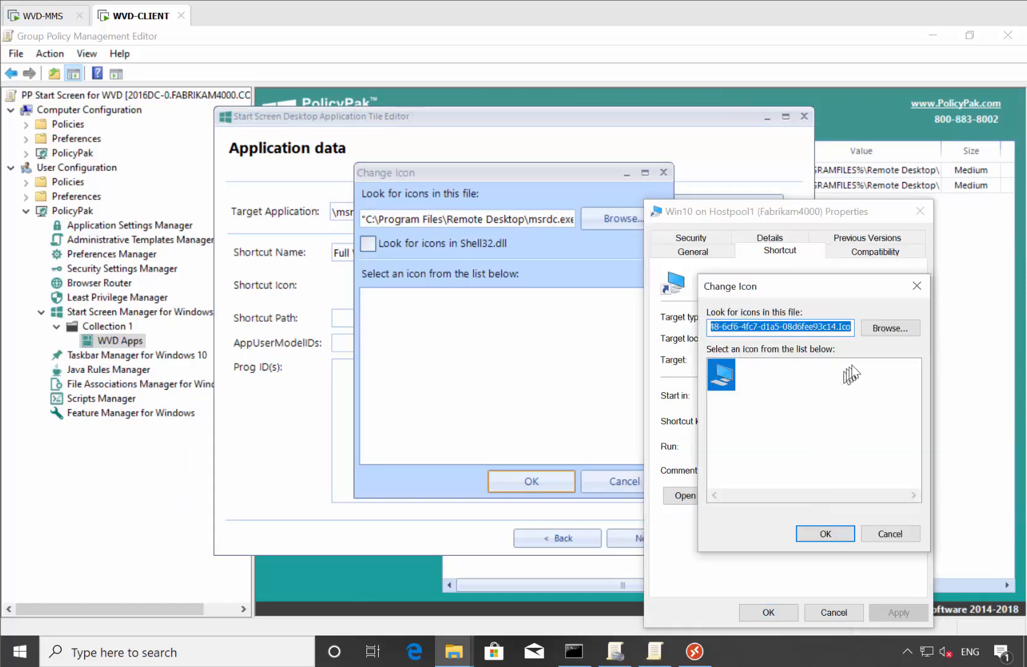
key("Escape")
key("Escape")
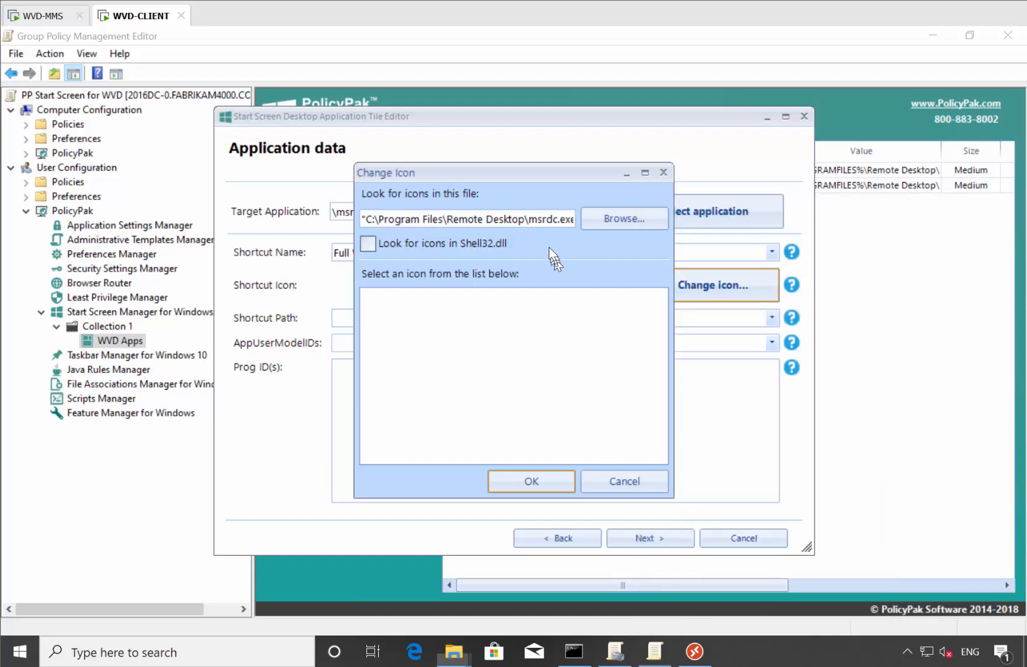
left_click(537, 220)
key("ctrl+a")
key("ctrl+v")
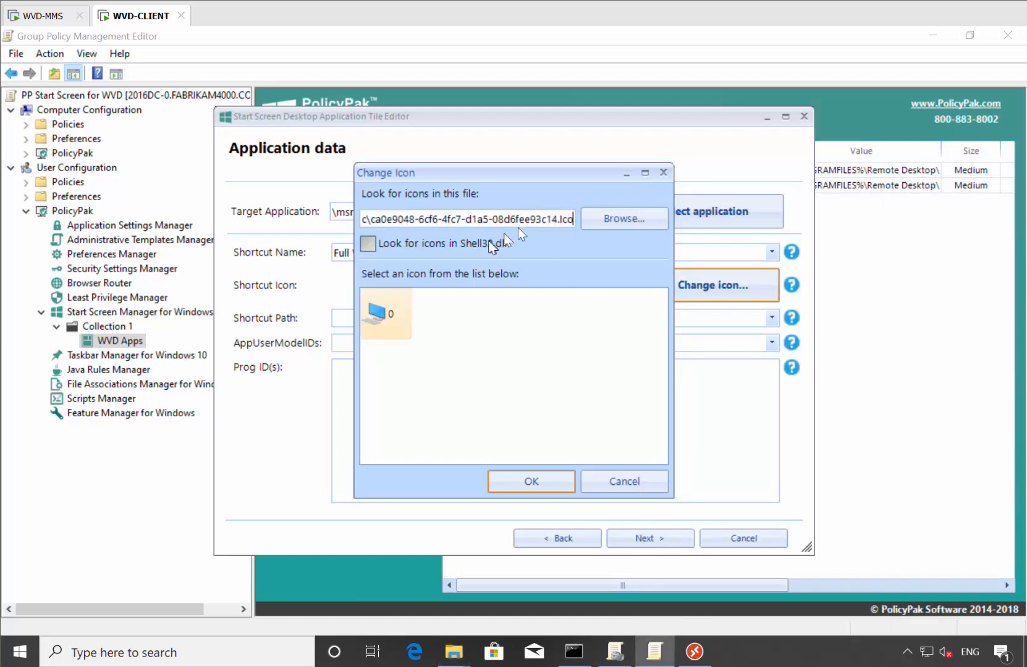
left_click(523, 479)
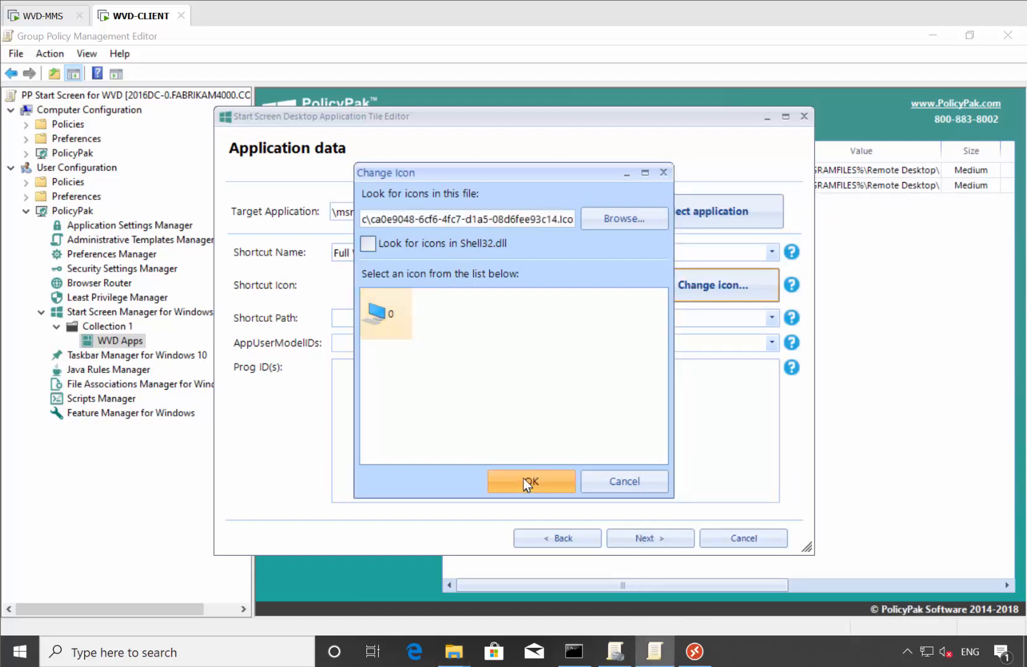
Keep the Small size at column 4, row 0 and complete the Full WVD Desktop tile.
left_click(636, 537)
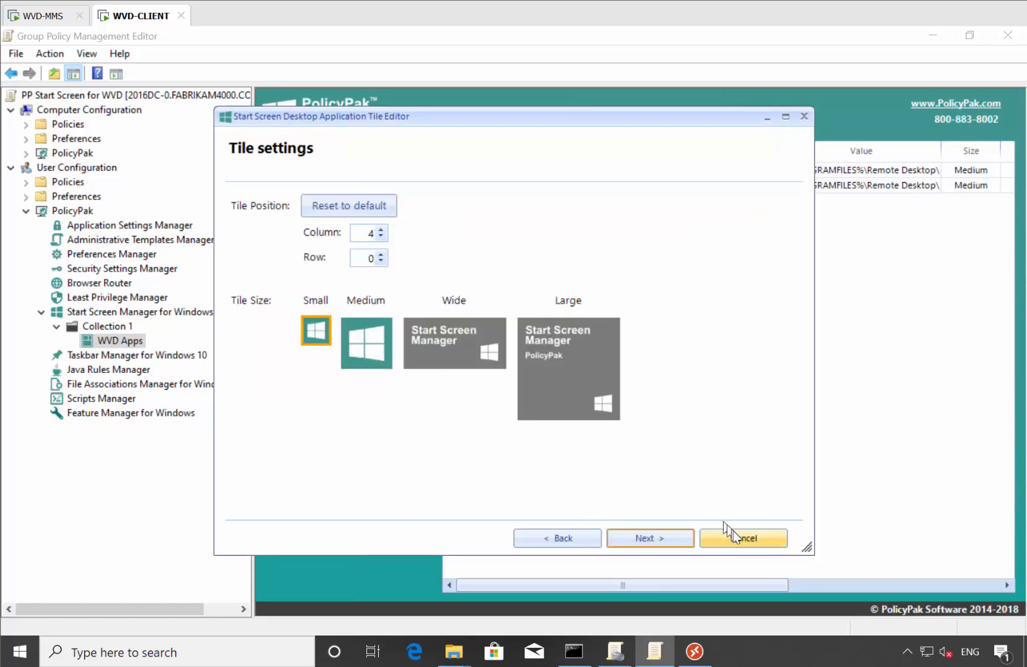
left_click(666, 536)
left_click(670, 533)
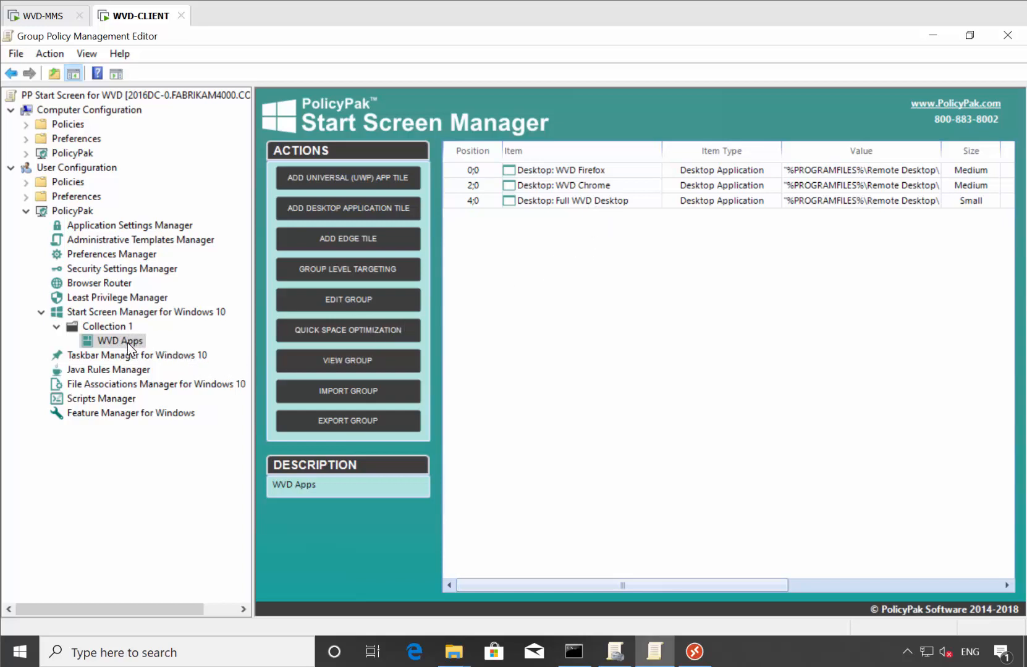
Switch to the Command Prompt, look up the computer's name with hostname, and minimize the window.
left_click(574, 652)
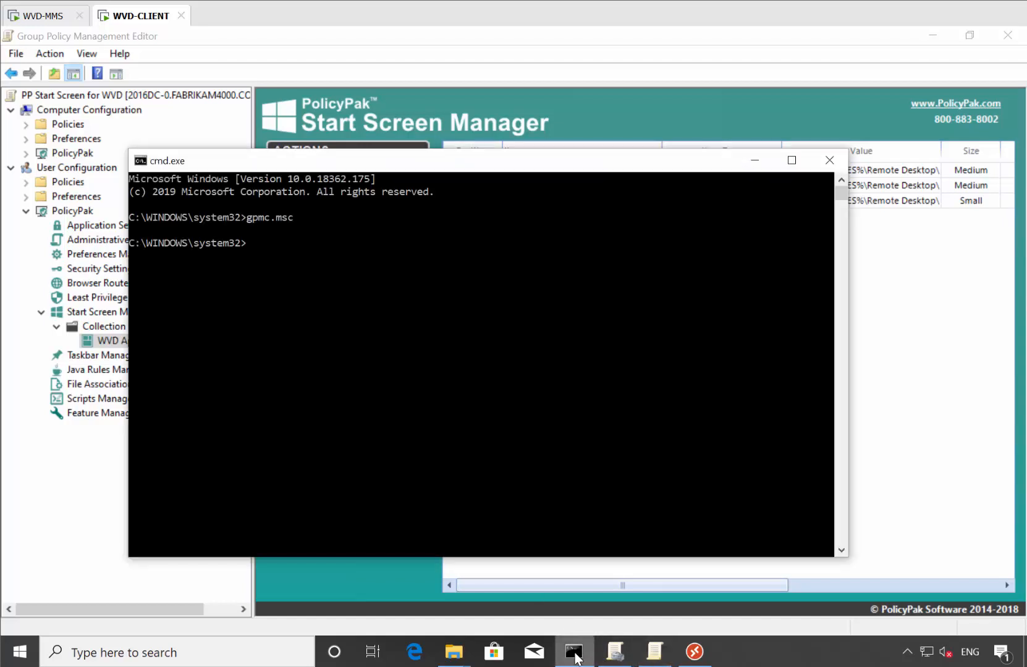
left_click(566, 453)
type("hostname")
key("Return")
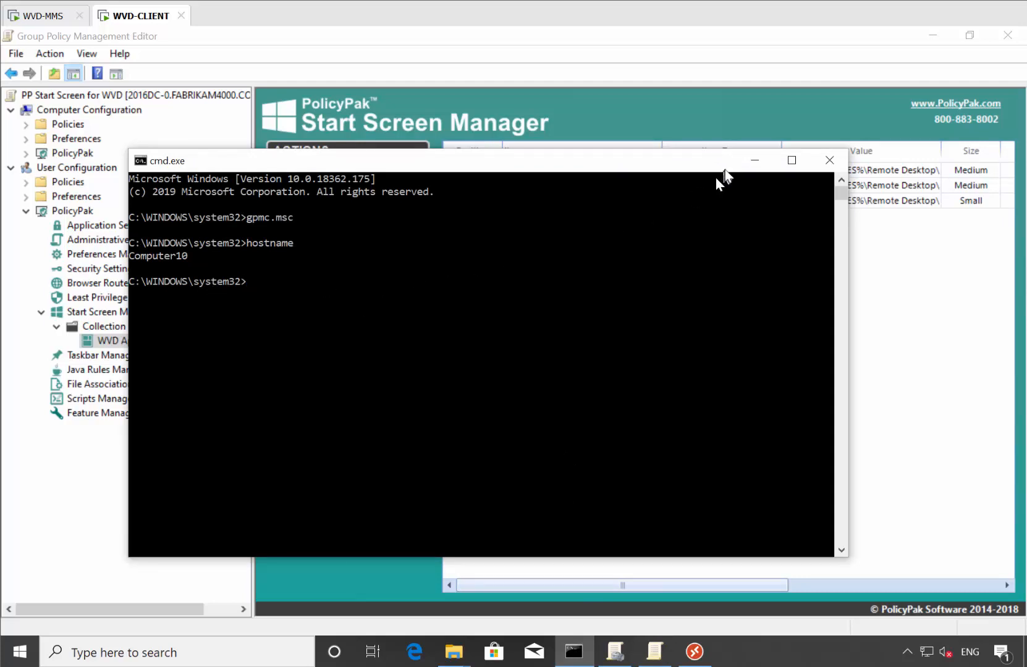
left_click(752, 161)
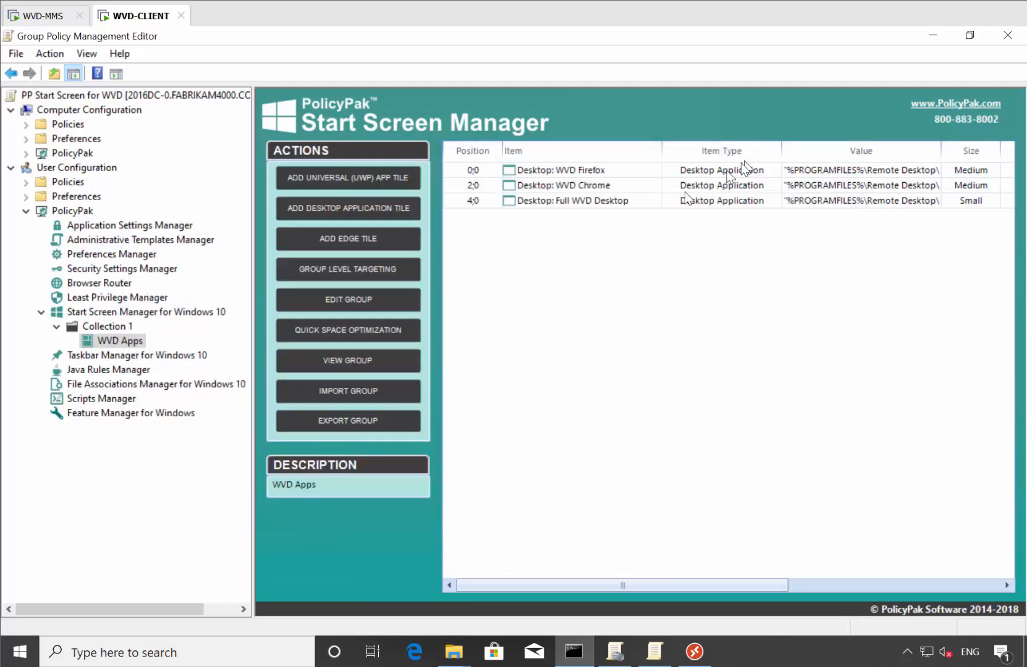
Open group level targeting for the WVD Apps group and add a Computer Name targeting item.
right_click(115, 348)
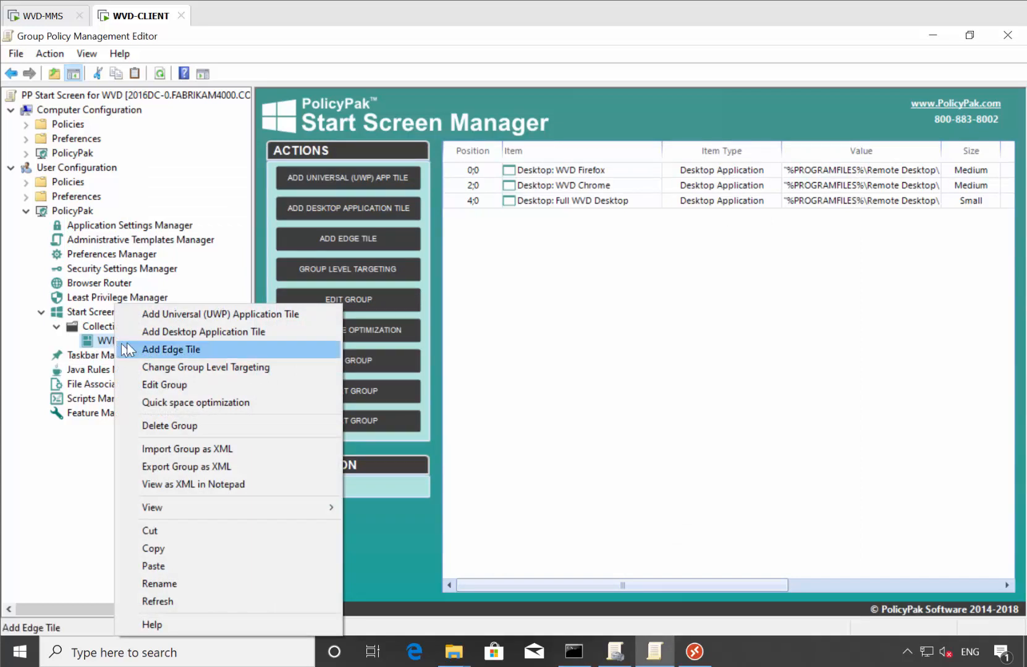
left_click(235, 368)
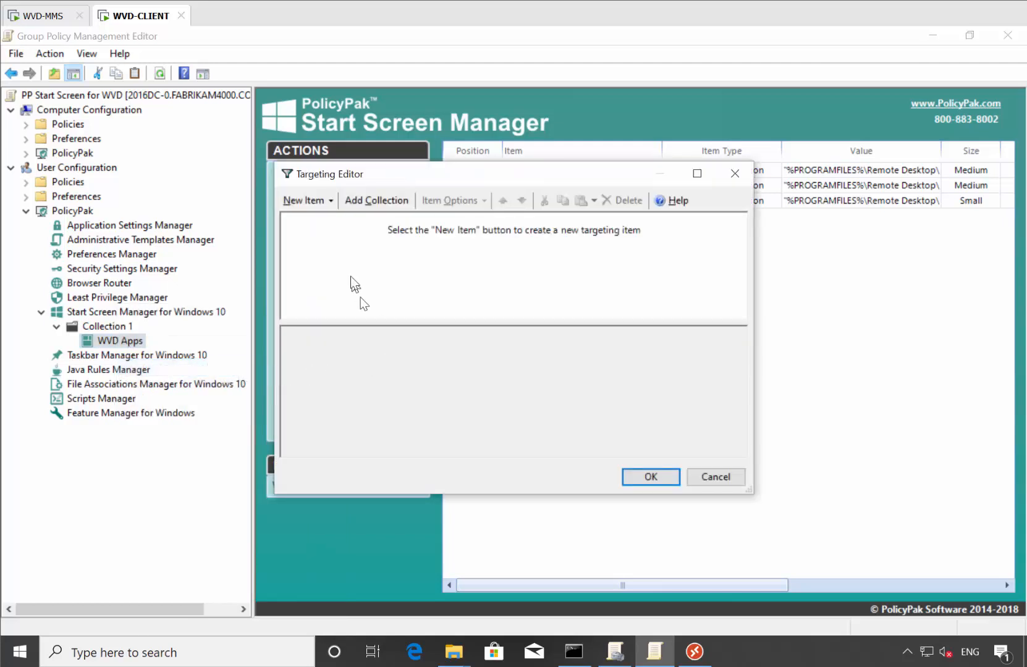
left_click(306, 202)
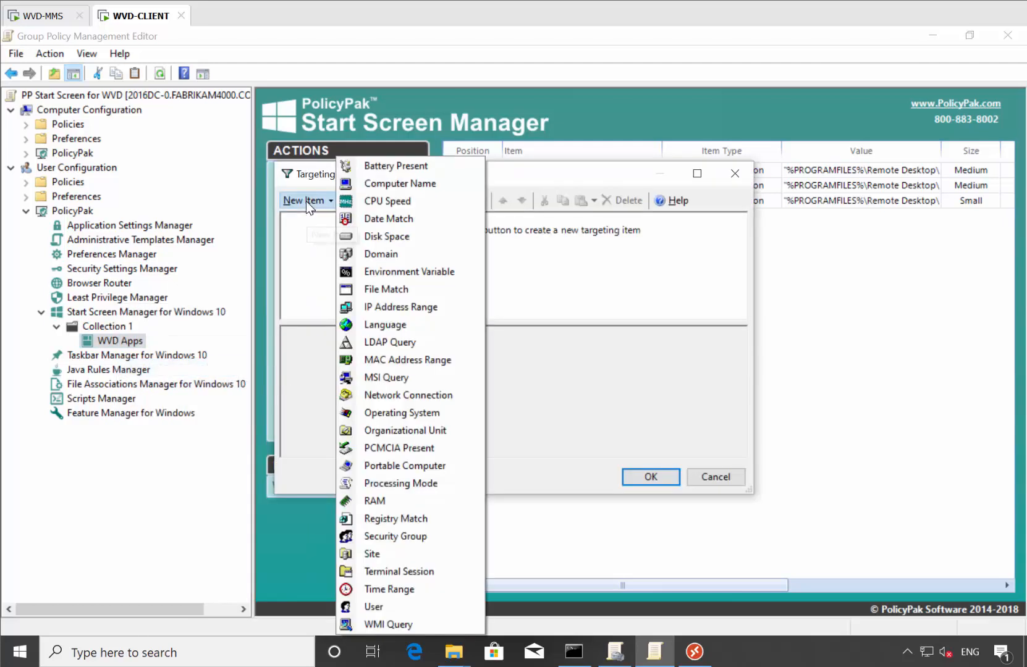
left_click(424, 185)
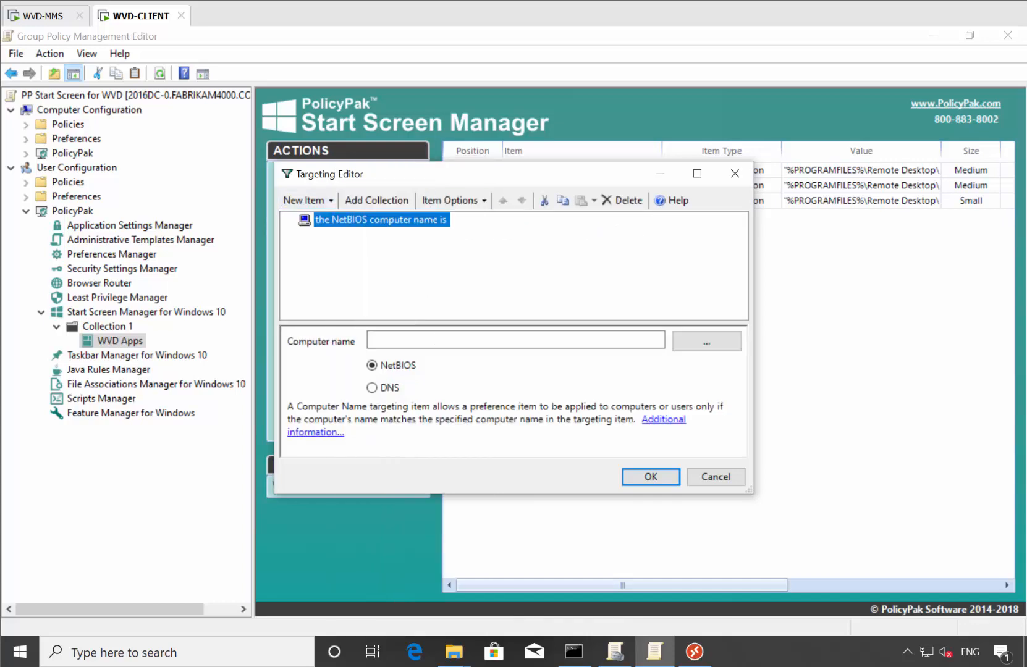
Set the Computer Name targeting item to match the NetBIOS name *computer* and save the group targeting.
left_click(450, 331)
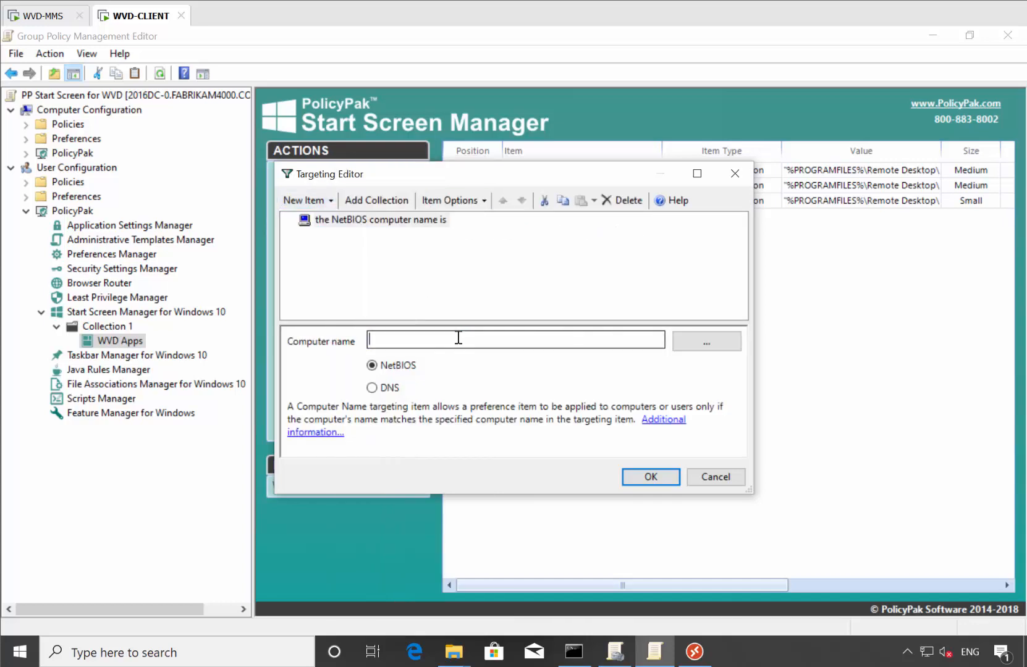
type("*computer*")
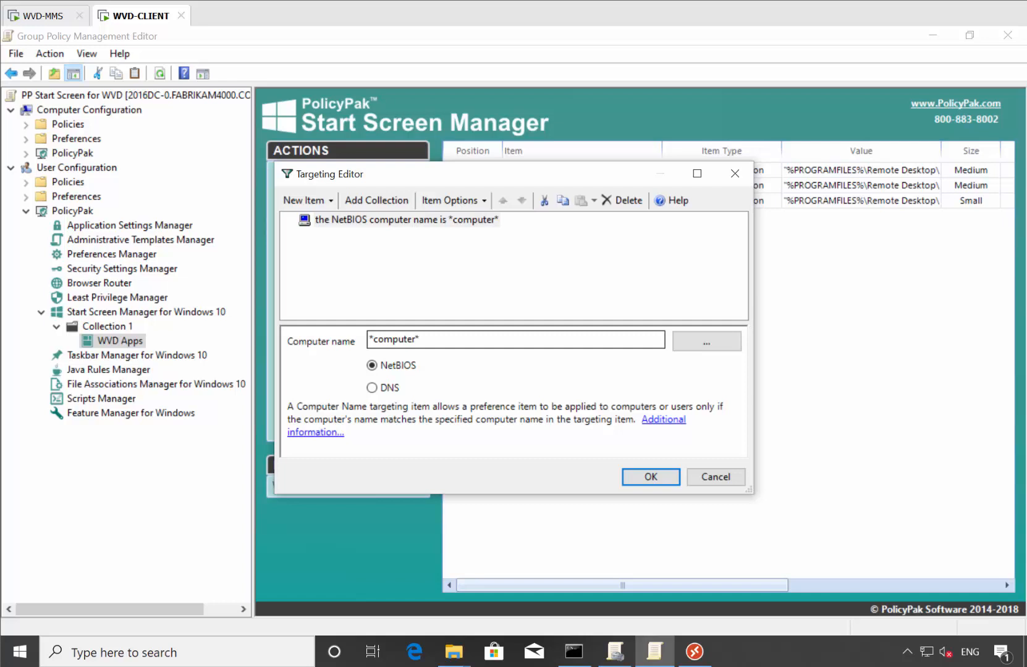
left_click(650, 476)
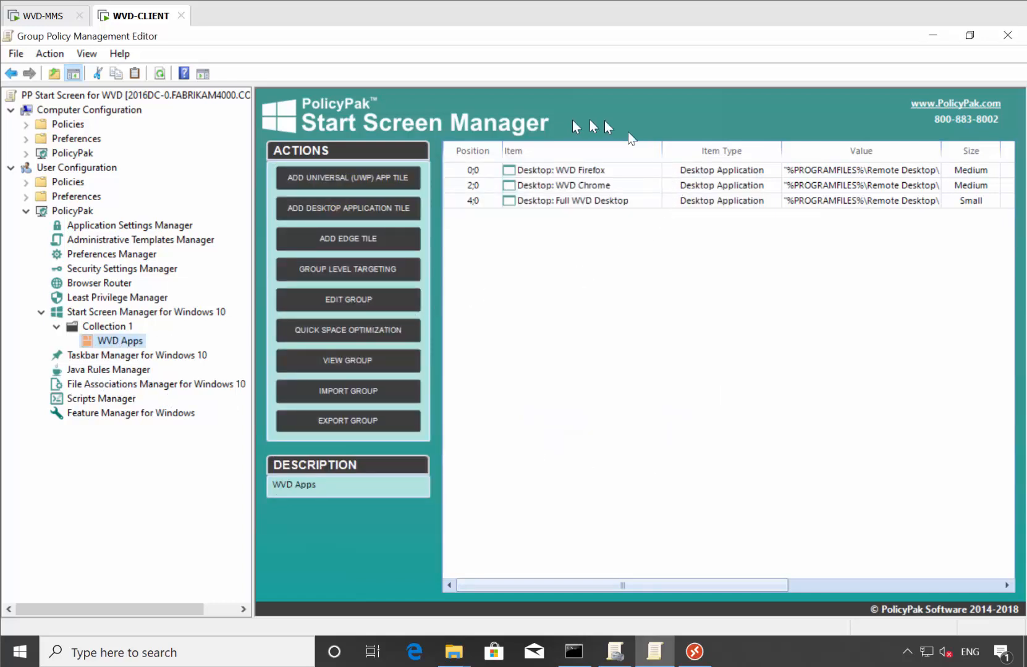
Copy the full target application string from the WVD Firefox tile and close its editor without saving.
double_click(569, 172)
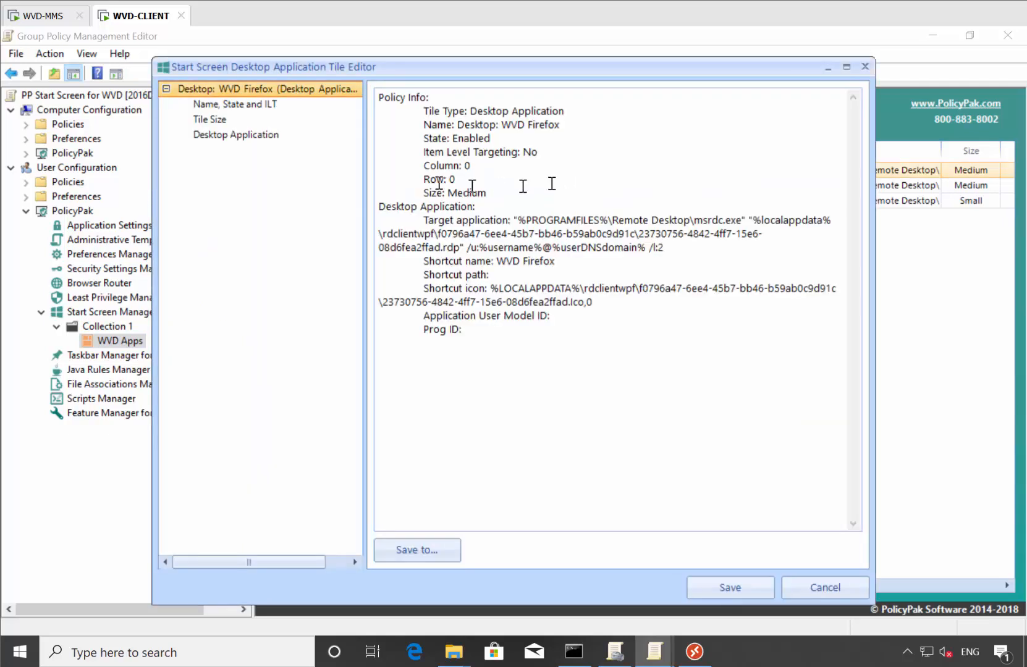
left_click(223, 132)
left_click(614, 105)
key("ctrl+a")
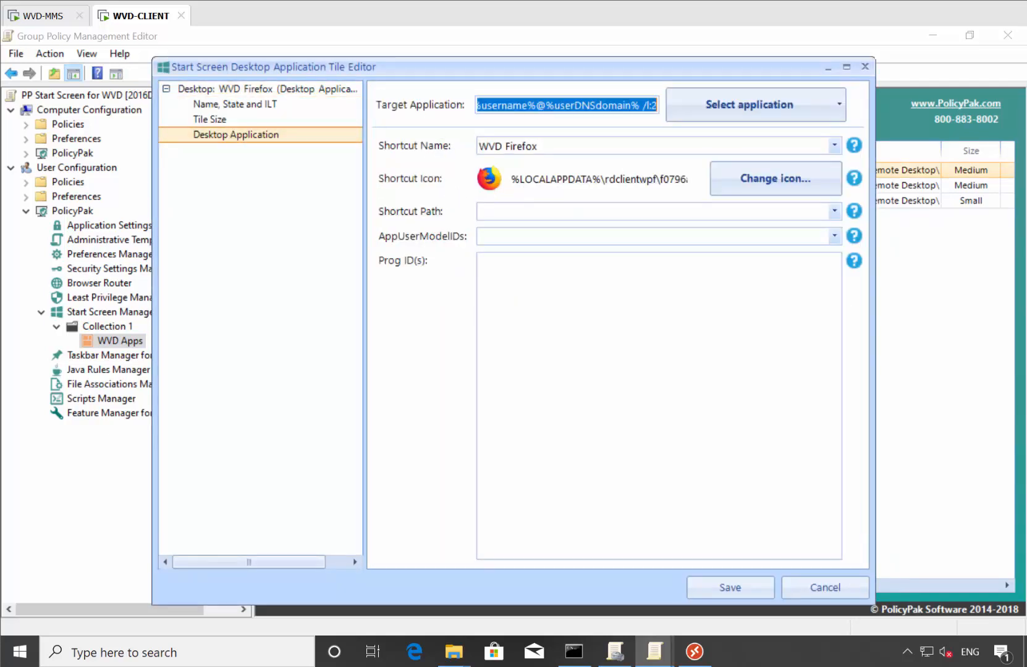
left_click(840, 592)
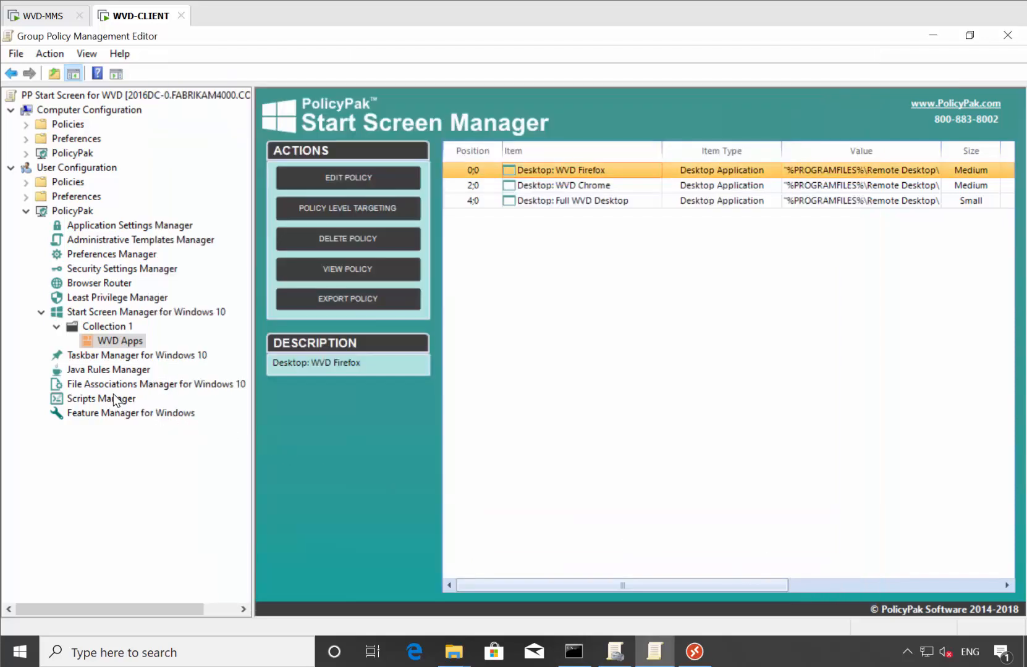
Create an enabled pinned collection named Collection 1 with the Merge action in Taskbar Manager for Windows 10.
left_click(123, 356)
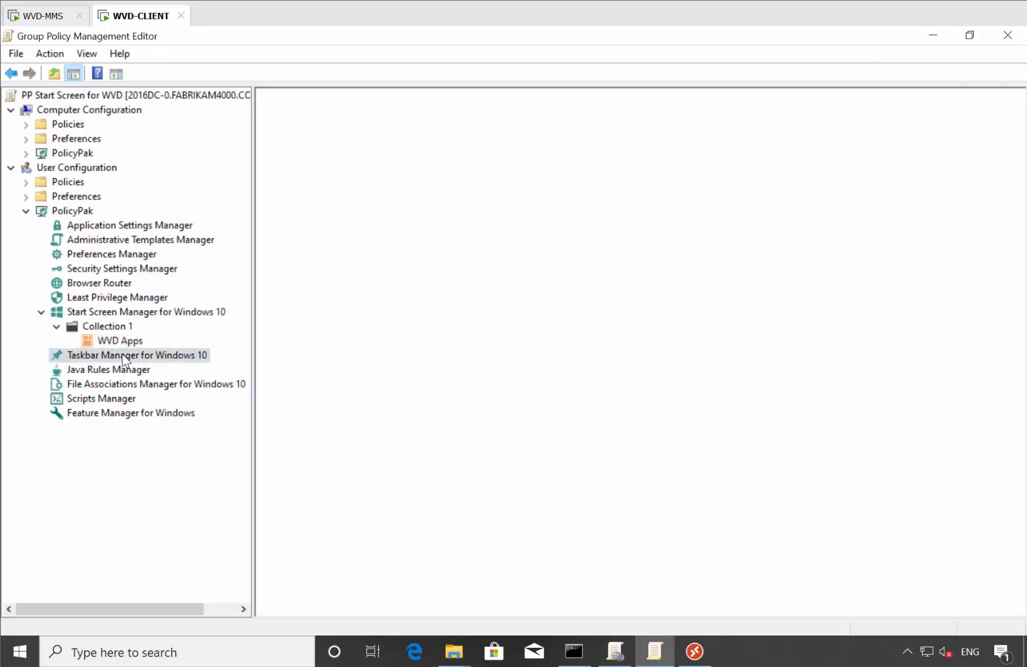
right_click(499, 210)
left_click(522, 220)
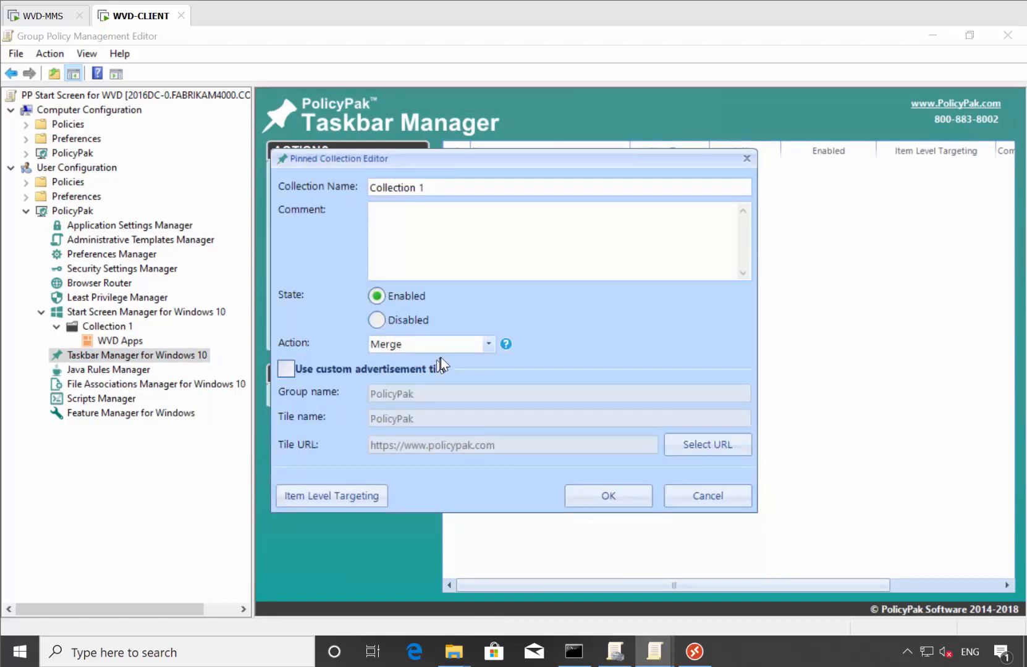
left_click(607, 494)
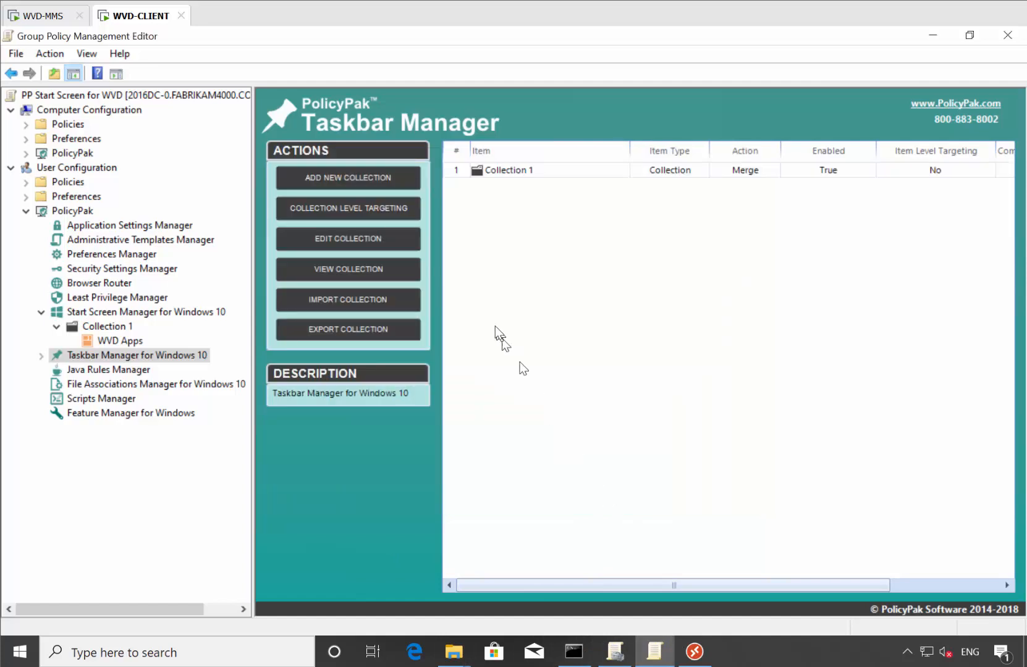
Add a new desktop application to the taskbar Collection 1, choosing the Custom application type.
double_click(506, 177)
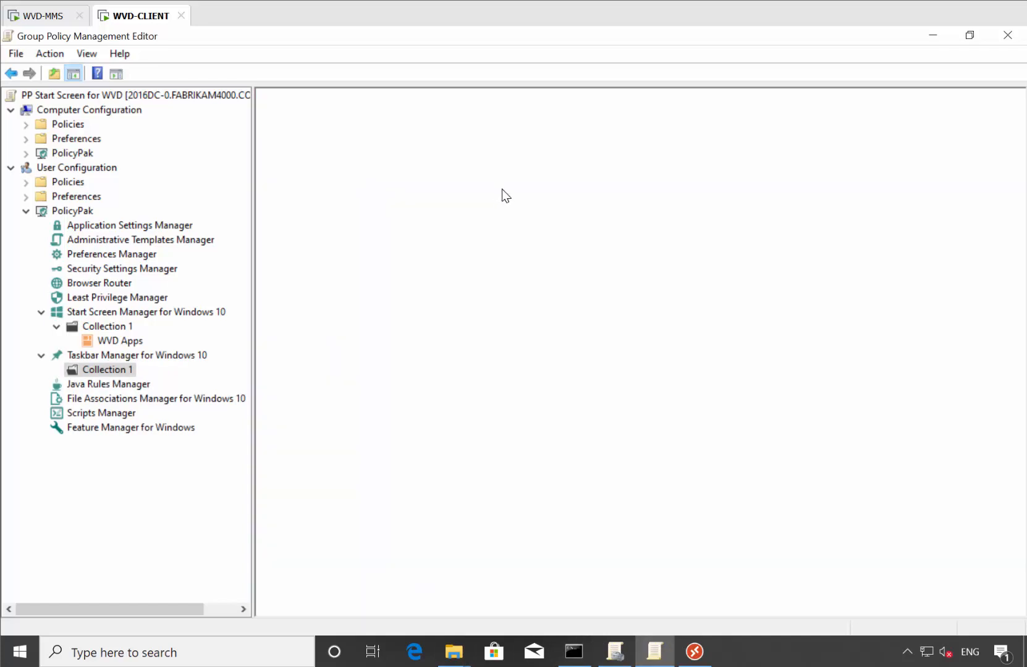
right_click(501, 189)
mouse_move(556, 198)
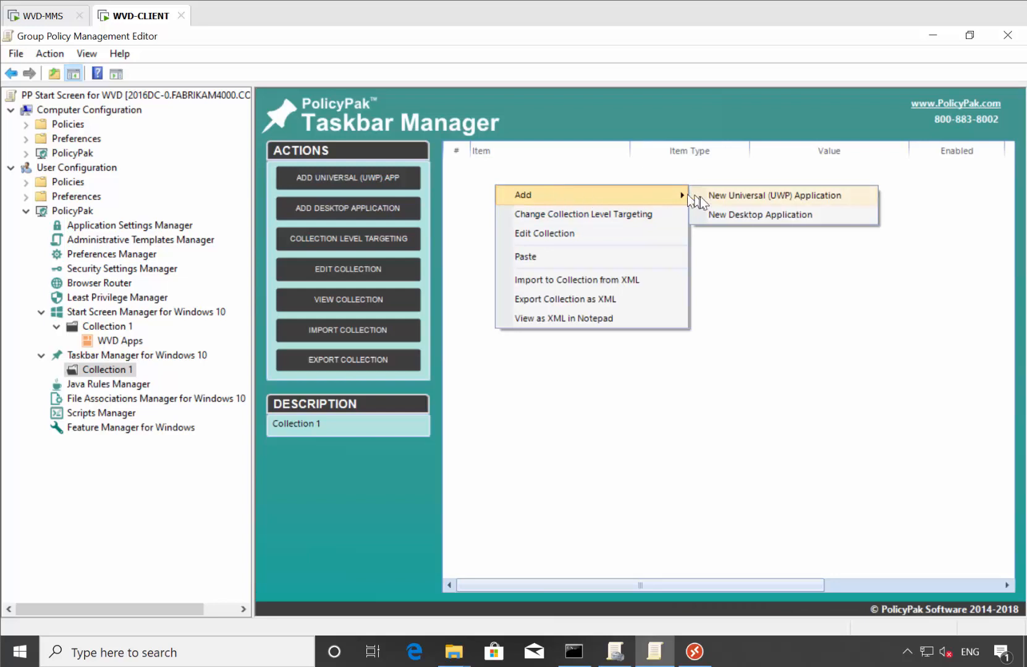
left_click(719, 212)
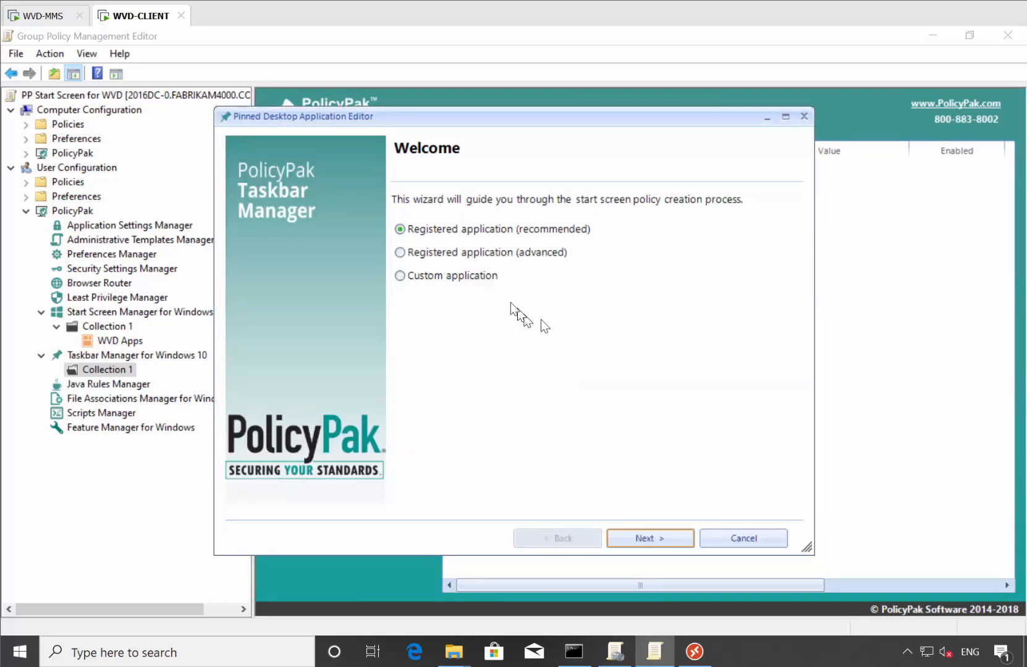
left_click(457, 277)
key("Return")
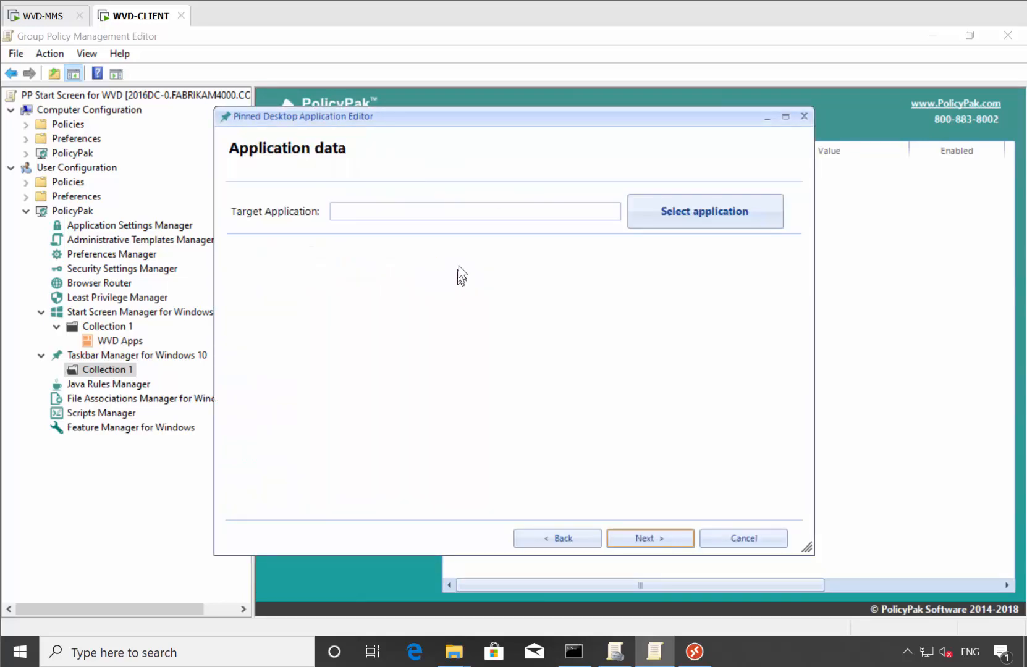
Paste the copied WVD Firefox string as the target application and name the shortcut WVD FF.
left_click(467, 216)
key("ctrl+v")
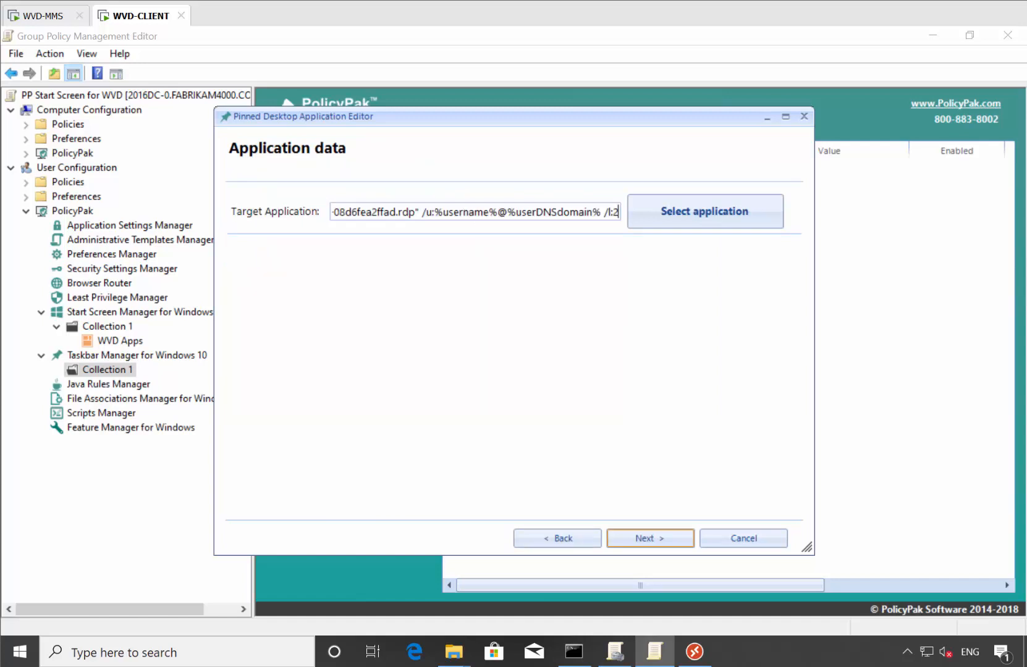
left_click_drag(470, 212, 419, 212)
left_click(578, 213)
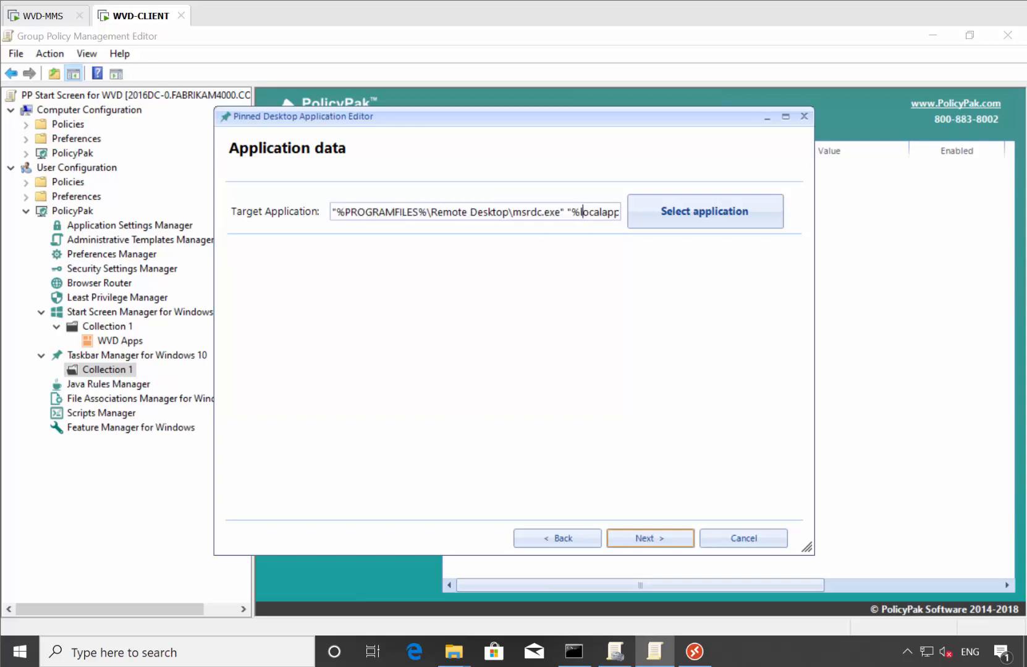
left_click(656, 537)
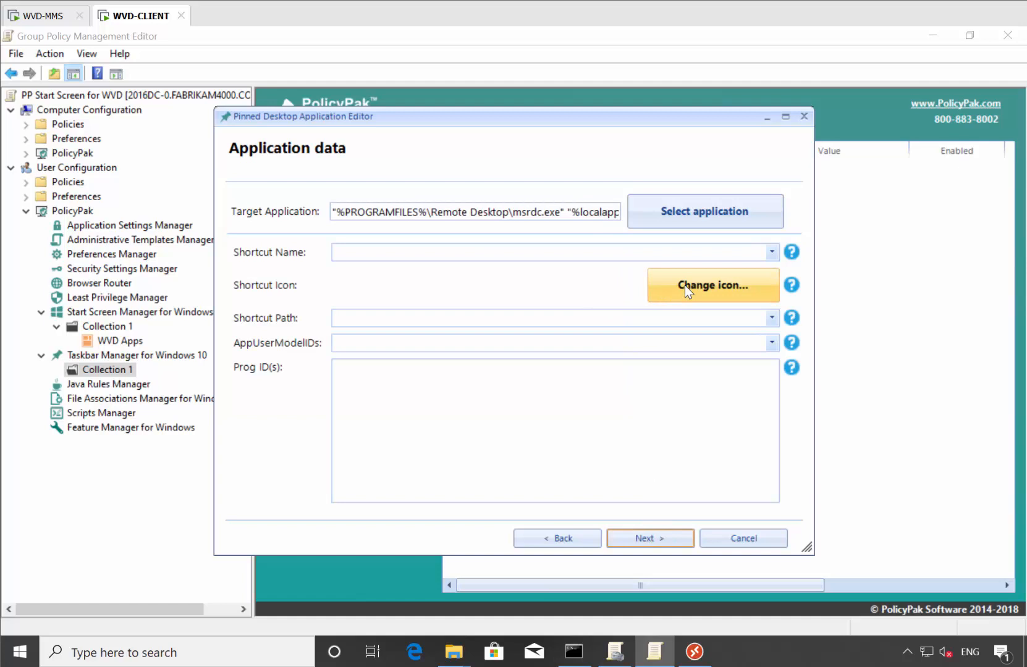
left_click(654, 256)
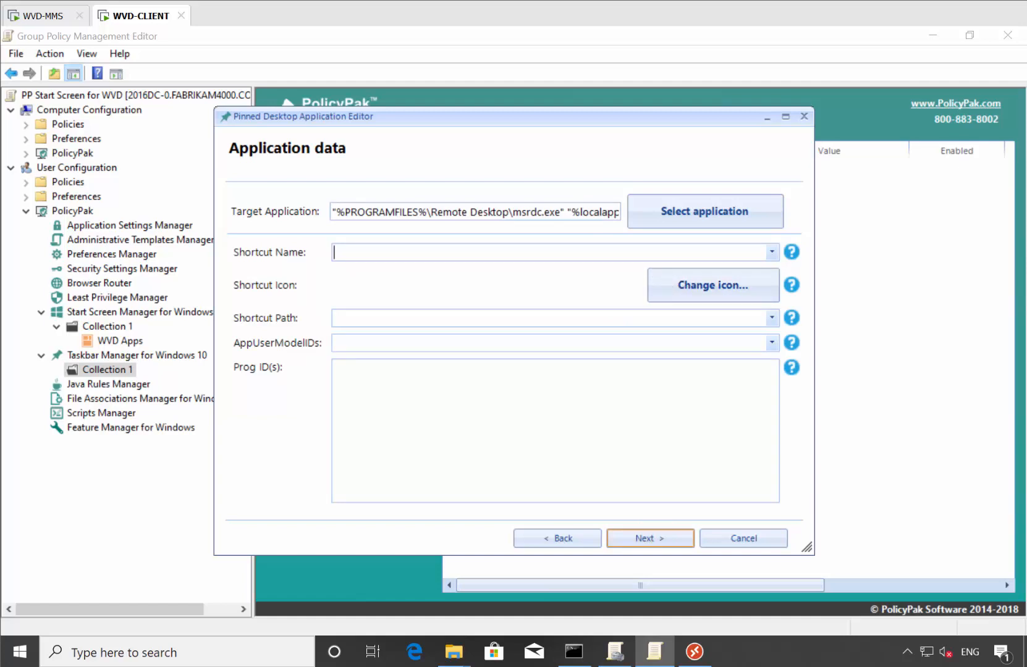
type("WVD FF")
Start changing the shortcut icon and copy the icon file path from the Firefox (Fabrikam4000) shortcut's properties.
left_click(694, 285)
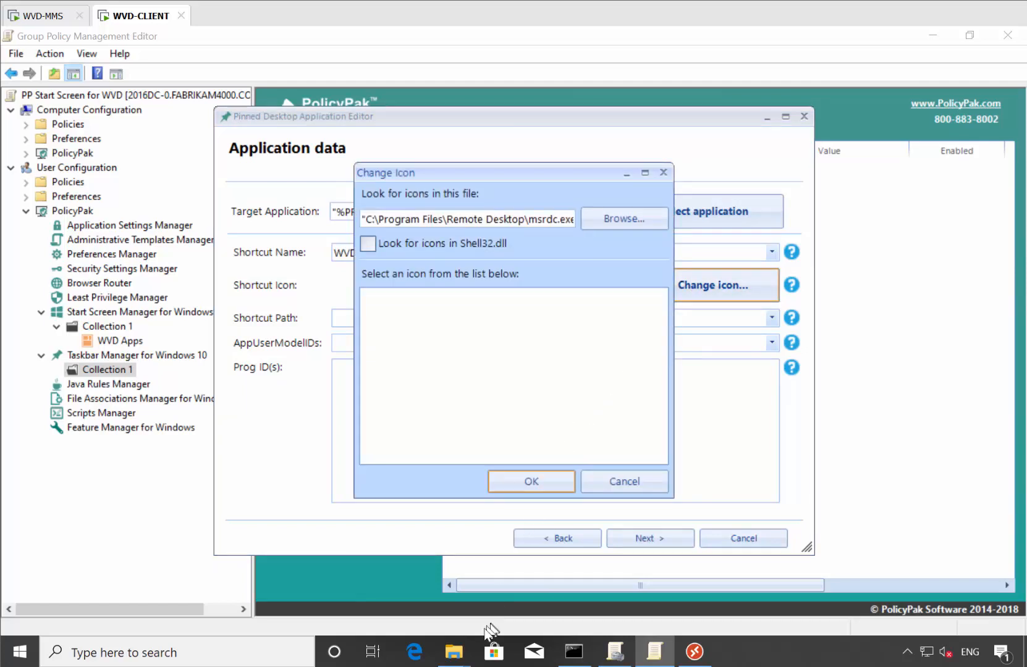
mouse_move(456, 650)
left_click(462, 594)
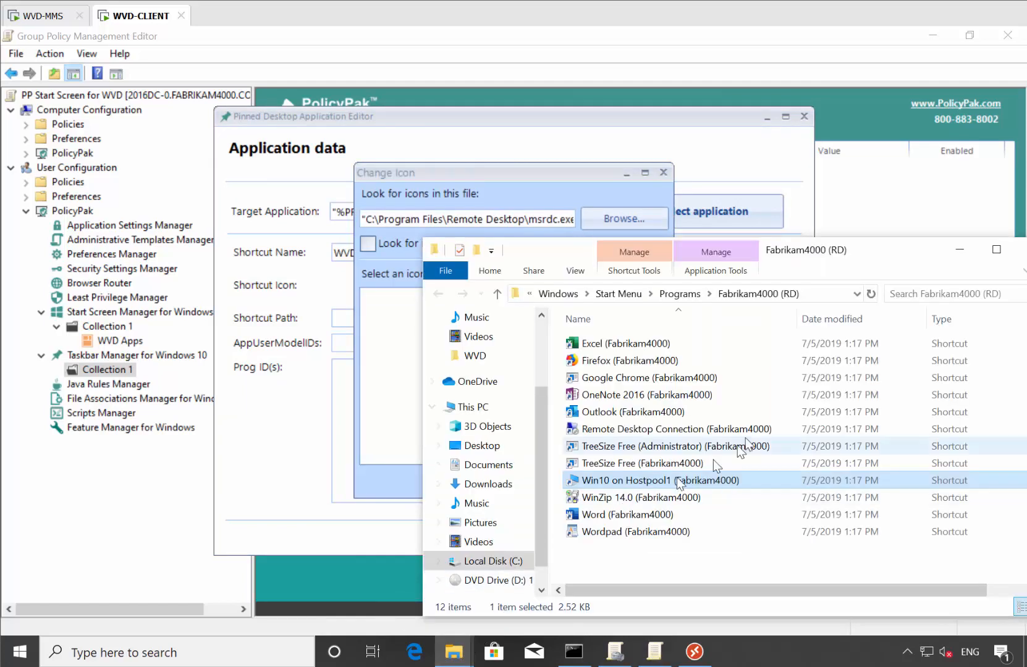
right_click(619, 361)
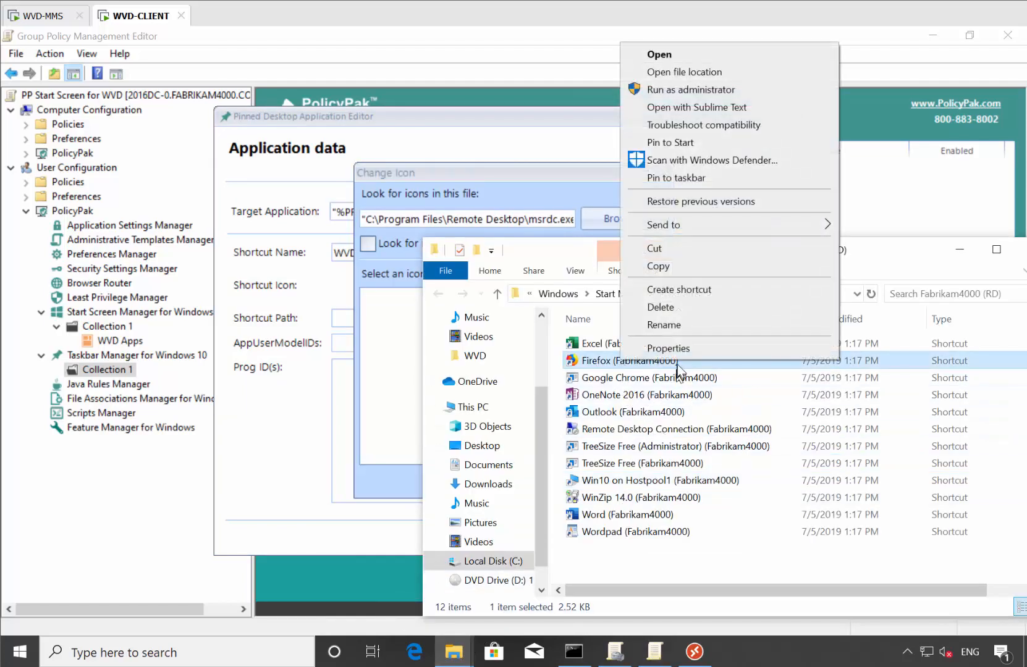
left_click(669, 348)
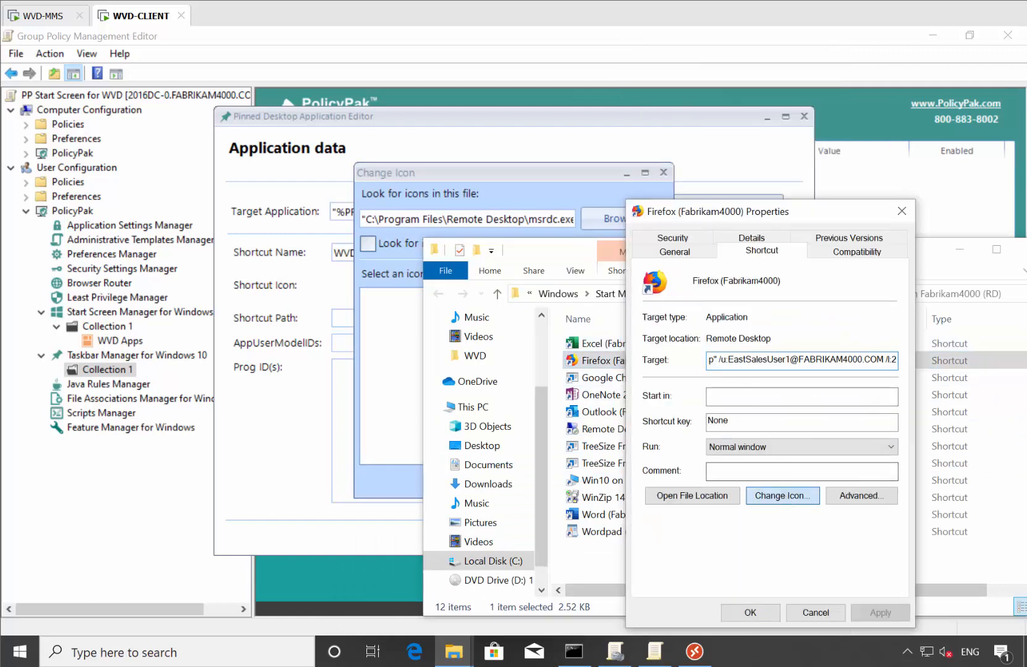
left_click(782, 496)
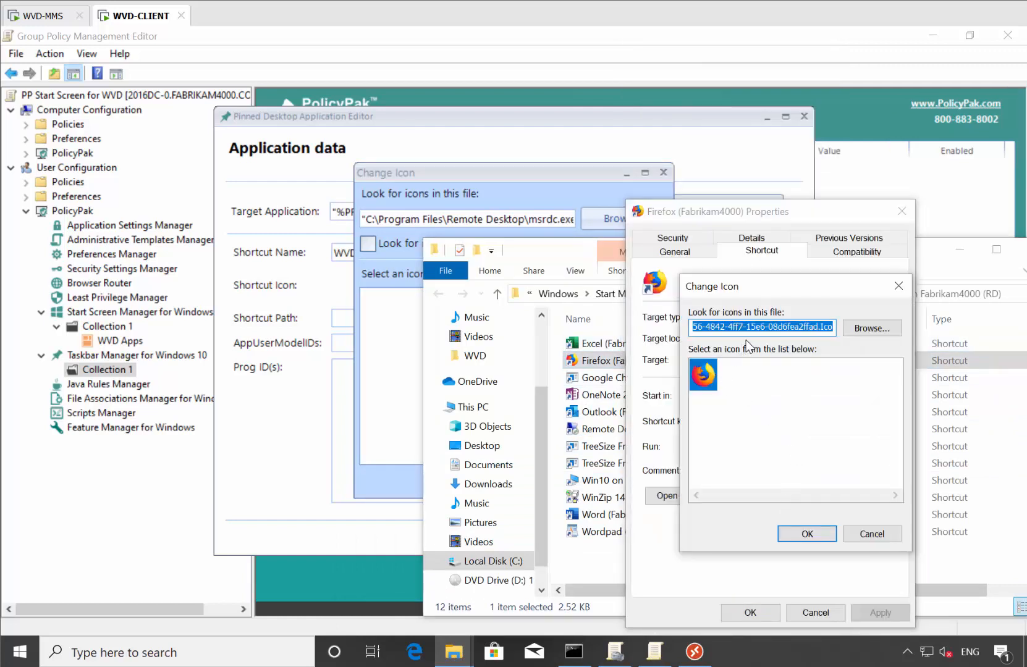
key("Escape")
Paste the icon file path, assign its icon number 0, and finish the enabled WVD FF taskbar policy.
left_click(532, 222)
key("ctrl+a")
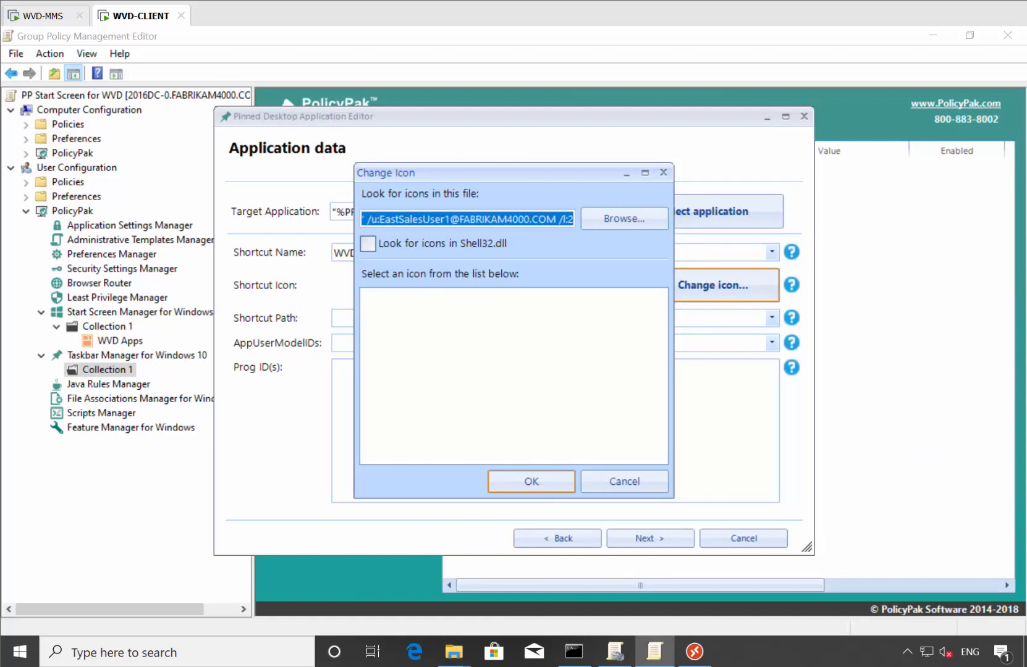
key("ctrl+v")
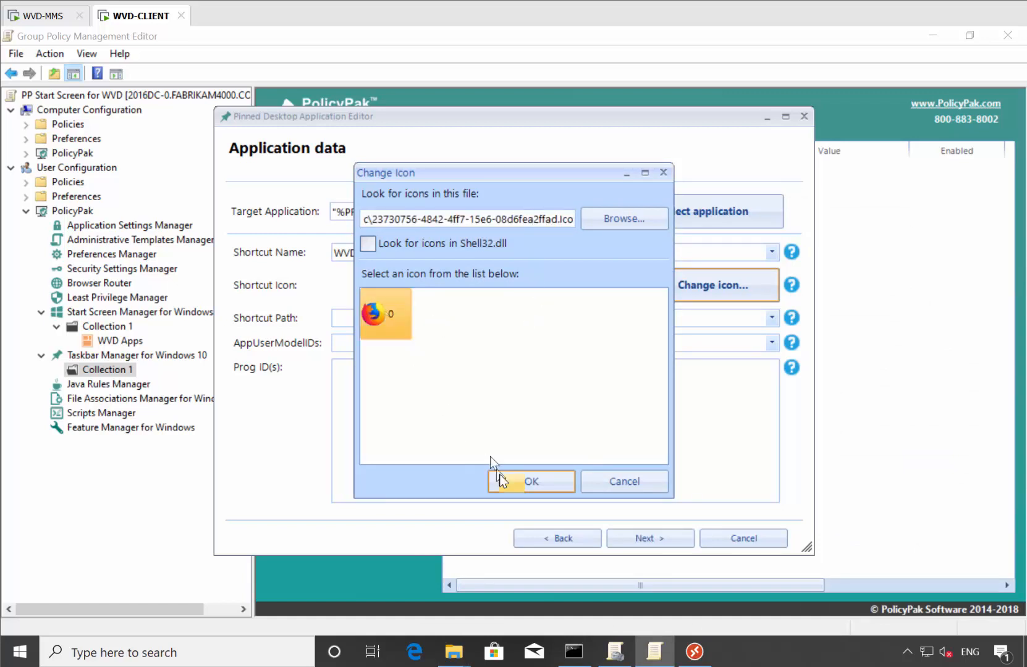
left_click(511, 480)
left_click(667, 539)
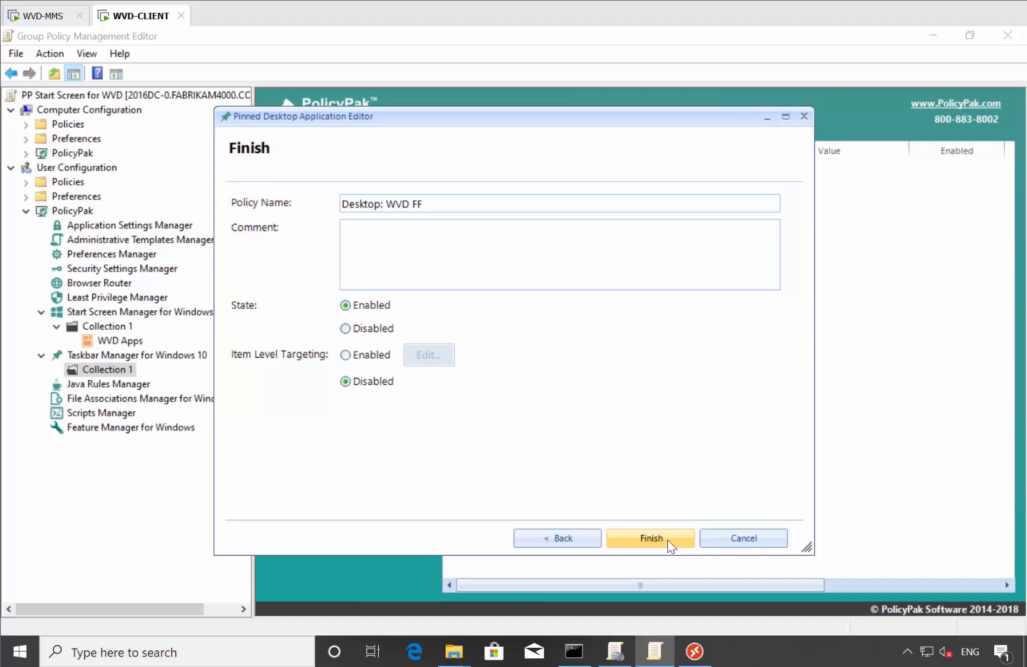
left_click(667, 540)
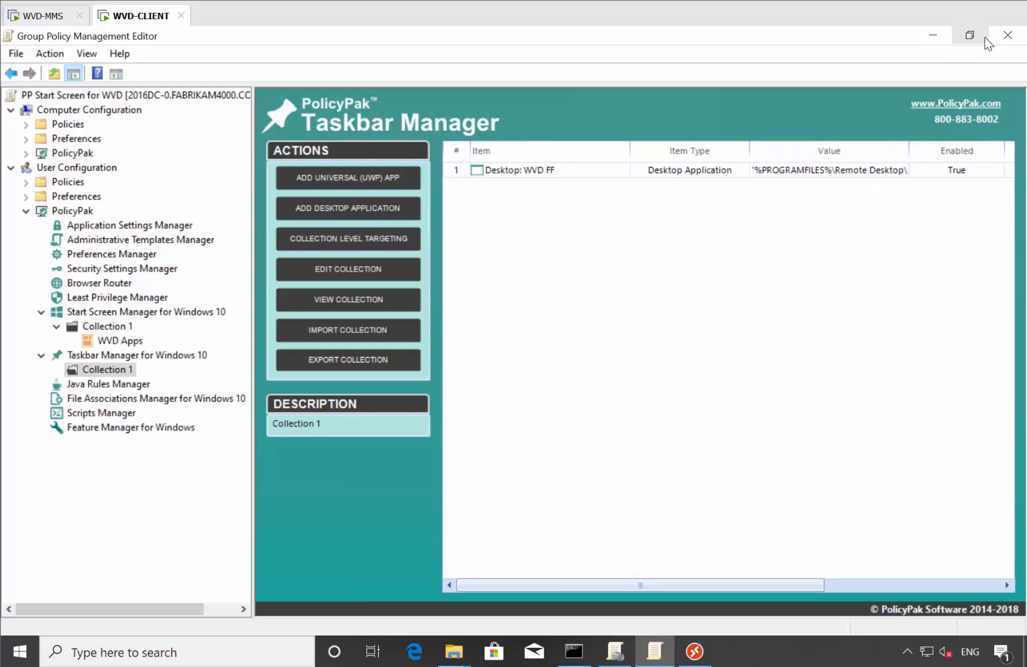
Minimize the Group Policy Management Editor and close the shortcut properties, File Explorer, Group Policy Management and Remote Desktop windows.
left_click(933, 35)
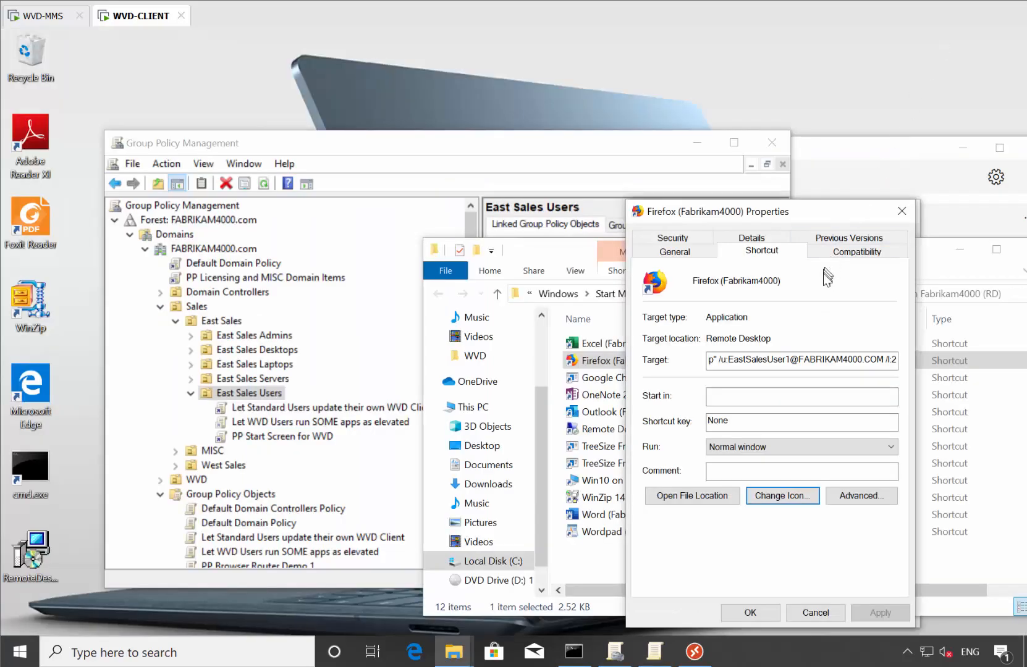
left_click(901, 211)
left_click(756, 515)
key("alt+F4")
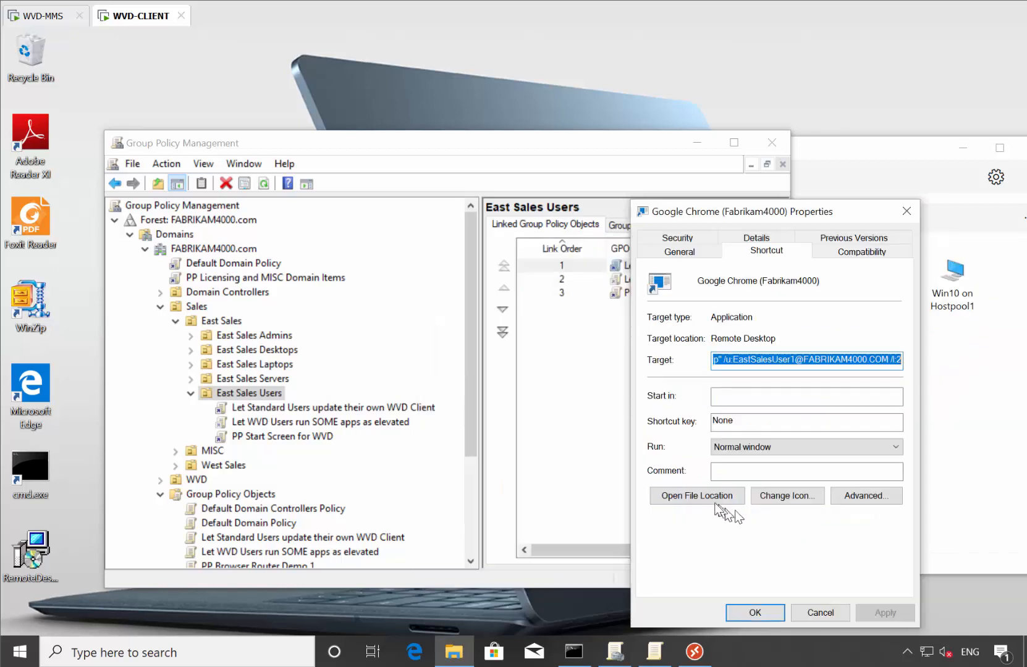
left_click(755, 613)
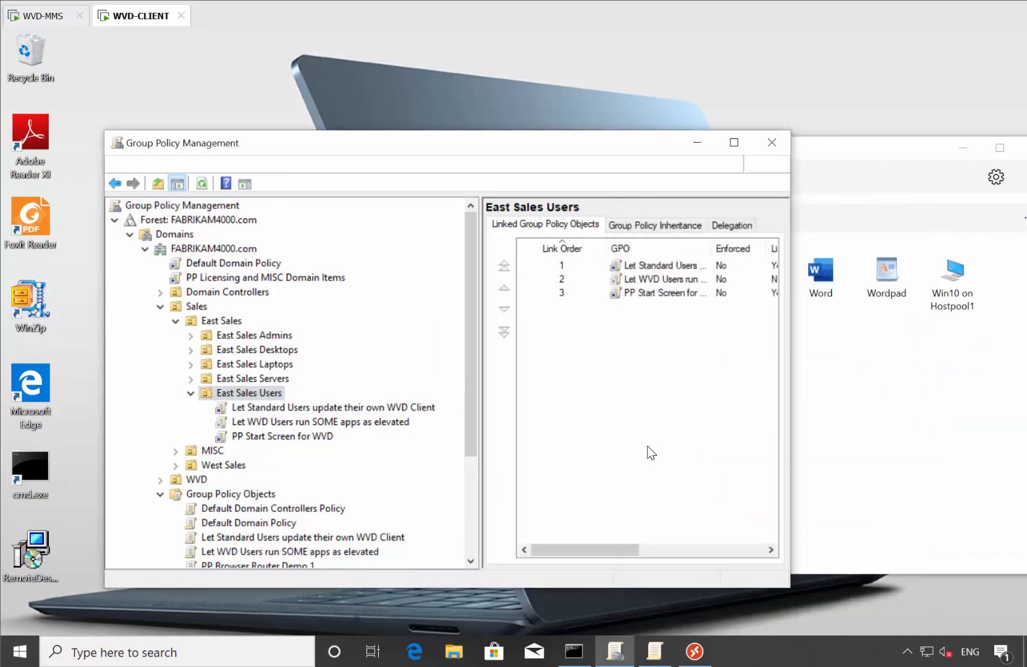
key("alt+F4")
key("alt+F4")
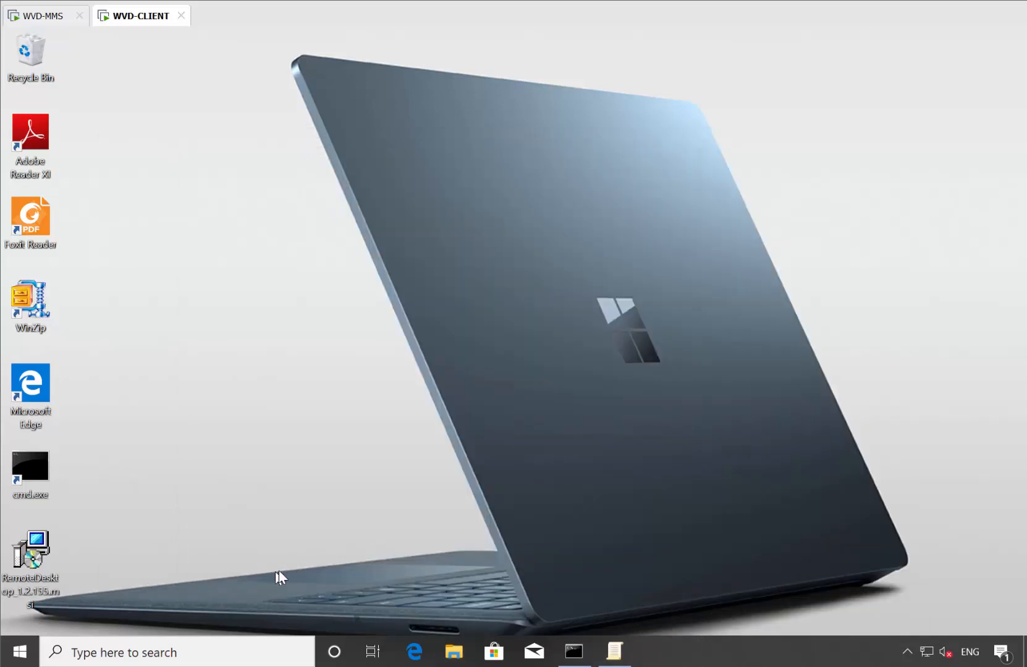
Switch to the Command Prompt and refresh Group Policy with gpupdate.
left_click(574, 651)
left_click(577, 428)
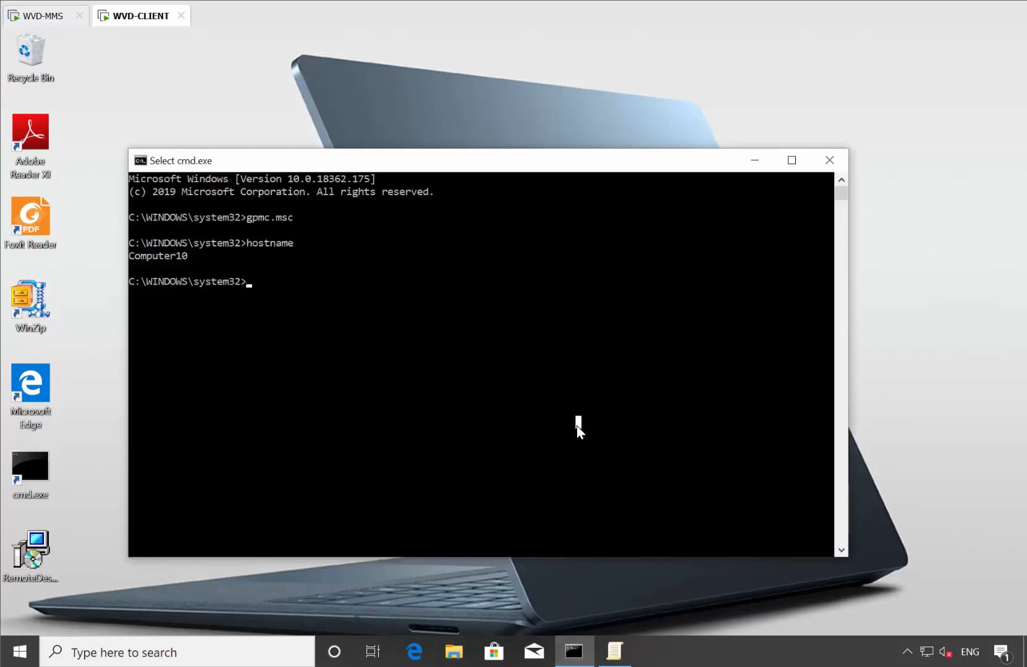
type("gpupdate")
key("Return")
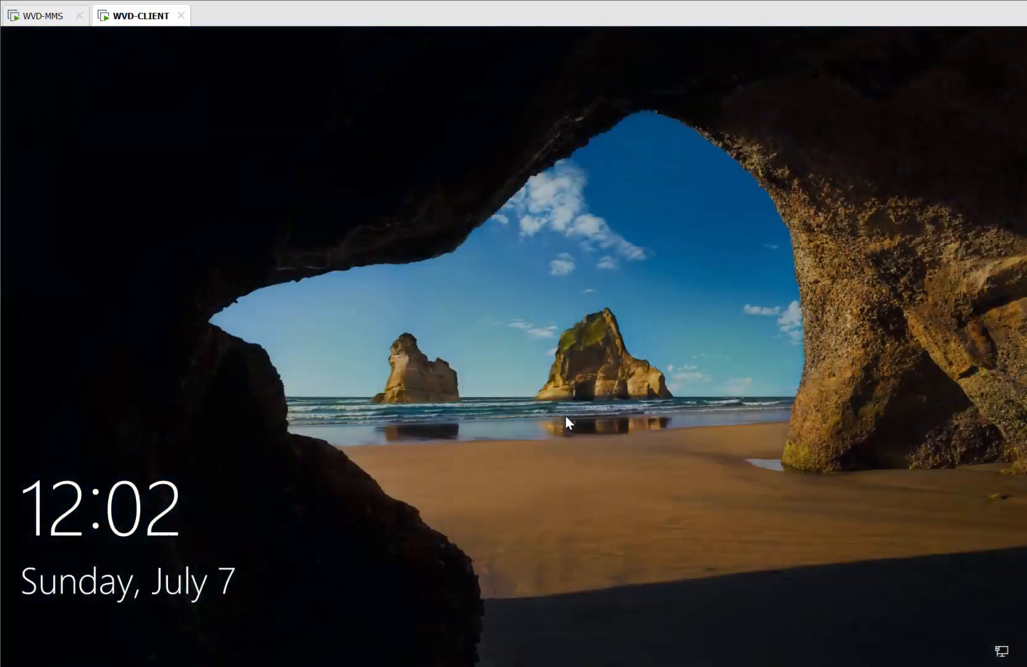
Sign back in to Windows with the account password and open the Start menu to check the WVD Apps tiles.
left_click(566, 416)
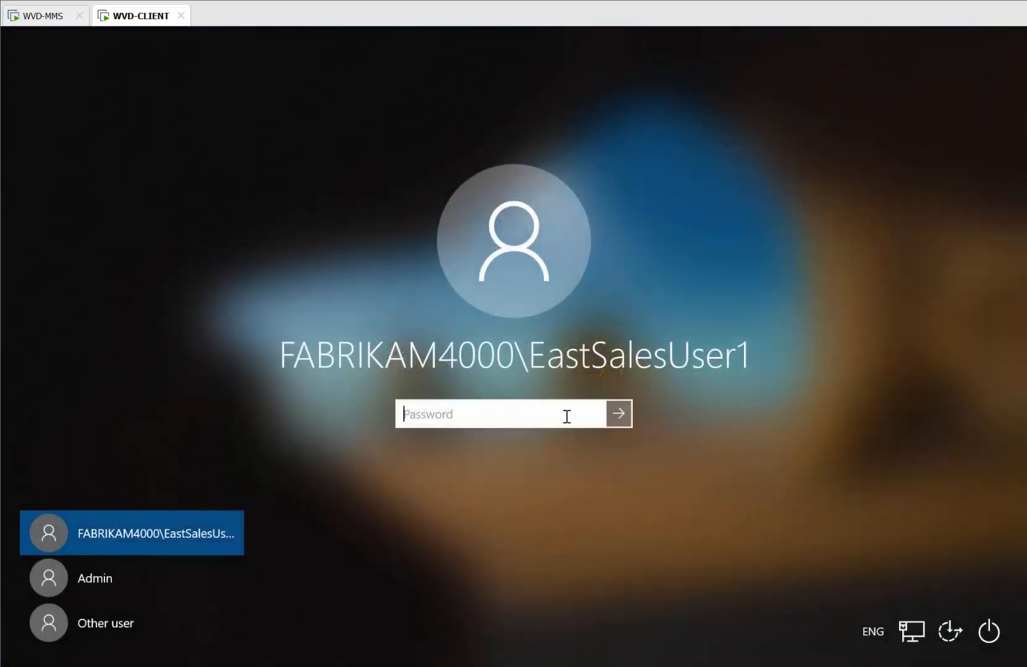
type("****")
key("Return")
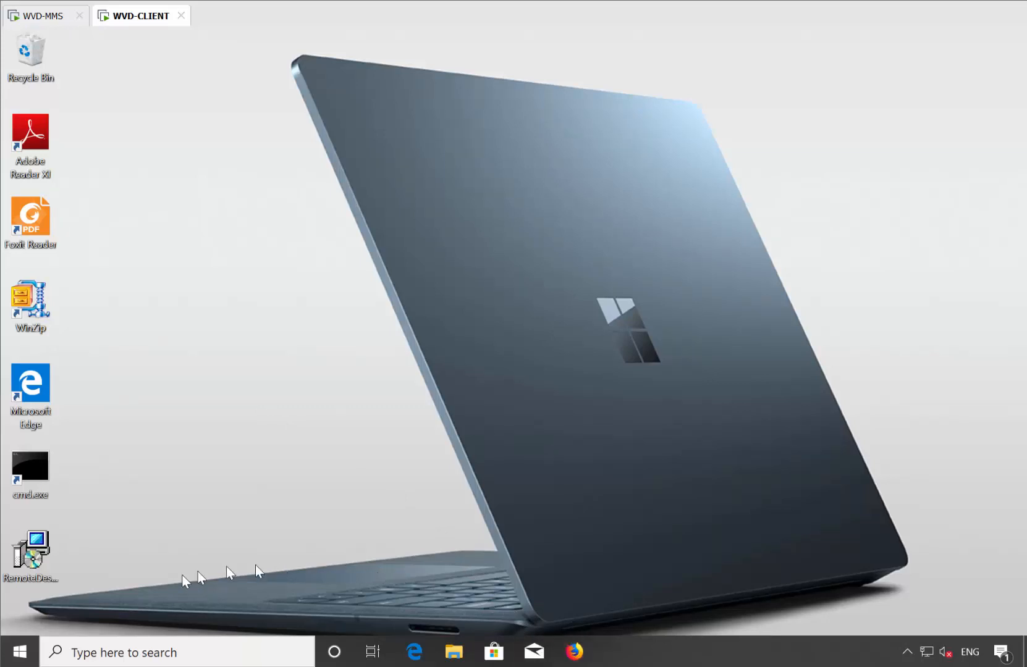
left_click(20, 651)
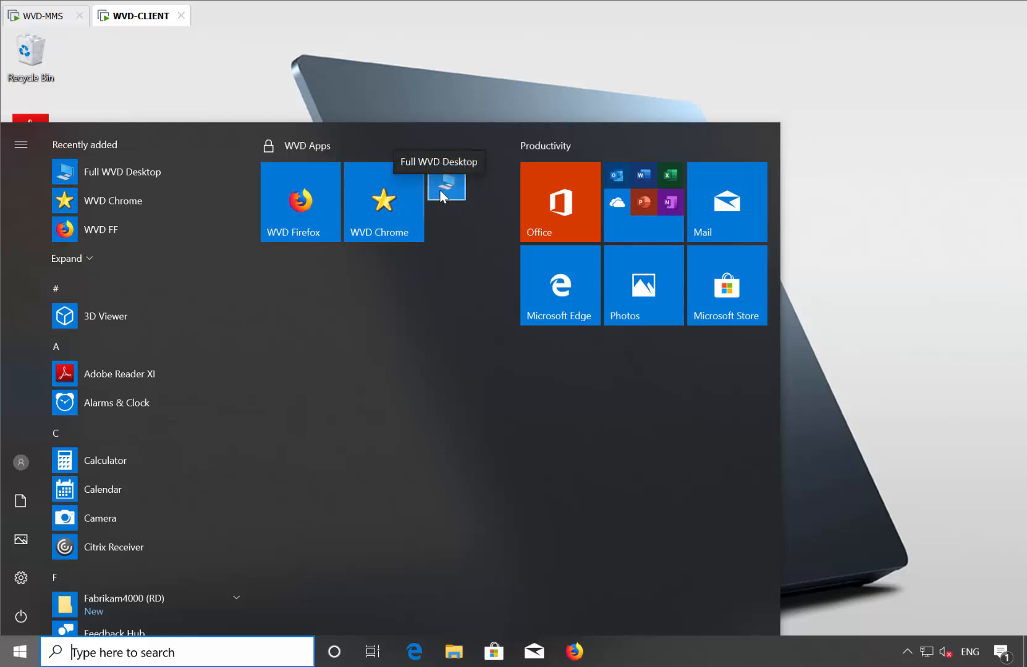
Test the WVD Firefox tile by launching it, declining to make Firefox the default browser and closing the window.
left_click(302, 209)
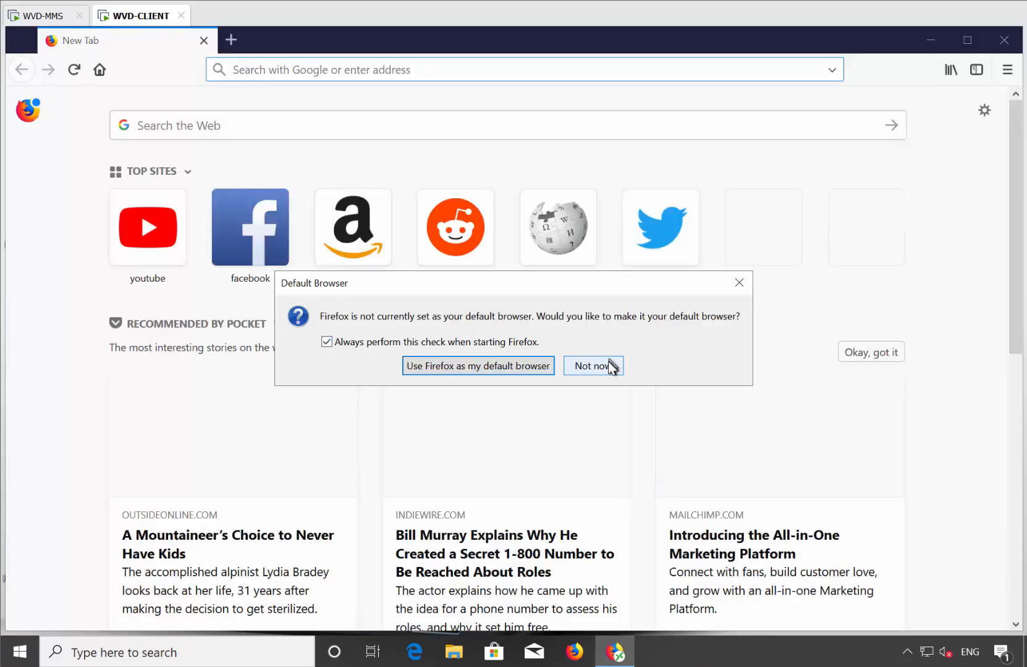
left_click(739, 282)
left_click(1004, 39)
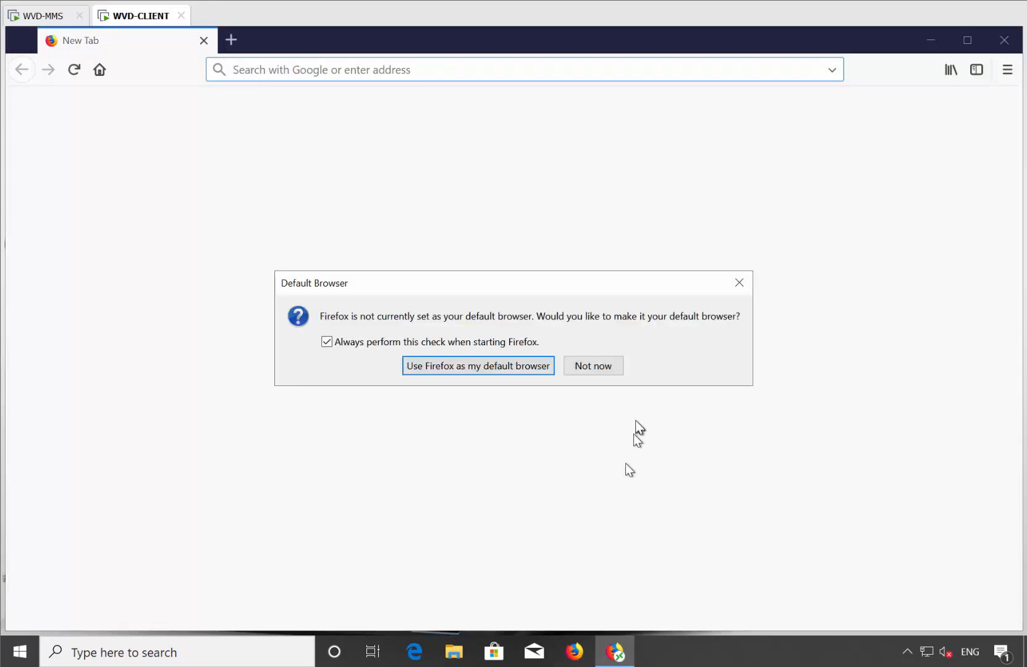
left_click(594, 373)
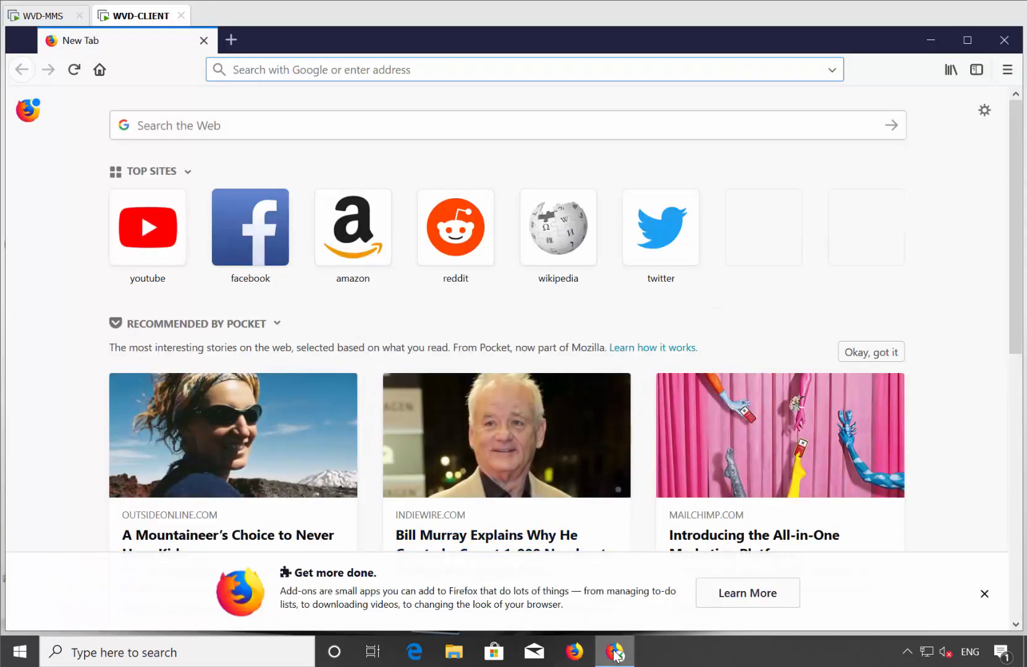
mouse_move(616, 654)
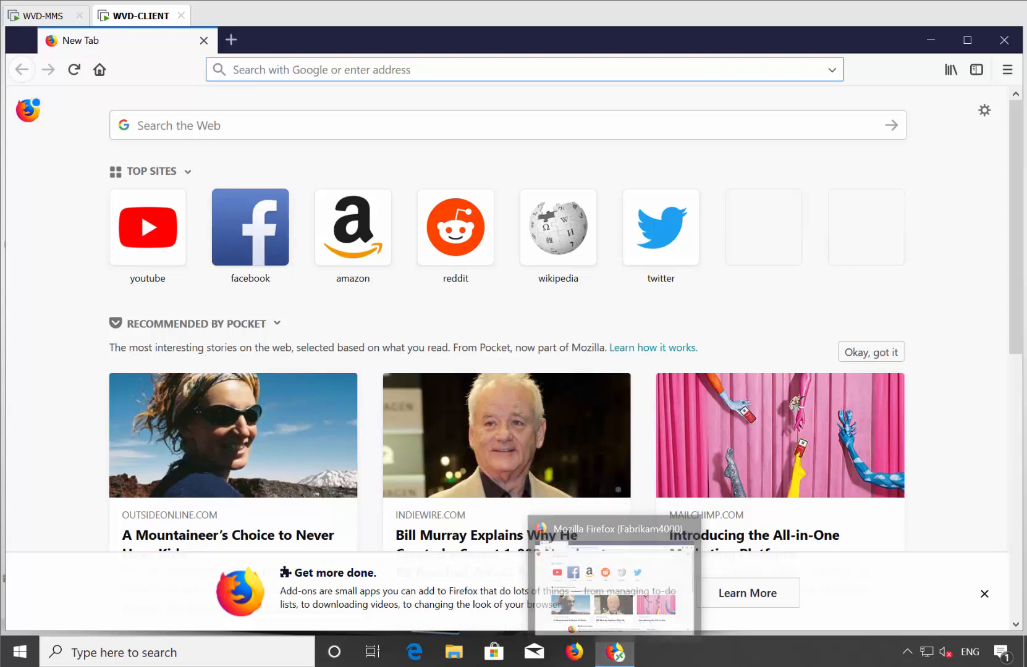
left_click(1004, 39)
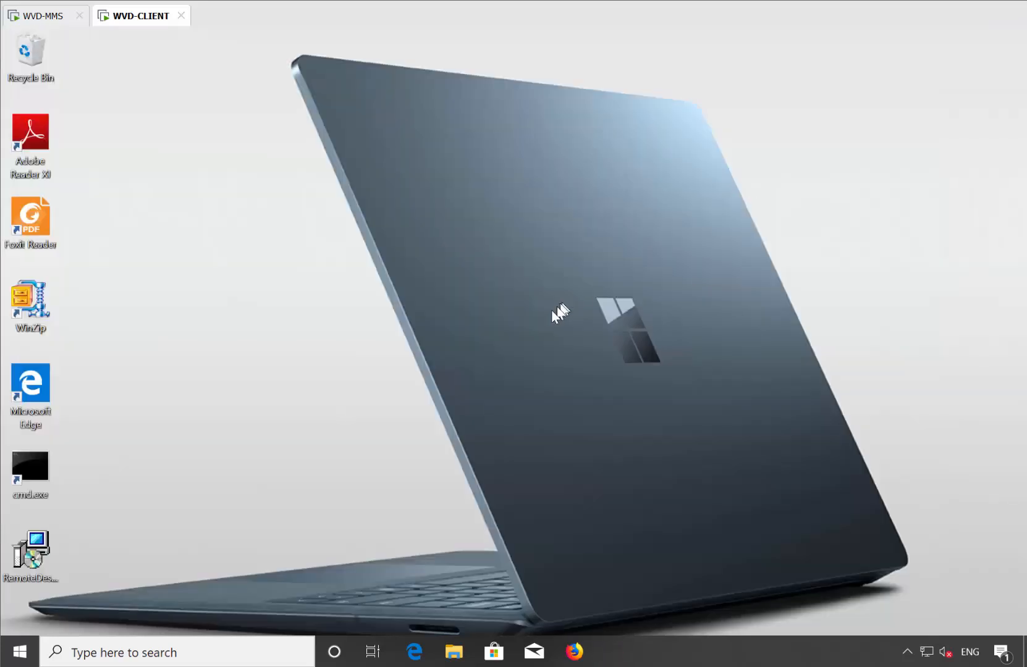
Sign out of Windows and sign in as EastSalesUser2 with the account password.
right_click(29, 658)
mouse_move(90, 611)
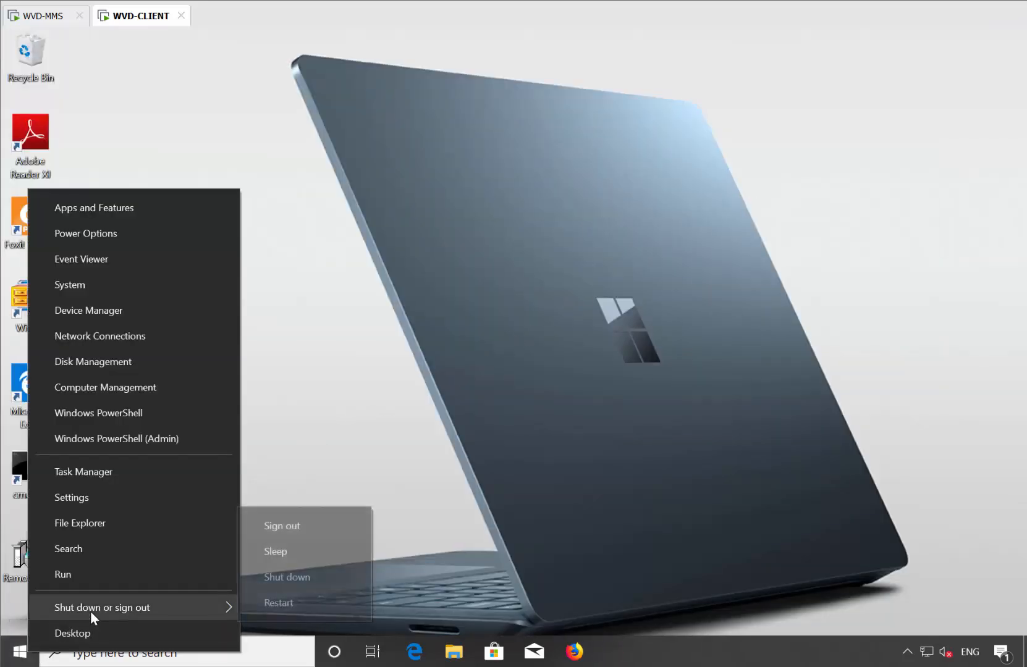
left_click(280, 526)
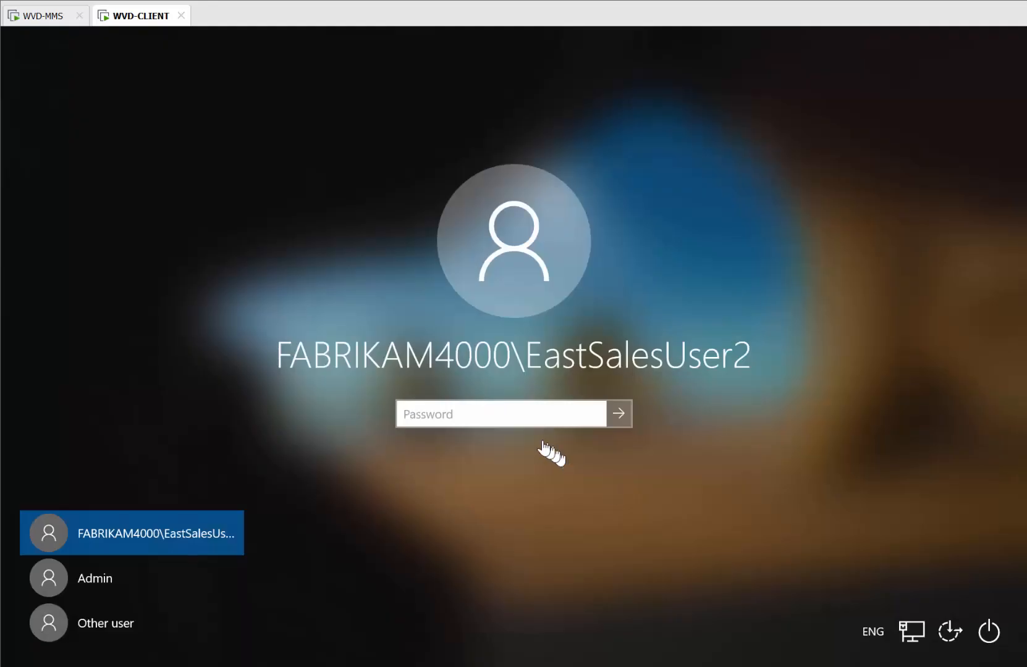
left_click(510, 417)
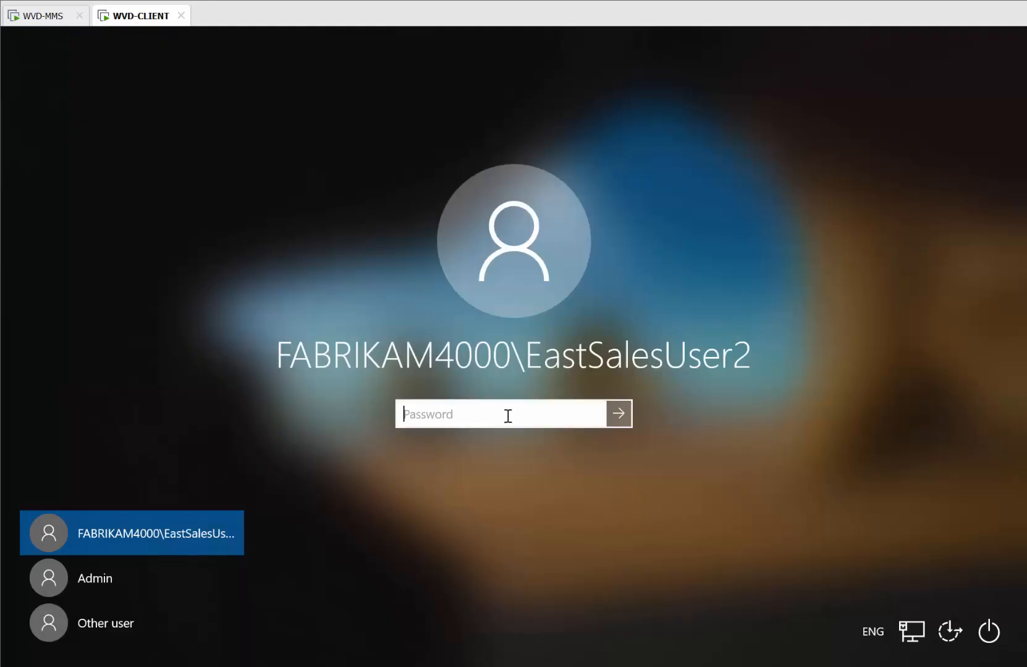
type("•••••")
key("Return")
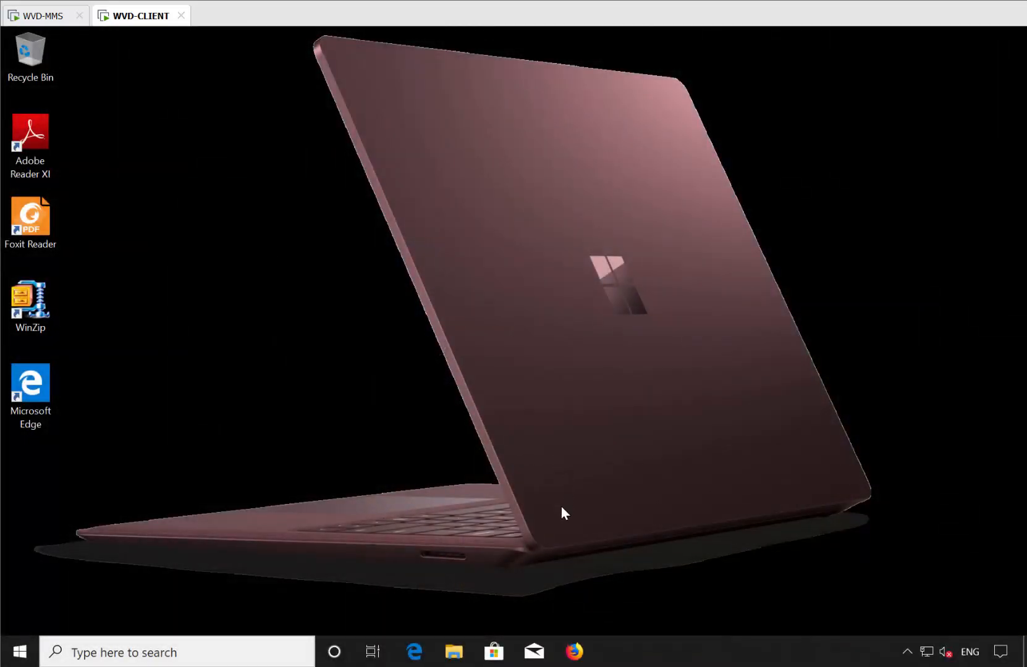
Check the pinned taskbar Firefox, launch WVD Firefox from its Start tile, bring its window forward and close it.
left_click(574, 652)
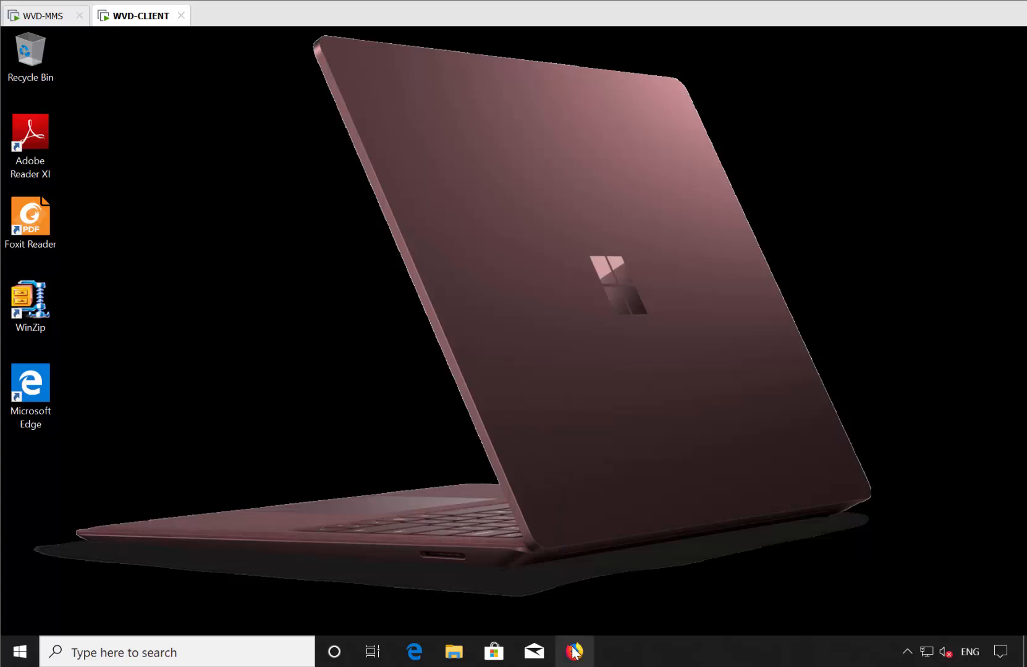
left_click(20, 652)
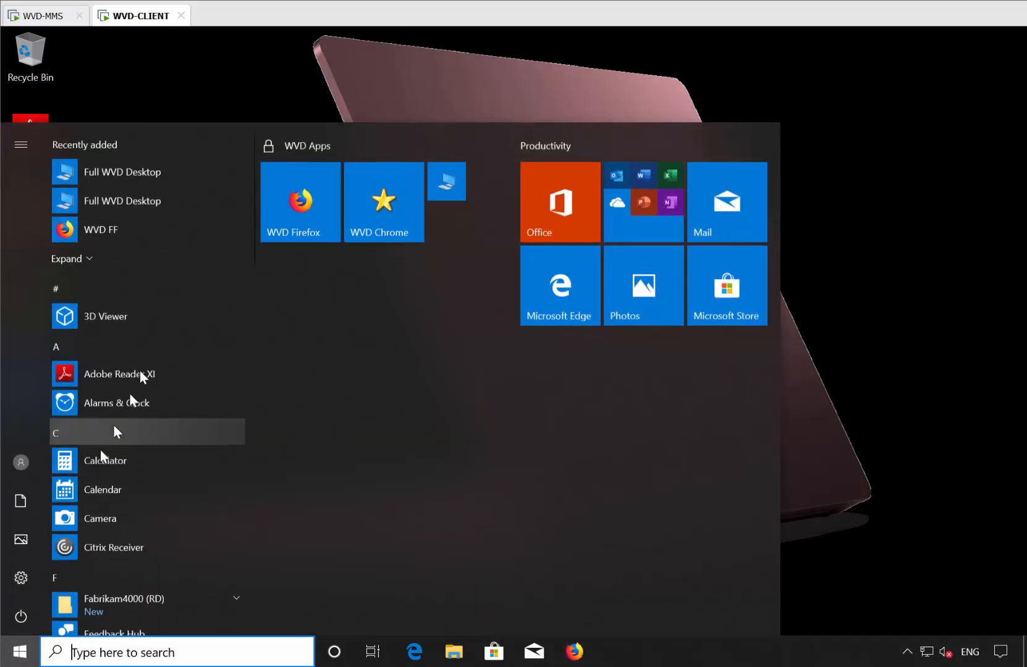
left_click(306, 217)
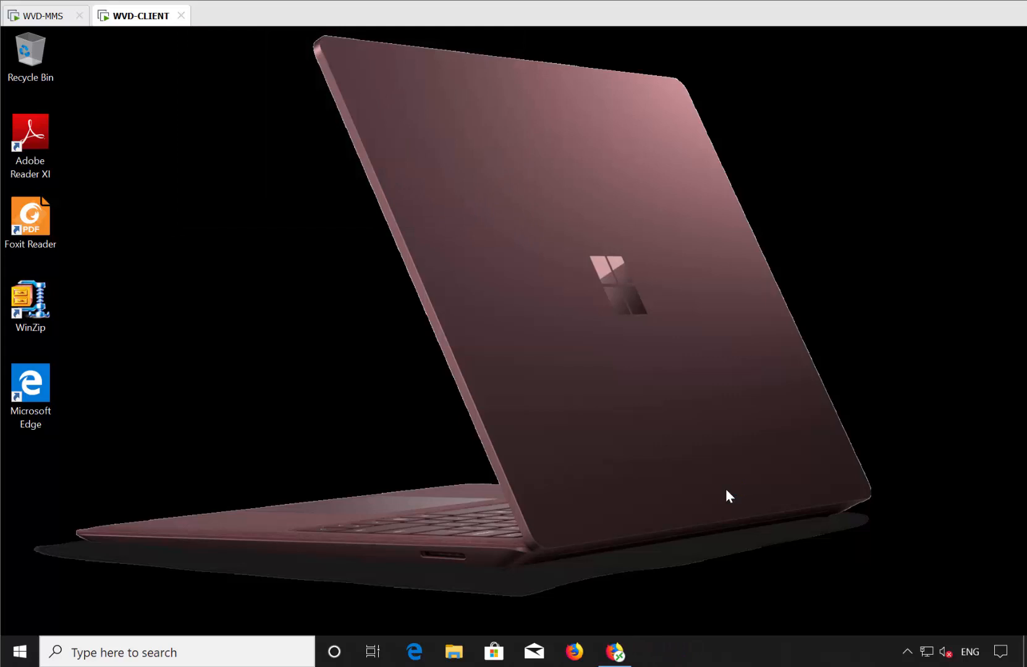
left_click(618, 655)
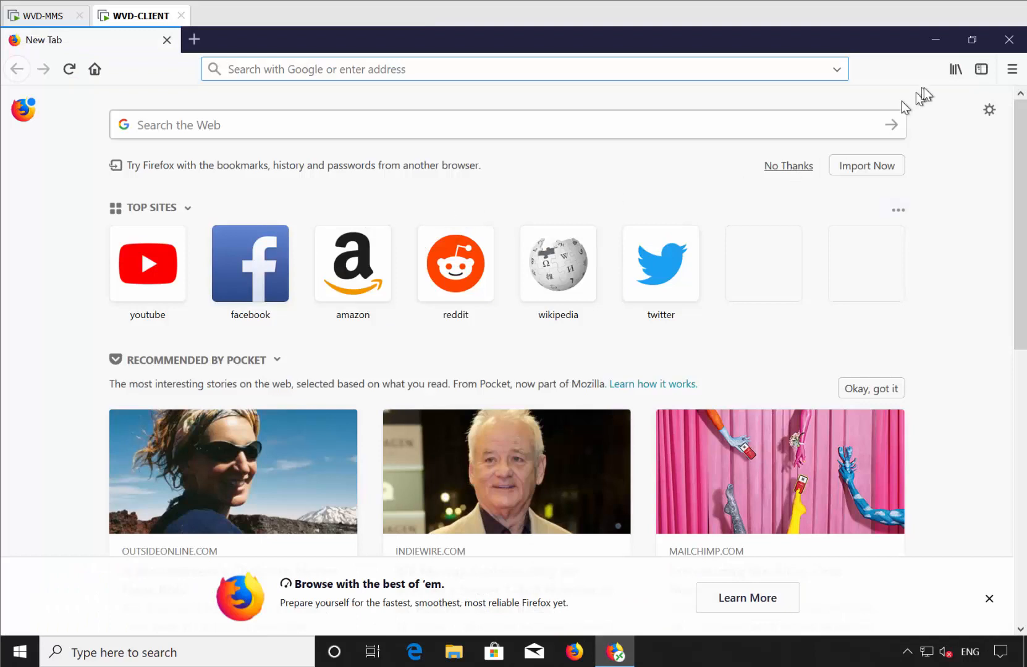
left_click(1013, 41)
Launch the Full WVD Desktop tile and run whoami in a Command Prompt inside the remote session.
left_click(21, 659)
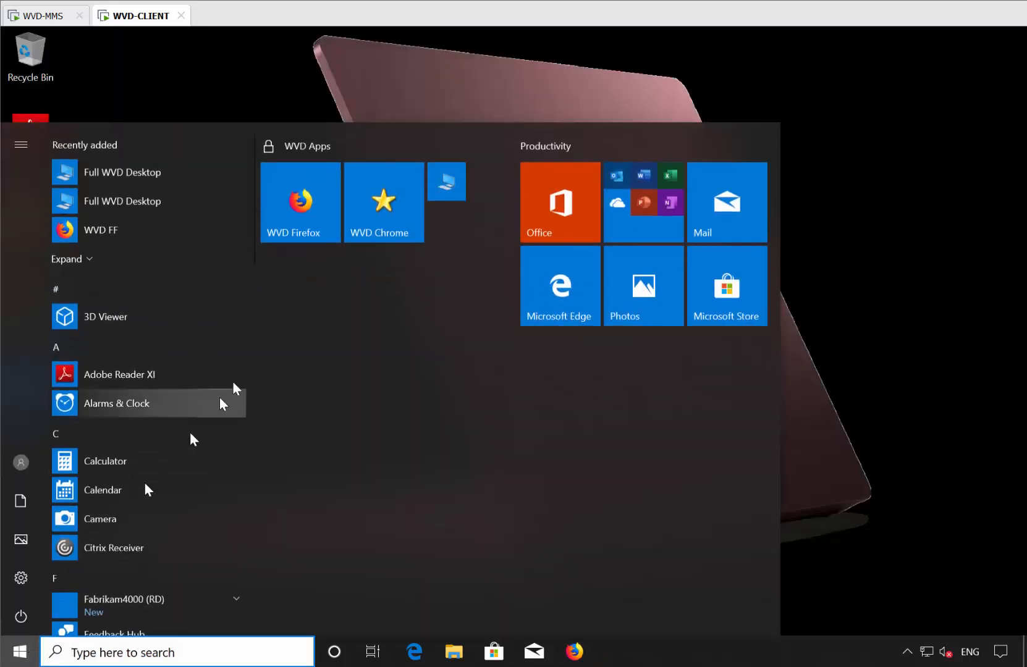
left_click(456, 186)
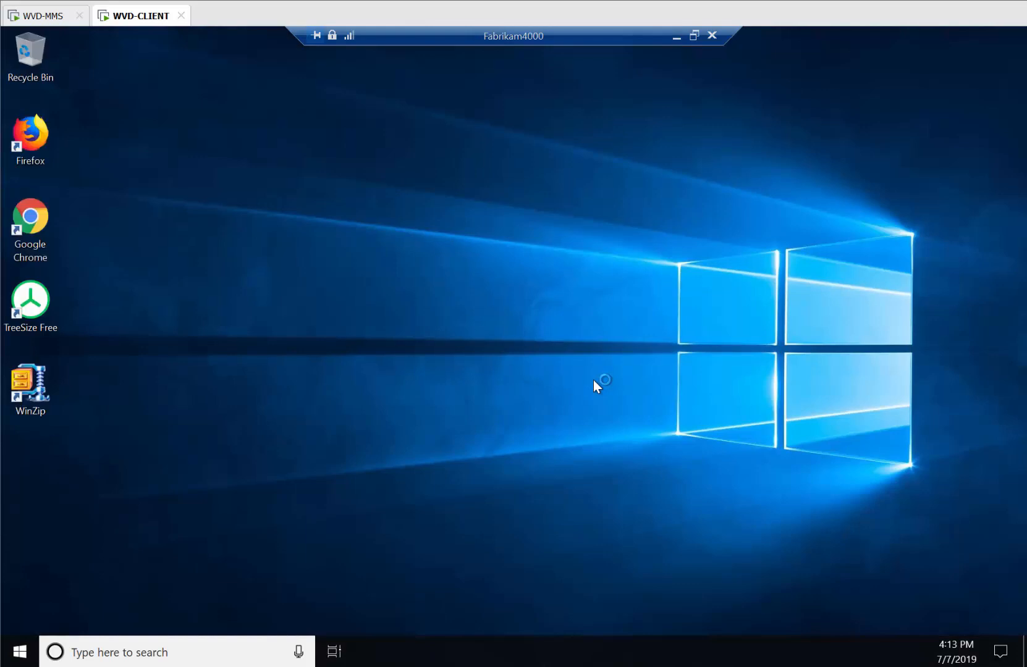
left_click(31, 650)
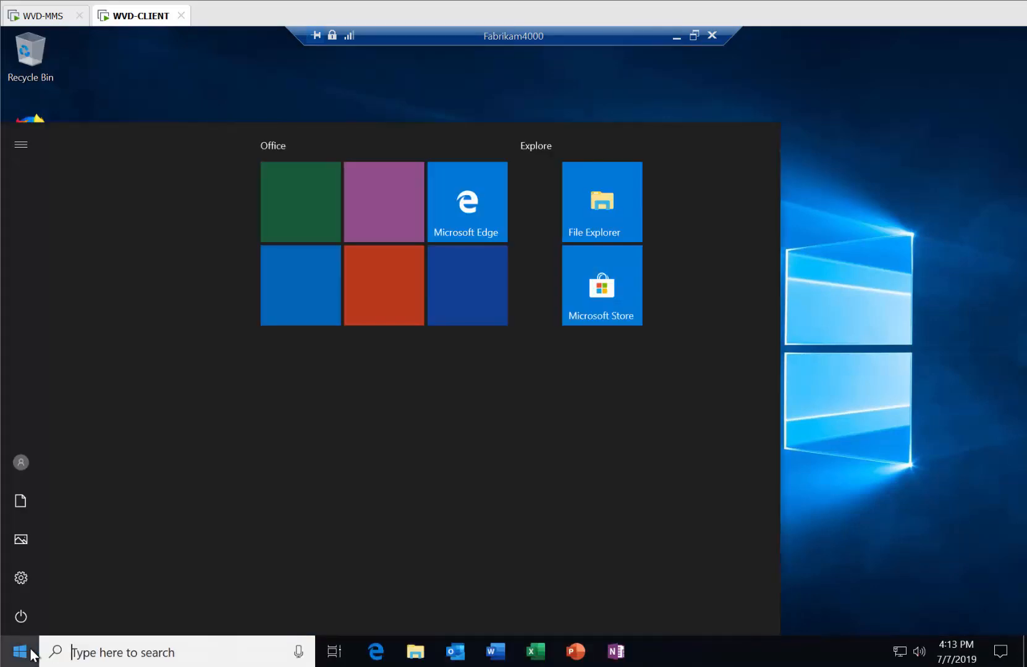
type("cmd")
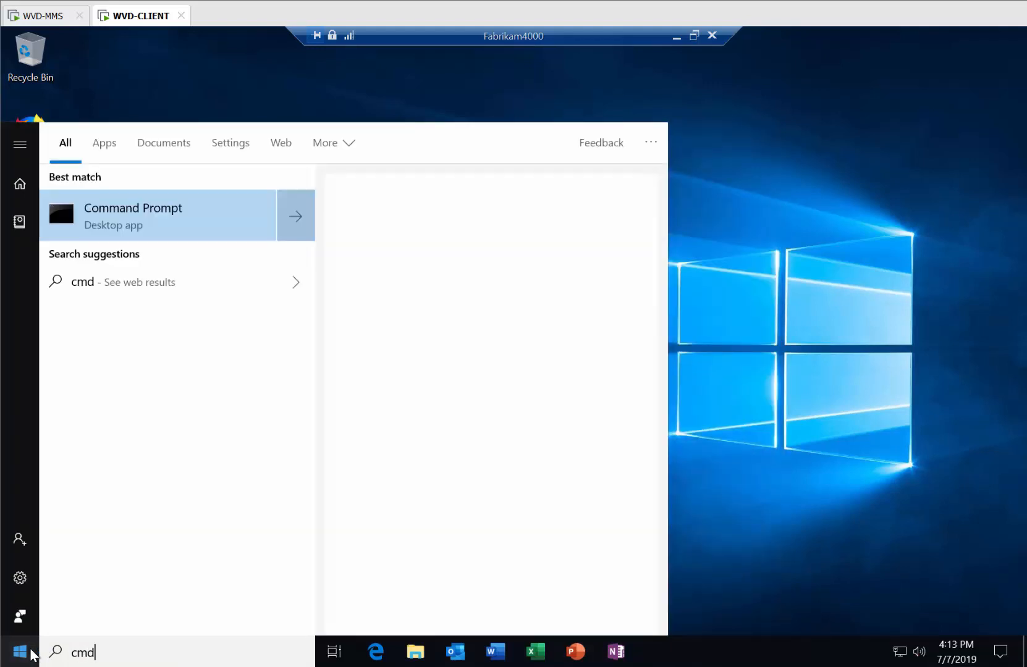
key("Return")
type("w")
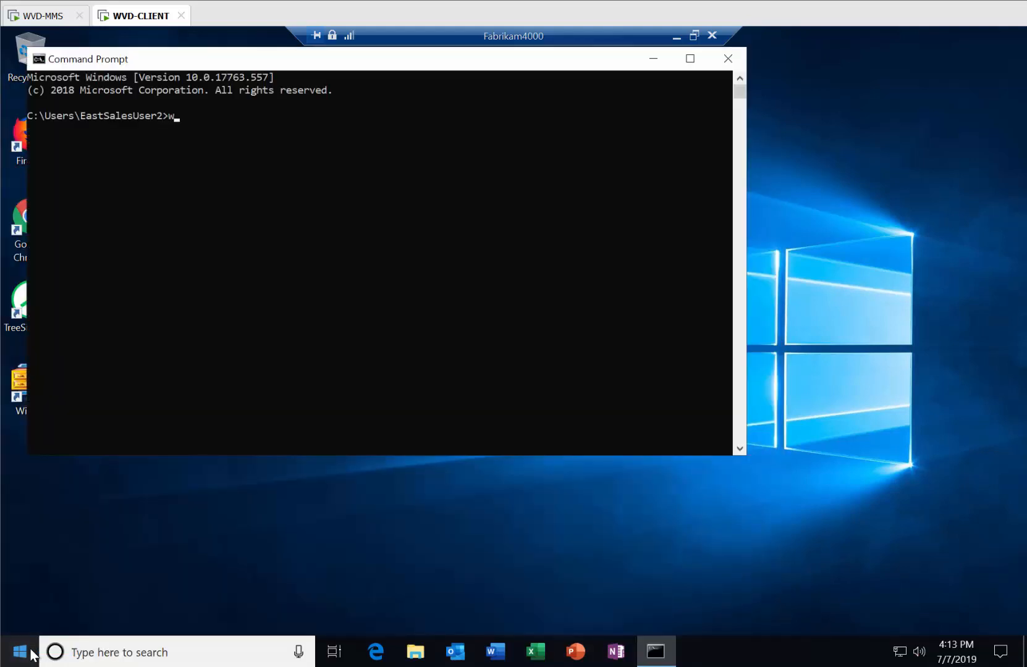
type("hoami")
key("Return")
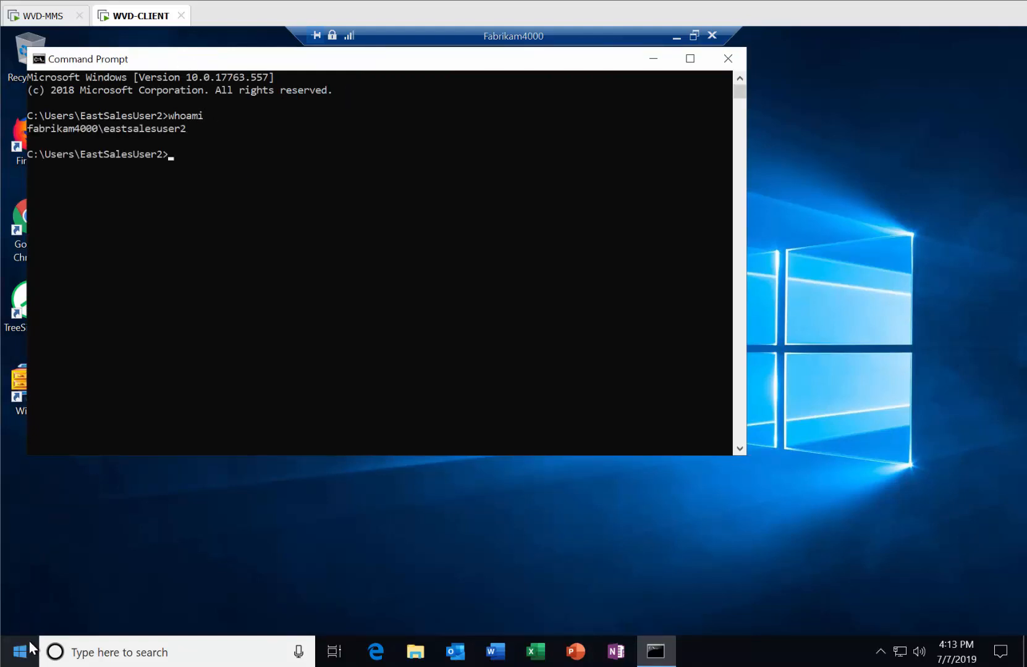
Sign out of the remote Fabrikam4000 desktop and minimize its session window.
right_click(29, 642)
mouse_move(87, 602)
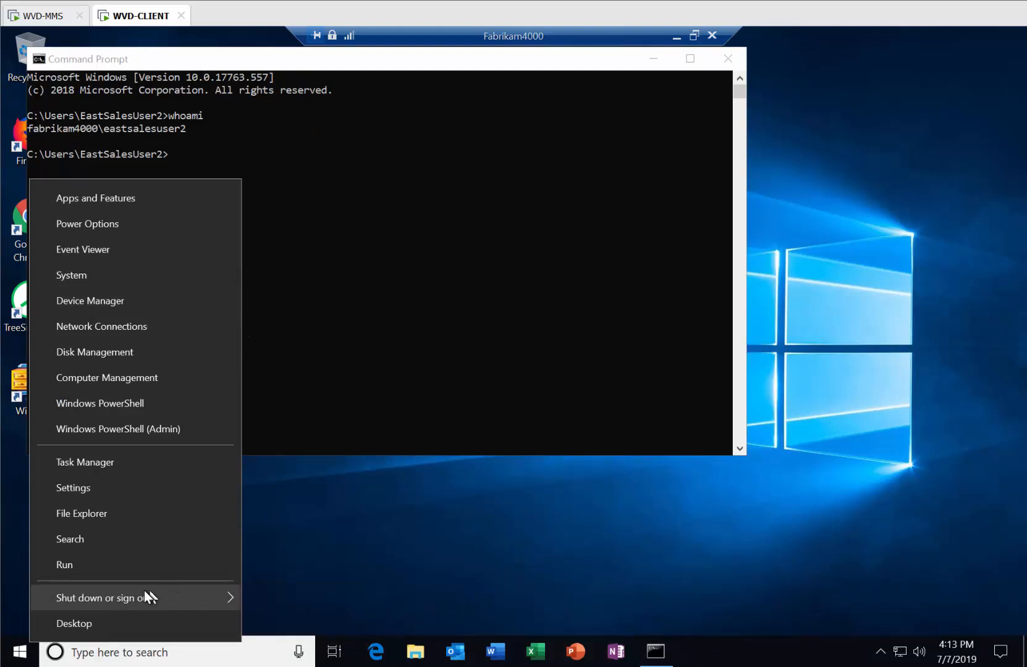
mouse_move(129, 600)
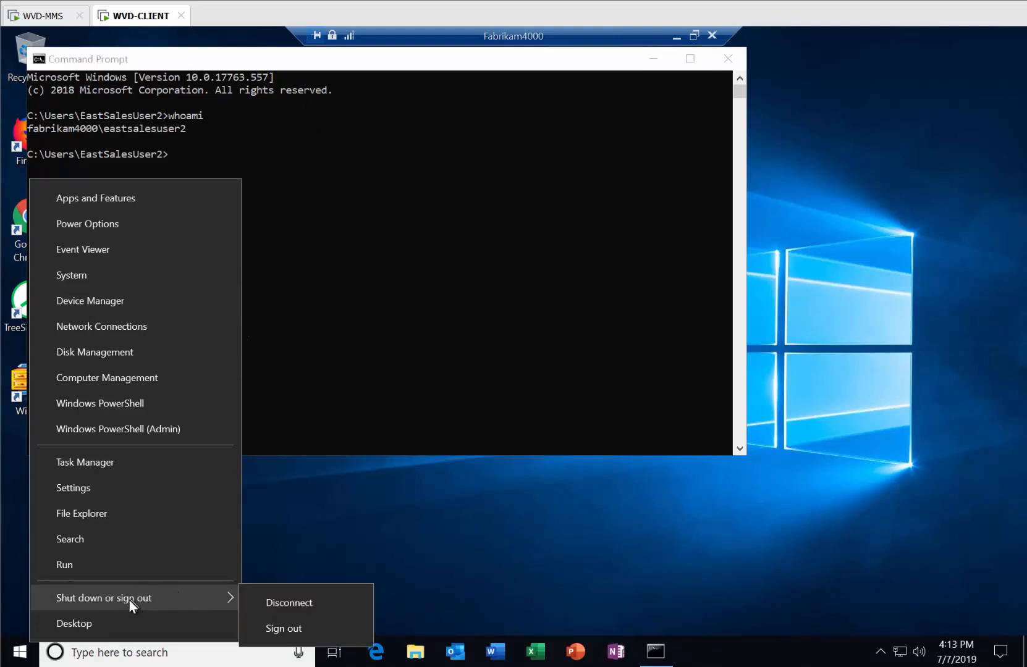
left_click(322, 631)
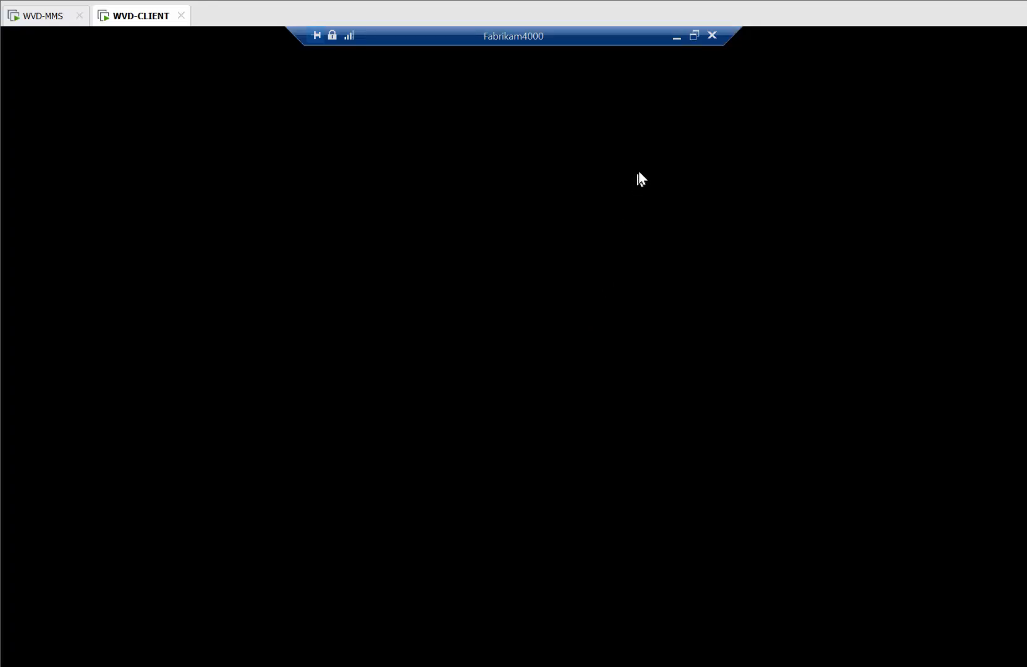
left_click(675, 38)
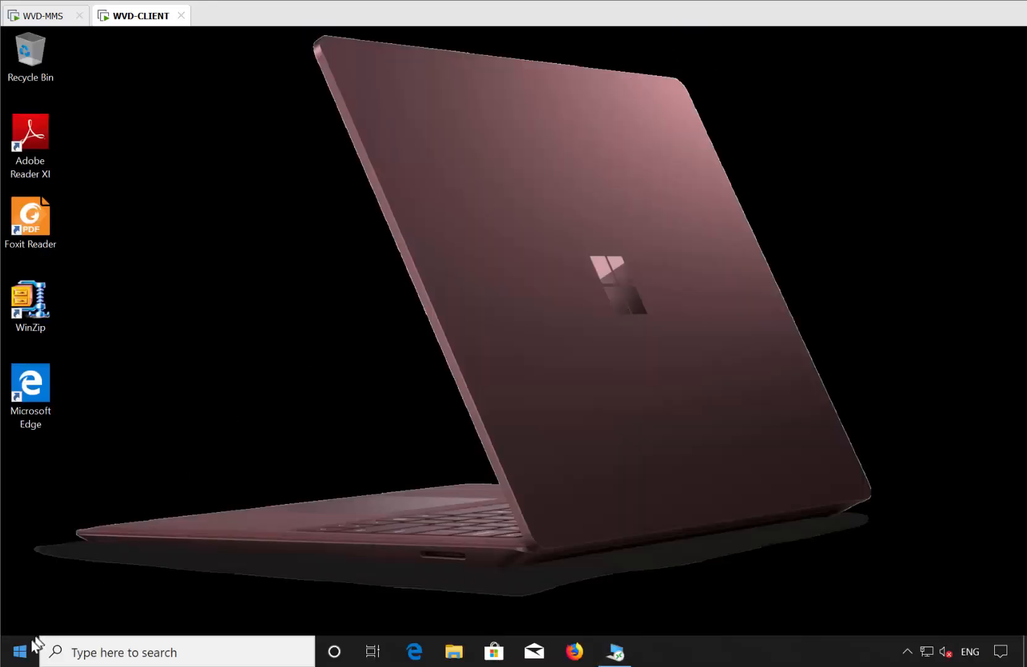
Expand the Fabrikam4000 (RD) folder in the Start menu's app list, review its published apps and close the menu.
left_click(20, 658)
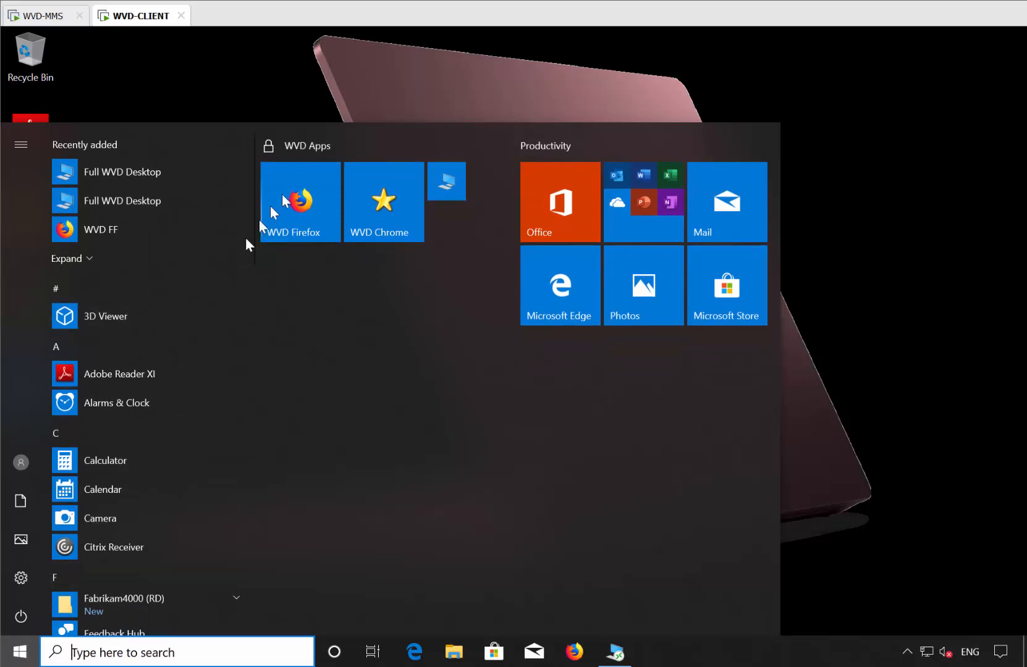
scroll(96, 390, "down", 3)
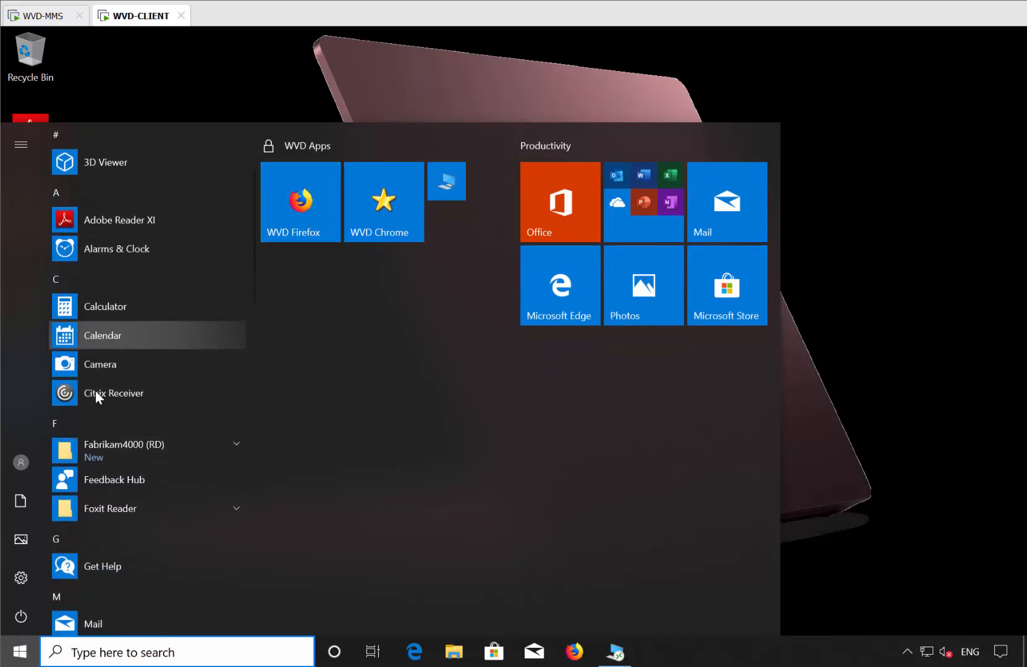
left_click(105, 449)
scroll(134, 413, "down", 9)
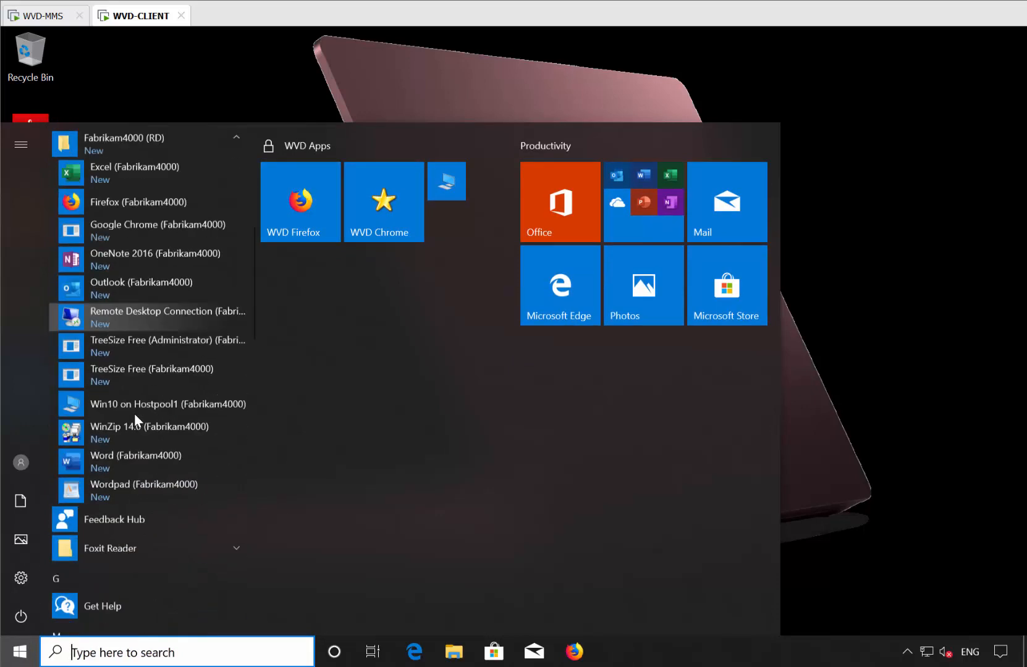
scroll(134, 414, "up", 7)
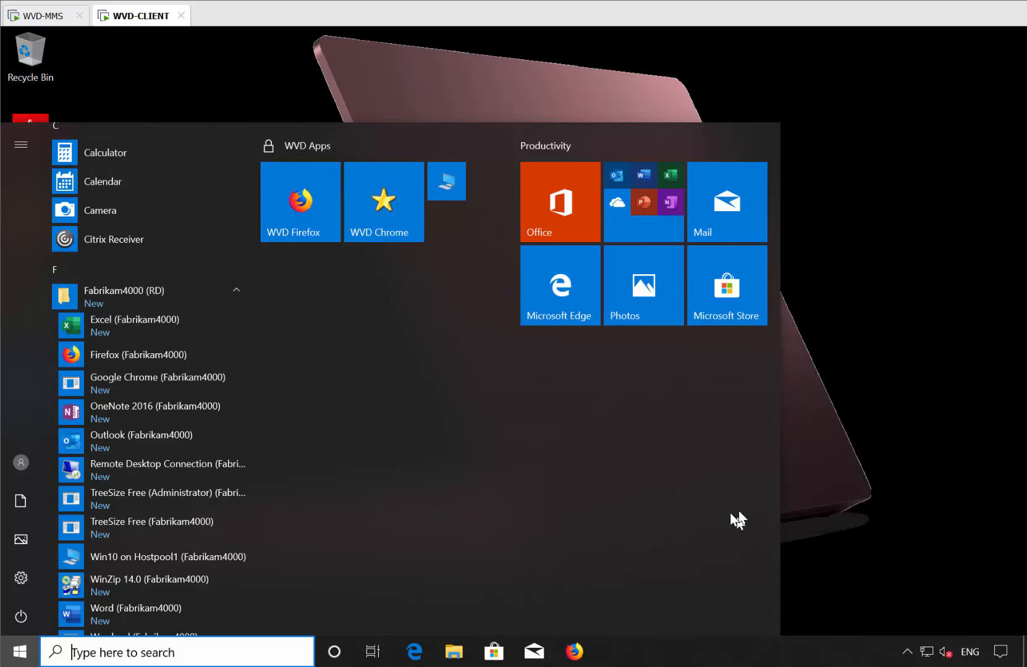
left_click(897, 408)
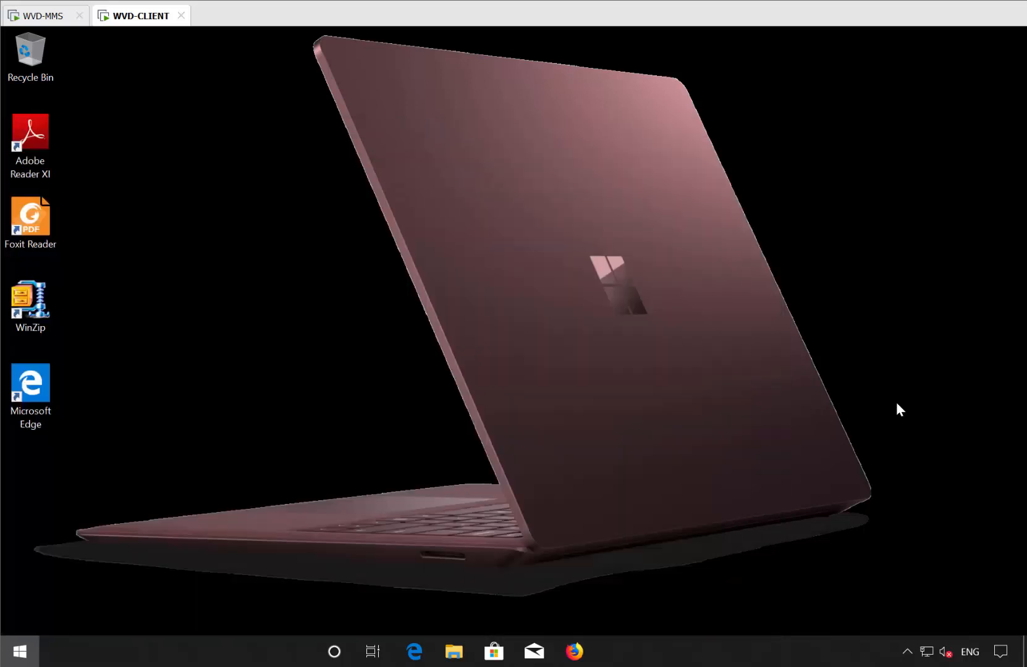